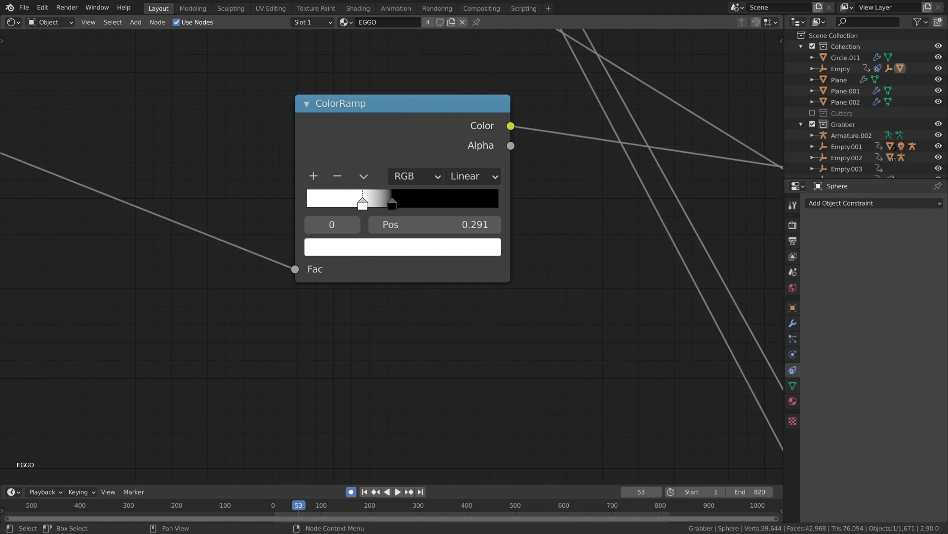
{"action": "scroll", "coordinate": [392, 256], "scroll_direction": "down", "scroll_amount": 10}
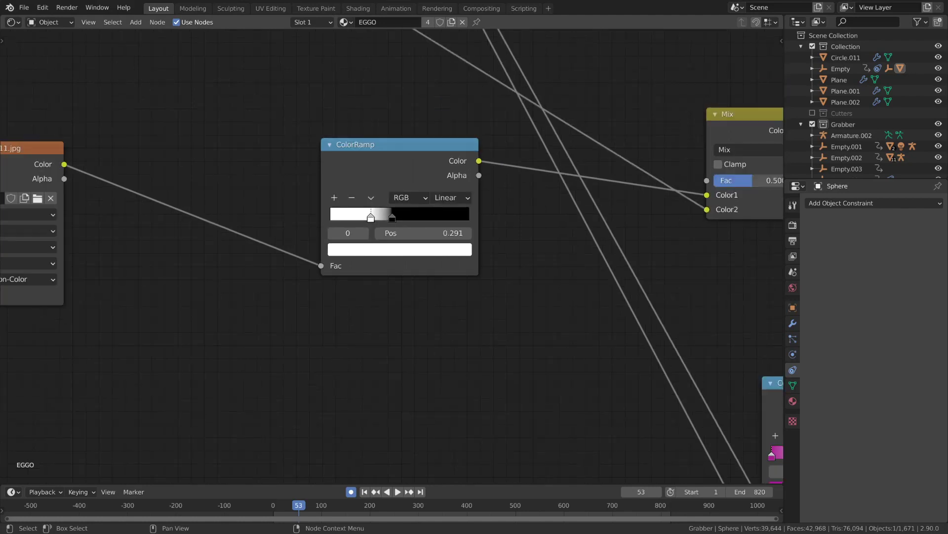
{"action": "scroll", "coordinate": [371, 271], "scroll_direction": "down", "scroll_amount": 3}
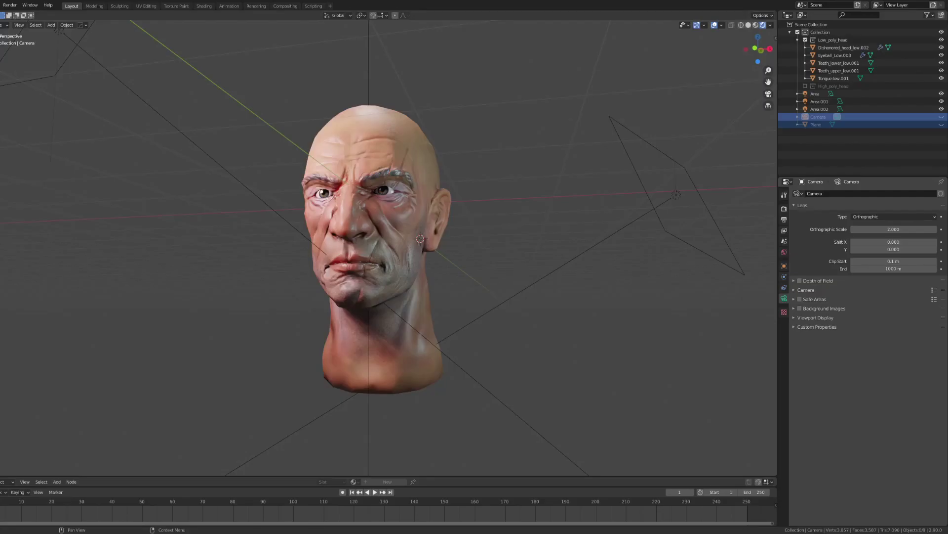
{"action": "middle_click_drag", "start_coordinate": [550, 328], "coordinate": [667, 349]}
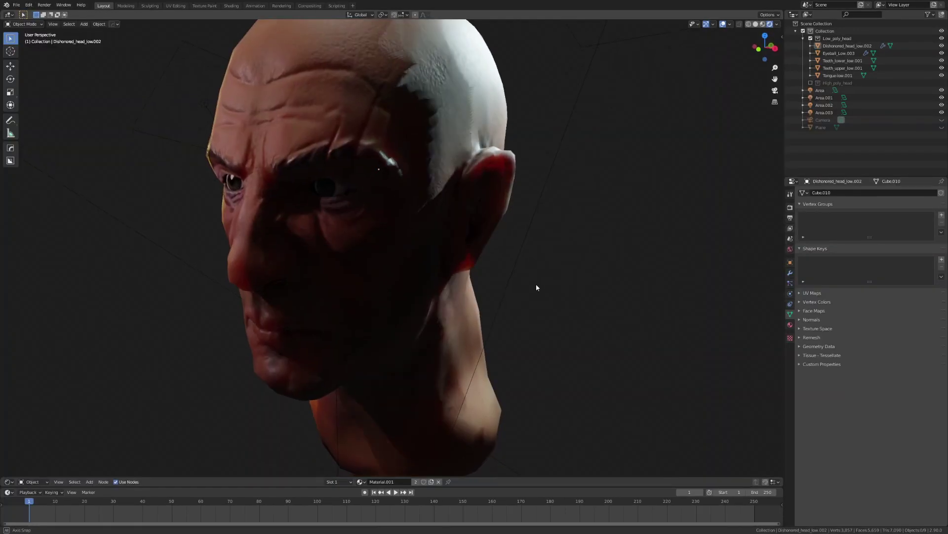
{"action": "middle_click_drag", "start_coordinate": [535, 284], "coordinate": [591, 271]}
{"action": "scroll", "coordinate": [553, 272], "scroll_direction": "down", "scroll_amount": 2}
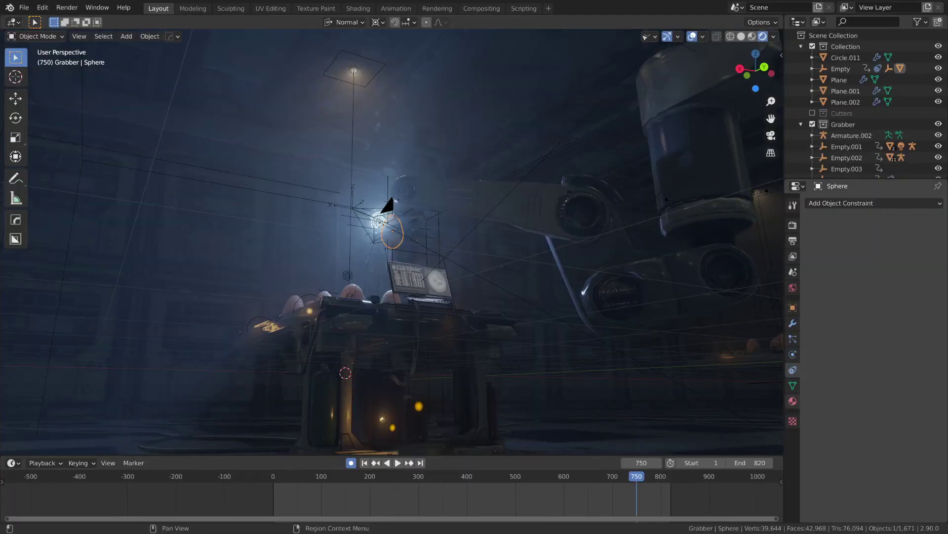
Step: Switch to the Shading workspace and give the egg a new material named Dino_egg
{"action": "middle_click_drag", "start_coordinate": [390, 136], "coordinate": [407, 148]}
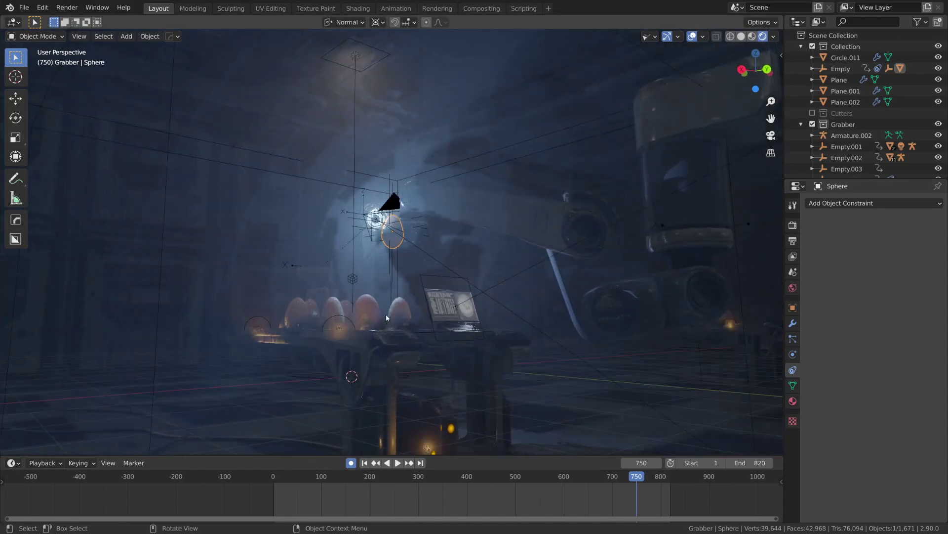
{"action": "left_click", "coordinate": [357, 9]}
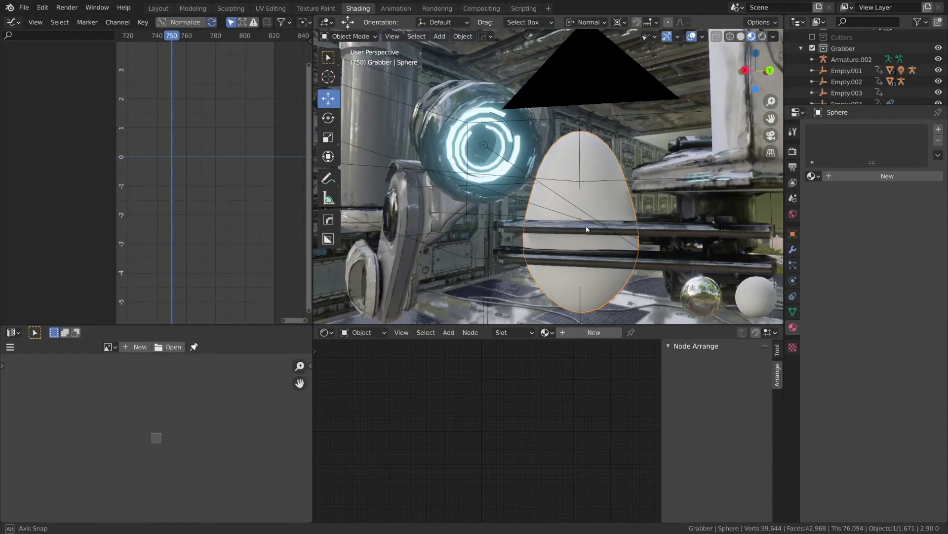
{"action": "middle_click_drag", "start_coordinate": [623, 246], "coordinate": [600, 238]}
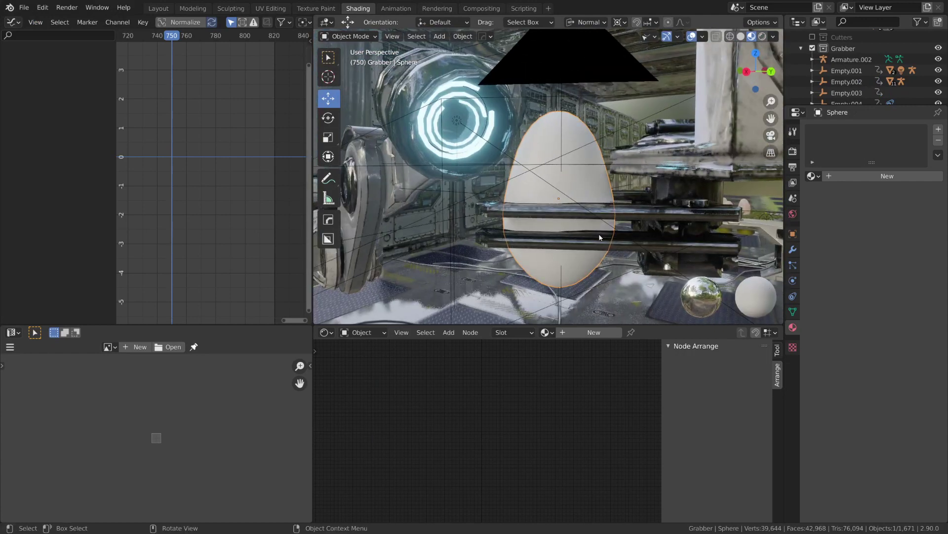
{"action": "middle_click_drag", "start_coordinate": [517, 207], "coordinate": [514, 199]}
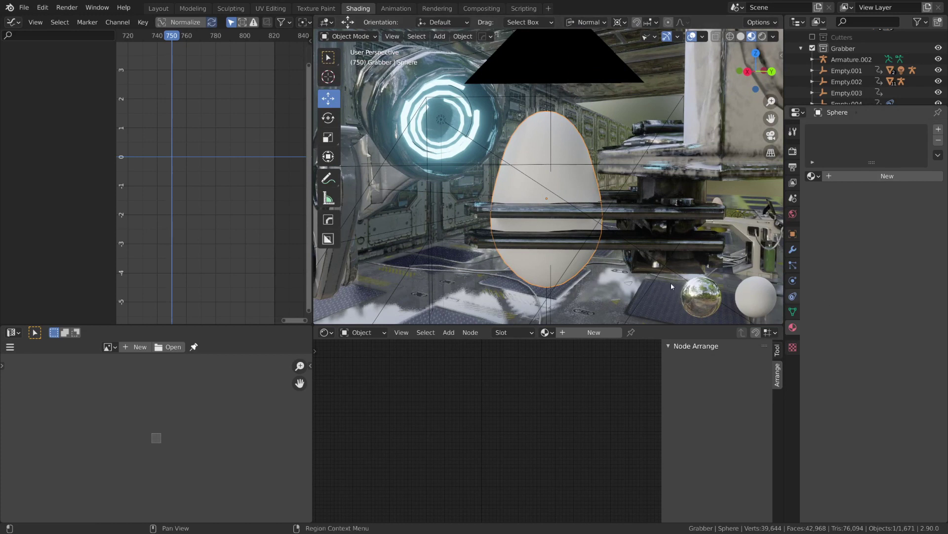
{"action": "mouse_move", "coordinate": [597, 261]}
{"action": "middle_mouse_down"}
{"action": "mouse_move", "coordinate": [564, 244]}
{"action": "mouse_move", "coordinate": [593, 253]}
{"action": "middle_mouse_up"}
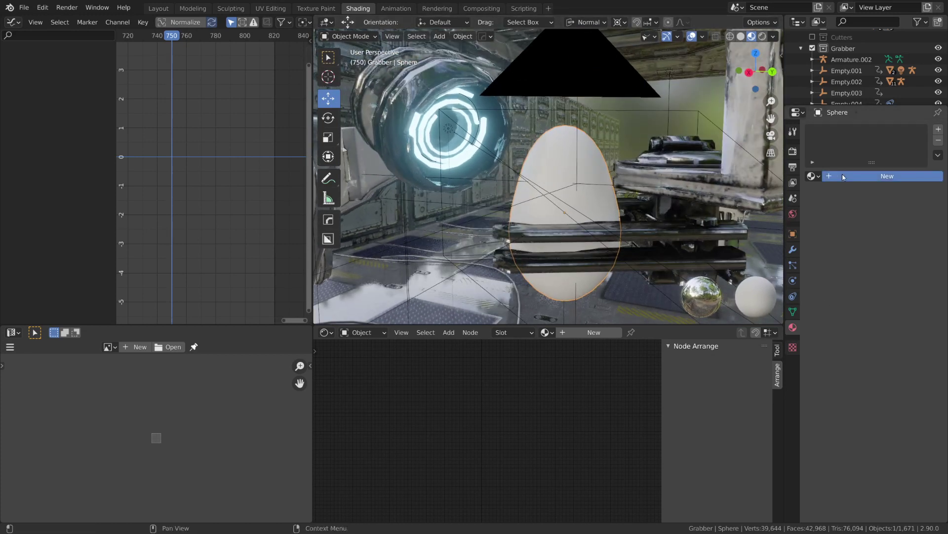
{"action": "left_click", "coordinate": [843, 177]}
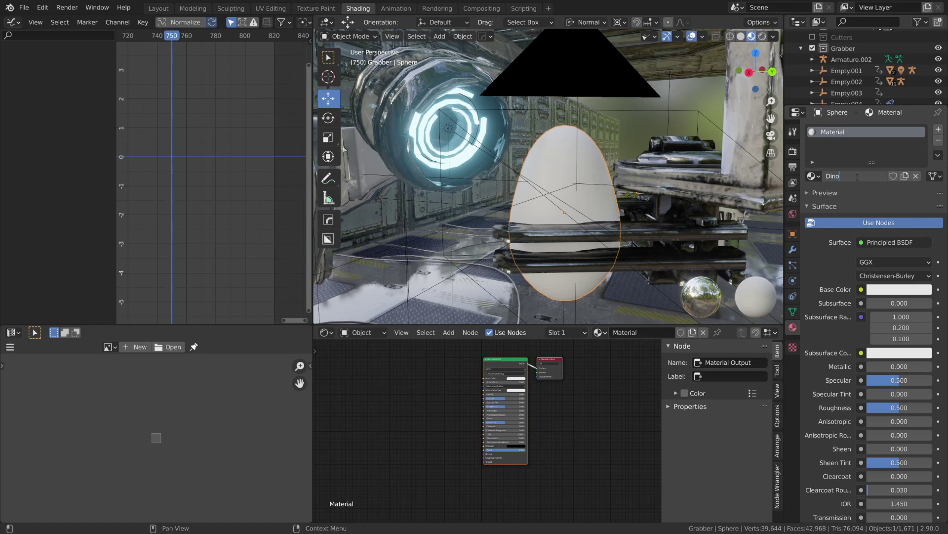
{"action": "type", "text": "g"}
{"action": "key", "text": "Return"}
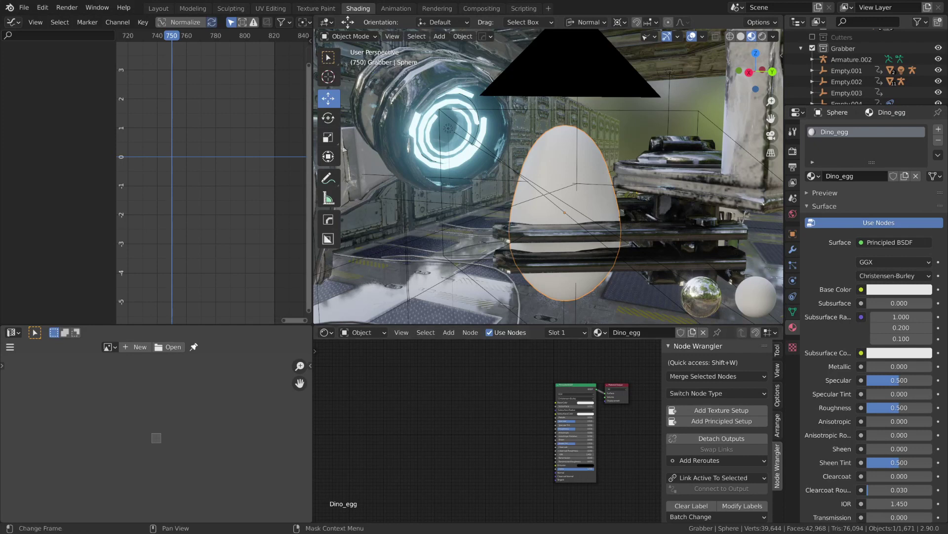
Step: Preview TexturesCom_SoilBeach0072_1_L.jpg and TexturesCom_SoilCracked0136_1_L.jpg in the image editor
{"action": "left_click", "coordinate": [109, 347]}
{"action": "scroll", "coordinate": [171, 445], "scroll_direction": "down", "scroll_amount": 8}
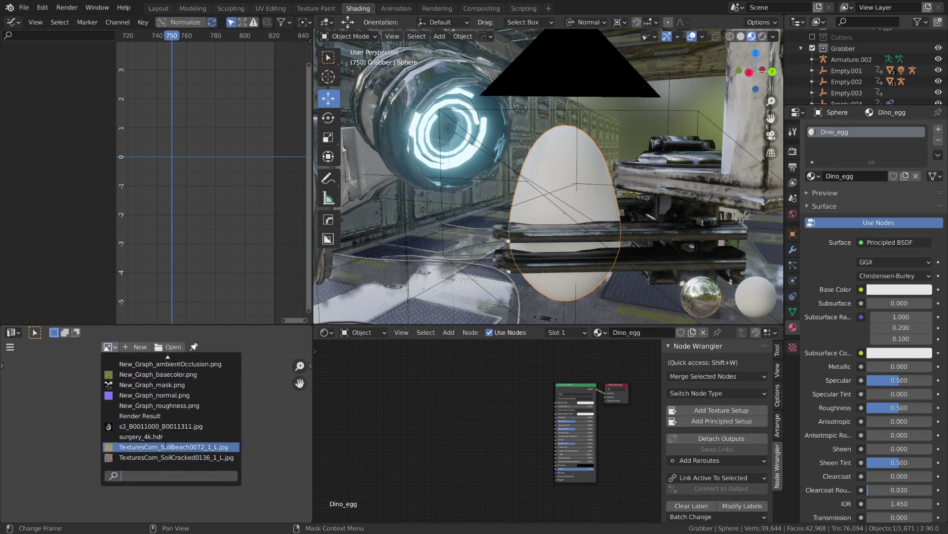
{"action": "left_click", "coordinate": [166, 446]}
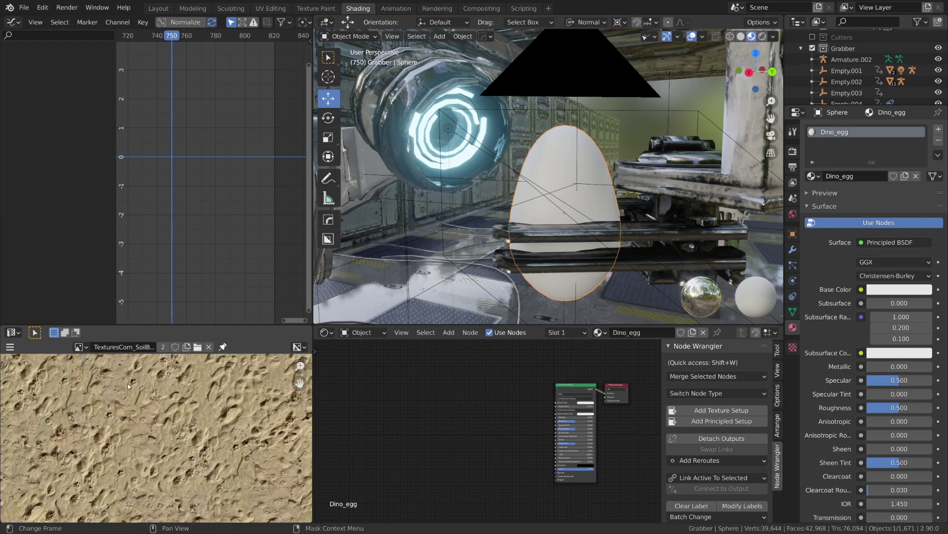
{"action": "left_click", "coordinate": [87, 348]}
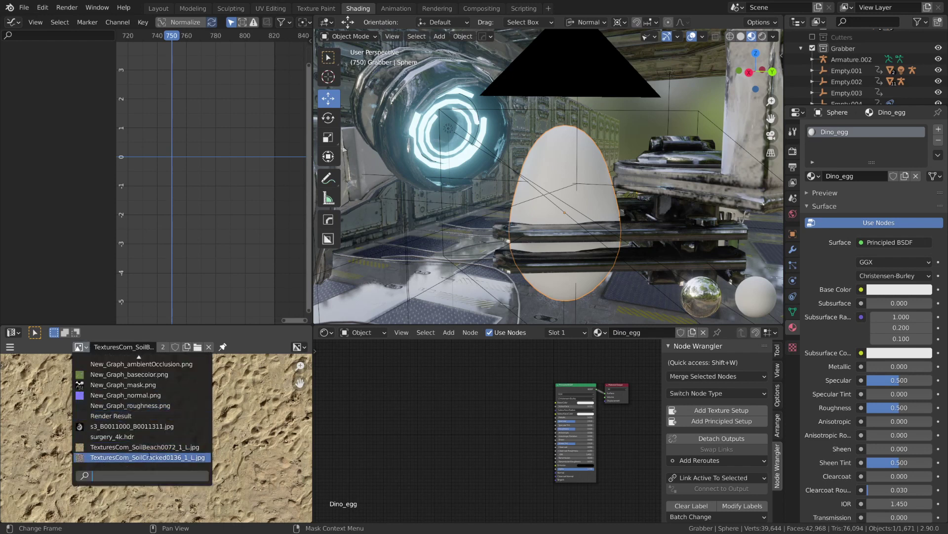
{"action": "left_click", "coordinate": [148, 456]}
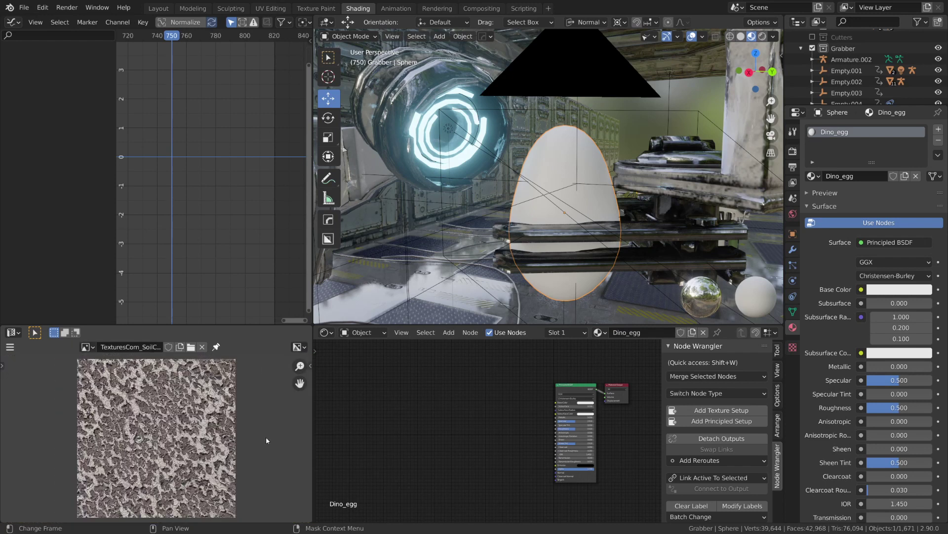
Step: Add an Image Texture node to the Dino_egg material and place a duplicate of it below
{"action": "key", "text": "shift+a"}
{"action": "left_click", "coordinate": [435, 395]}
{"action": "type", "text": "im"}
{"action": "key", "text": "Return"}
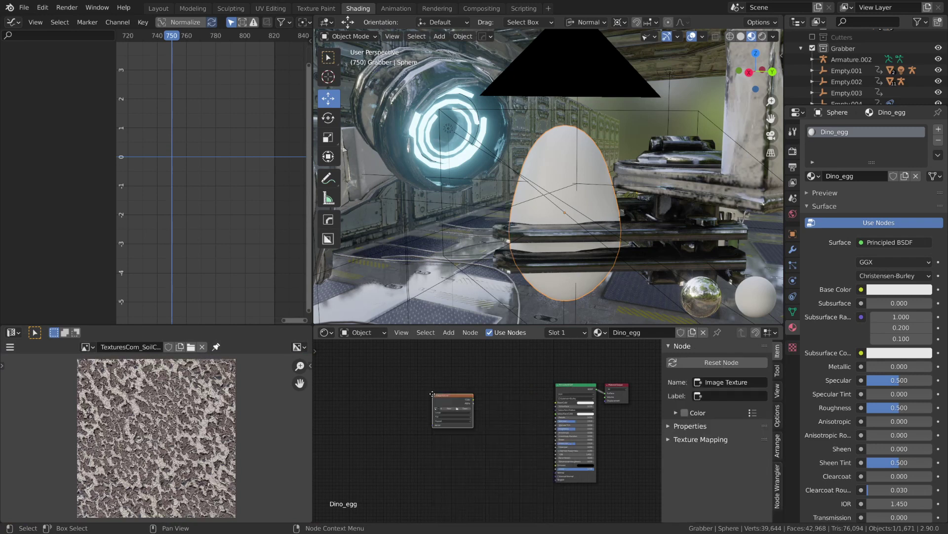
{"action": "left_click", "coordinate": [403, 401]}
{"action": "key", "text": "shift+d"}
{"action": "left_click", "coordinate": [410, 447]}
Step: Assign TexturesCom_SoilBeach0072_1_L.jpg to the upper image texture node and TexturesCom_SoilCracked0136_1_L.jpg to the lower one
{"action": "scroll", "coordinate": [408, 445], "scroll_direction": "up", "scroll_amount": 4}
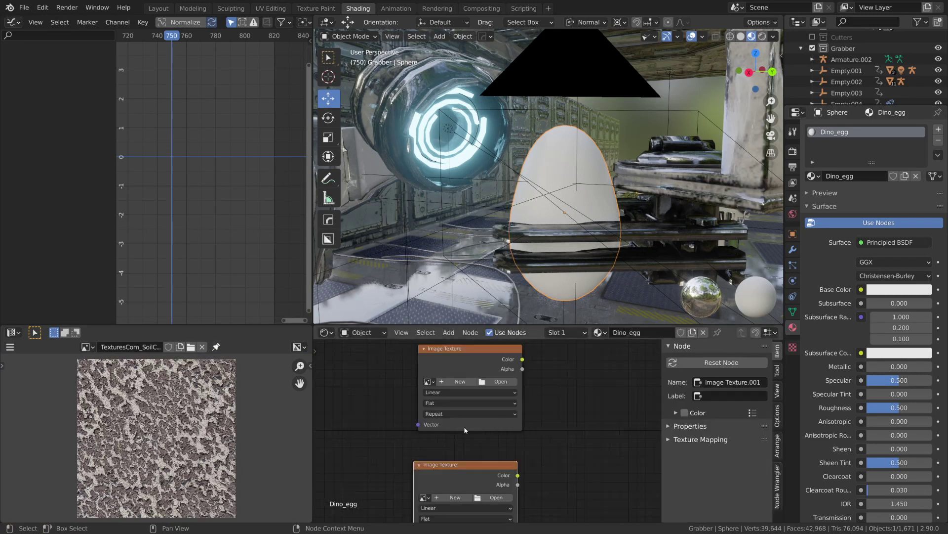
{"action": "left_click", "coordinate": [428, 382]}
{"action": "left_click", "coordinate": [463, 458]}
{"action": "left_click", "coordinate": [425, 497]}
{"action": "scroll", "coordinate": [467, 481], "scroll_direction": "down", "scroll_amount": 10}
{"action": "left_click", "coordinate": [468, 481]}
Step: Align the two image texture nodes in a stack and move both farther away from the Principled BSDF node
{"action": "scroll", "coordinate": [450, 414], "scroll_direction": "down", "scroll_amount": 7}
{"action": "left_click", "coordinate": [559, 425]}
{"action": "scroll", "coordinate": [506, 429], "scroll_direction": "down", "scroll_amount": 3}
{"action": "left_click_drag", "start_coordinate": [467, 439], "coordinate": [468, 437]}
{"action": "scroll", "coordinate": [469, 440], "scroll_direction": "down", "scroll_amount": 1}
{"action": "left_click_drag", "start_coordinate": [519, 377], "coordinate": [472, 445]}
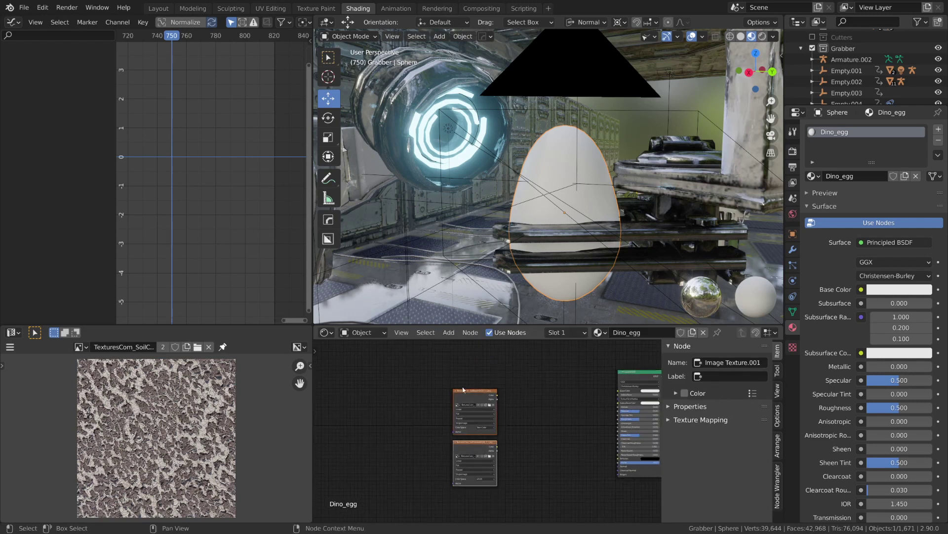
{"action": "left_click_drag", "start_coordinate": [472, 399], "coordinate": [422, 399]}
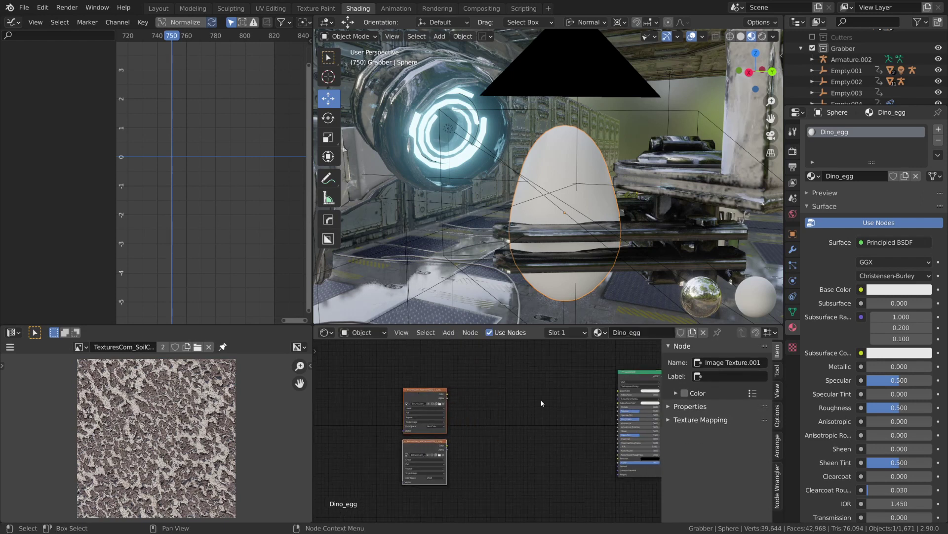
Step: Add a MixRGB node between the image textures and the Principled BSDF node
{"action": "key", "text": "shift+a"}
{"action": "left_click", "coordinate": [513, 398]}
{"action": "type", "text": "mix"}
{"action": "key", "text": "Down"}
{"action": "key", "text": "Return"}
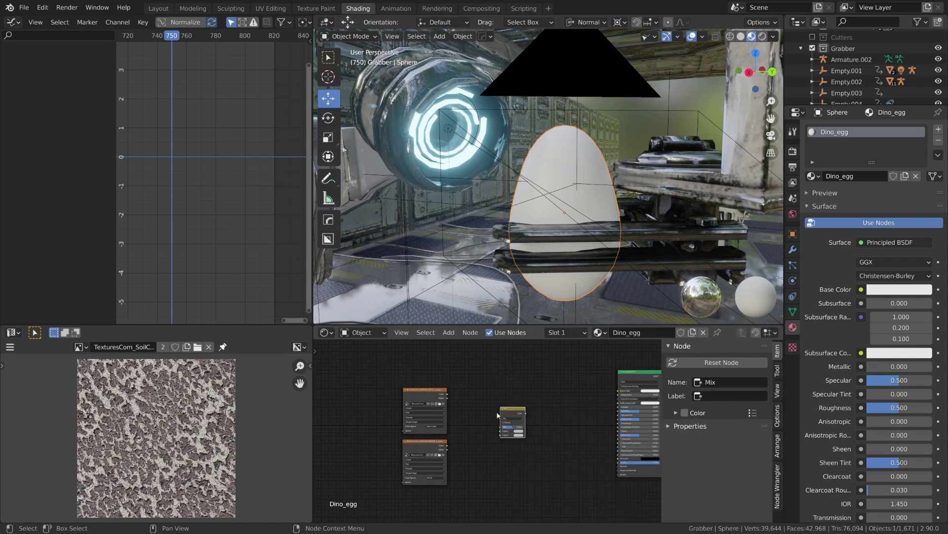
Step: Set the mix node to Overlay and connect the SoilBeach color to Color1 and the SoilCracked color to Color2
{"action": "scroll", "coordinate": [509, 423], "scroll_direction": "up", "scroll_amount": 3}
{"action": "left_click", "coordinate": [532, 406]}
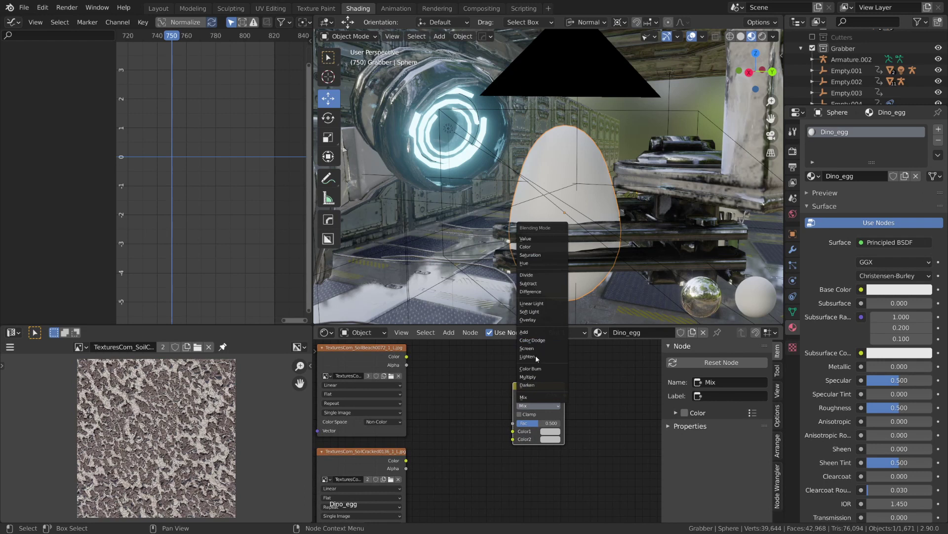
{"action": "left_click", "coordinate": [534, 319]}
{"action": "left_click_drag", "start_coordinate": [406, 356], "coordinate": [406, 460]}
Step: Add Mapping and Texture Coordinate nodes to the SoilBeach texture and move the Mapping node farther away from it
{"action": "scroll", "coordinate": [414, 471], "scroll_direction": "down", "scroll_amount": 4}
{"action": "scroll", "coordinate": [414, 468], "scroll_direction": "down", "scroll_amount": 5}
{"action": "middle_click_drag", "start_coordinate": [414, 468], "coordinate": [479, 444]}
{"action": "left_click", "coordinate": [465, 382]}
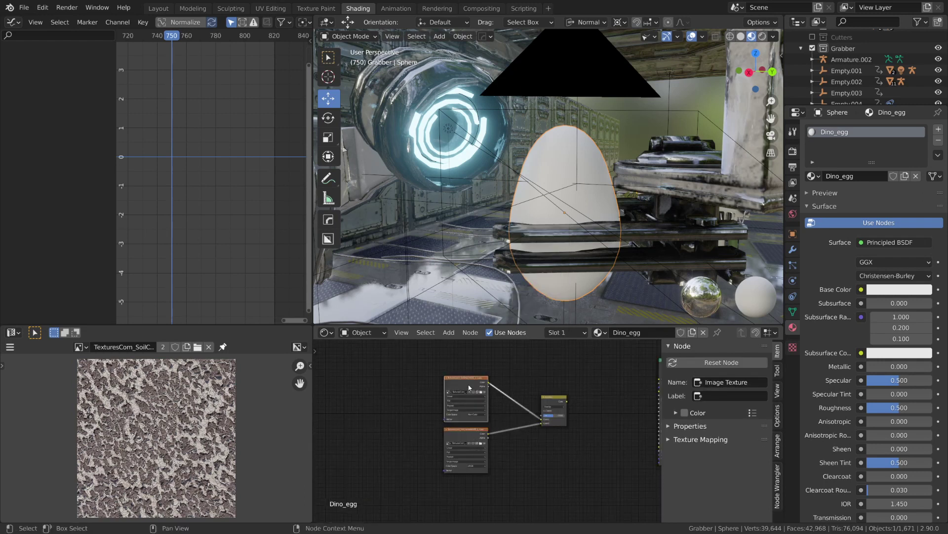
{"action": "key", "text": "ctrl+t"}
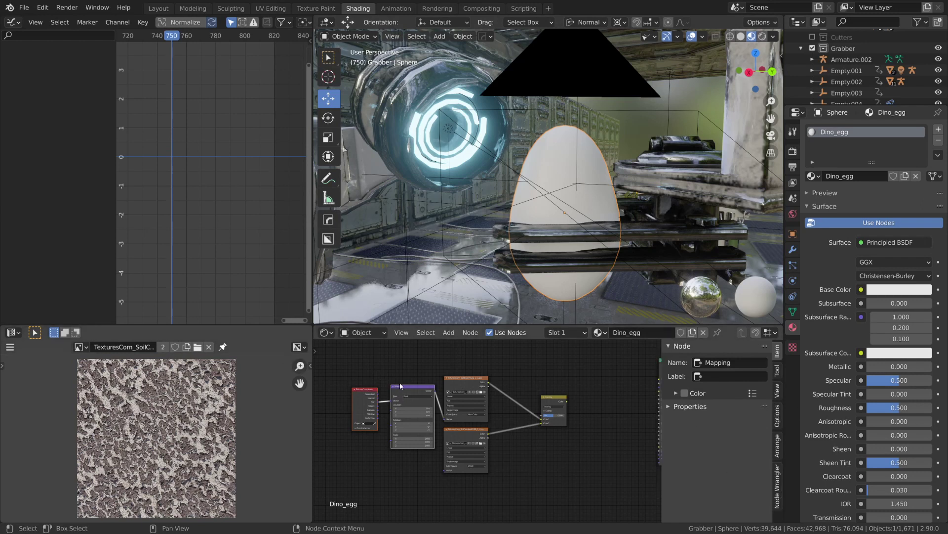
{"action": "left_click_drag", "start_coordinate": [403, 387], "coordinate": [351, 388]}
Step: Connect the Mapping output to the SoilCracked texture's vector as well, and feed the Mapping node with Object coordinates
{"action": "scroll", "coordinate": [392, 414], "scroll_direction": "up", "scroll_amount": 2}
{"action": "middle_click_drag", "start_coordinate": [392, 414], "coordinate": [430, 385]}
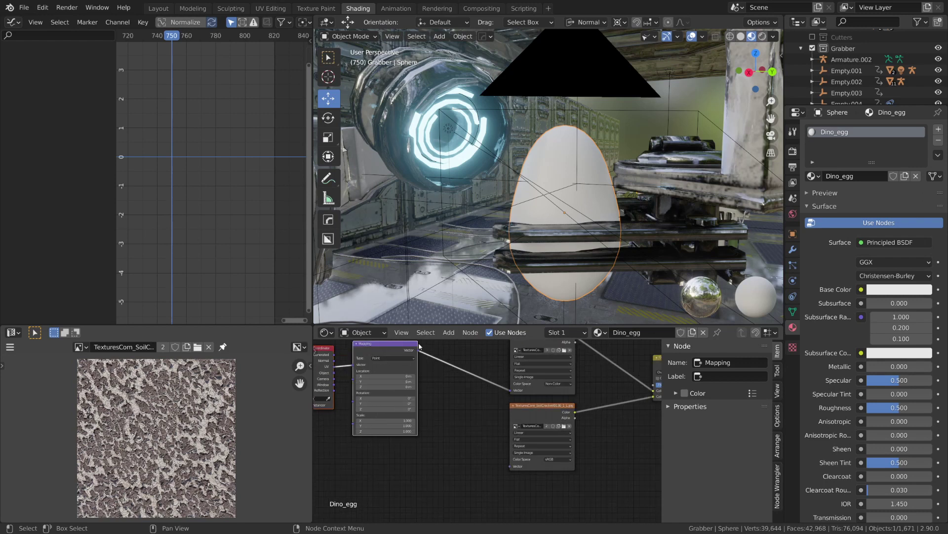
{"action": "left_click_drag", "start_coordinate": [417, 351], "coordinate": [501, 459]}
{"action": "middle_click_drag", "start_coordinate": [437, 446], "coordinate": [537, 456]}
{"action": "middle_click_drag", "start_coordinate": [451, 418], "coordinate": [457, 460]}
{"action": "scroll", "coordinate": [470, 447], "scroll_direction": "up", "scroll_amount": 5}
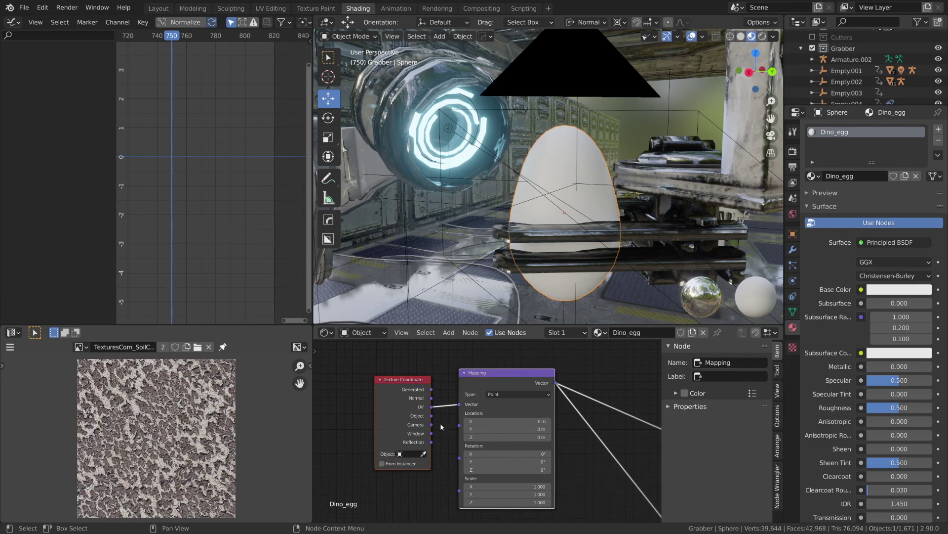
{"action": "left_click_drag", "start_coordinate": [432, 417], "coordinate": [462, 405]}
Step: Connect the Overlay node's color output to the Base Color of the Principled BSDF
{"action": "middle_click_drag", "start_coordinate": [600, 454], "coordinate": [441, 471]}
{"action": "scroll", "coordinate": [449, 465], "scroll_direction": "down", "scroll_amount": 5}
{"action": "middle_click_drag", "start_coordinate": [642, 452], "coordinate": [517, 436]}
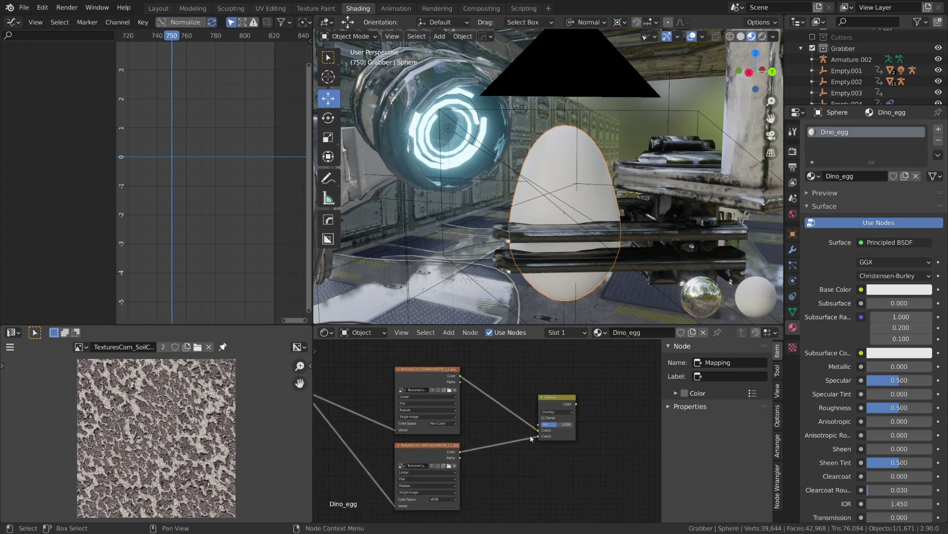
{"action": "scroll", "coordinate": [534, 434], "scroll_direction": "down", "scroll_amount": 8}
{"action": "left_click_drag", "start_coordinate": [531, 417], "coordinate": [599, 401]}
Step: Set the SoilBeach image texture's projection to Box
{"action": "scroll", "coordinate": [455, 477], "scroll_direction": "up", "scroll_amount": 14}
{"action": "middle_click_drag", "start_coordinate": [468, 469], "coordinate": [569, 530]}
{"action": "scroll", "coordinate": [552, 482], "scroll_direction": "up", "scroll_amount": 4}
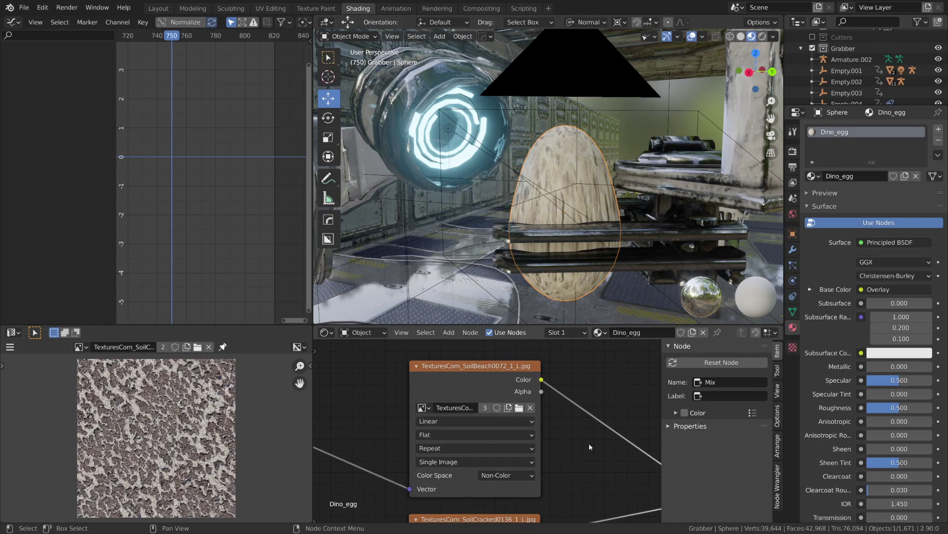
{"action": "left_click", "coordinate": [526, 437]}
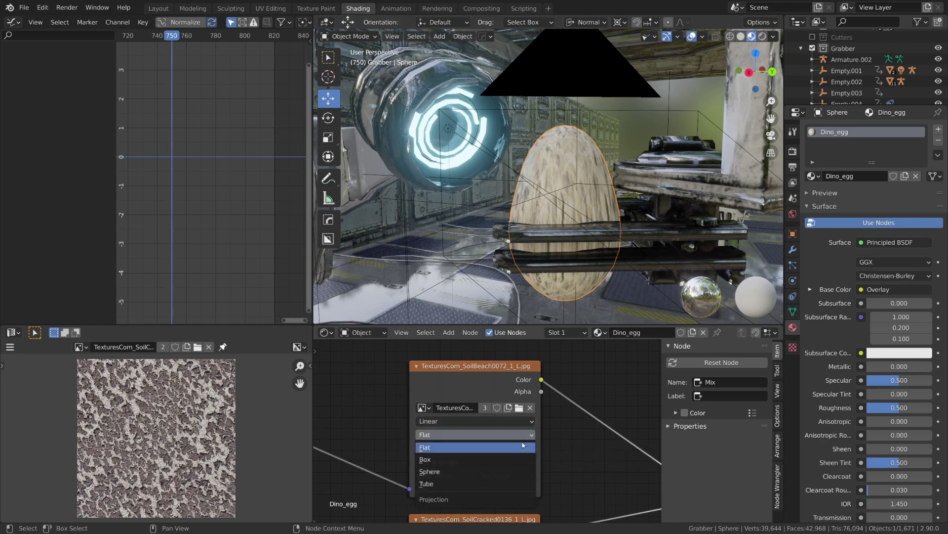
{"action": "left_click", "coordinate": [502, 459]}
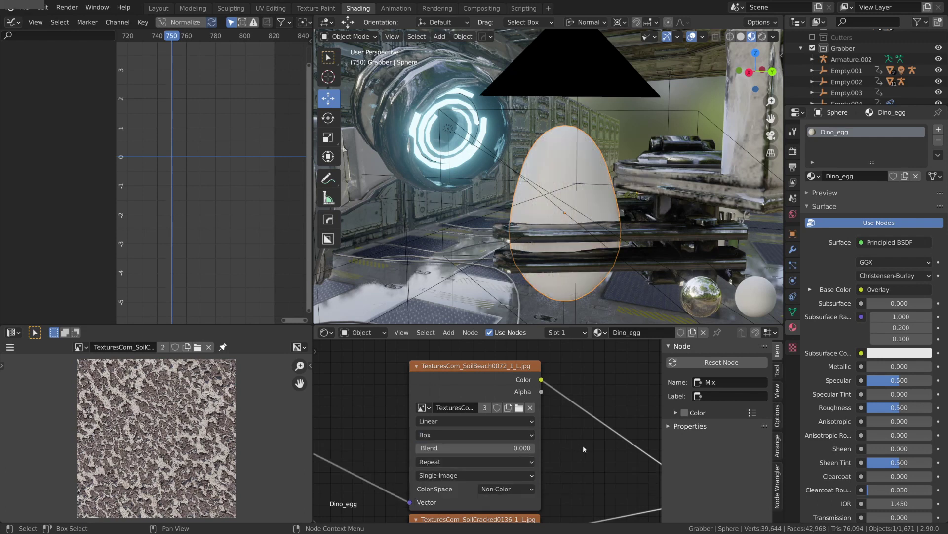
Step: Set the SoilCracked image texture's projection to Box
{"action": "scroll", "coordinate": [592, 467], "scroll_direction": "down", "scroll_amount": 1}
{"action": "scroll", "coordinate": [591, 467], "scroll_direction": "down", "scroll_amount": 2}
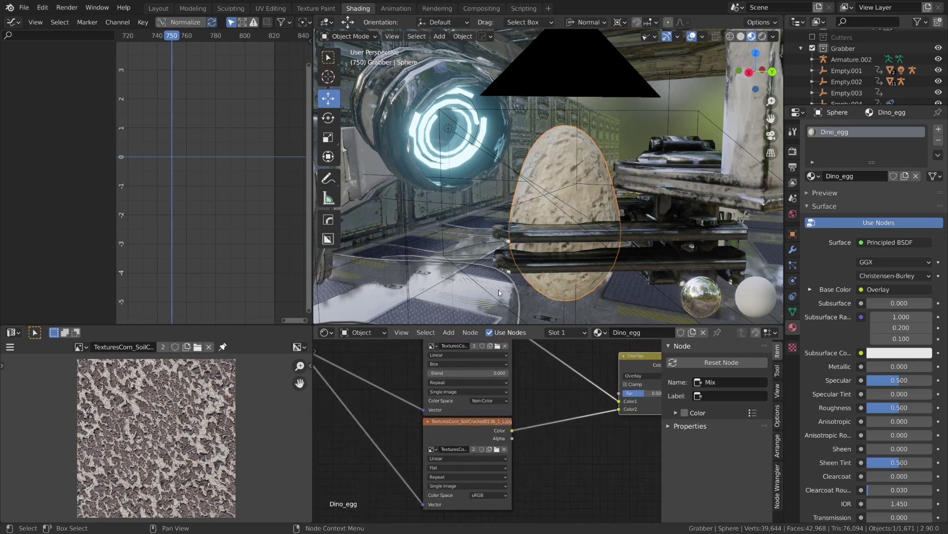
{"action": "left_click", "coordinate": [461, 468]}
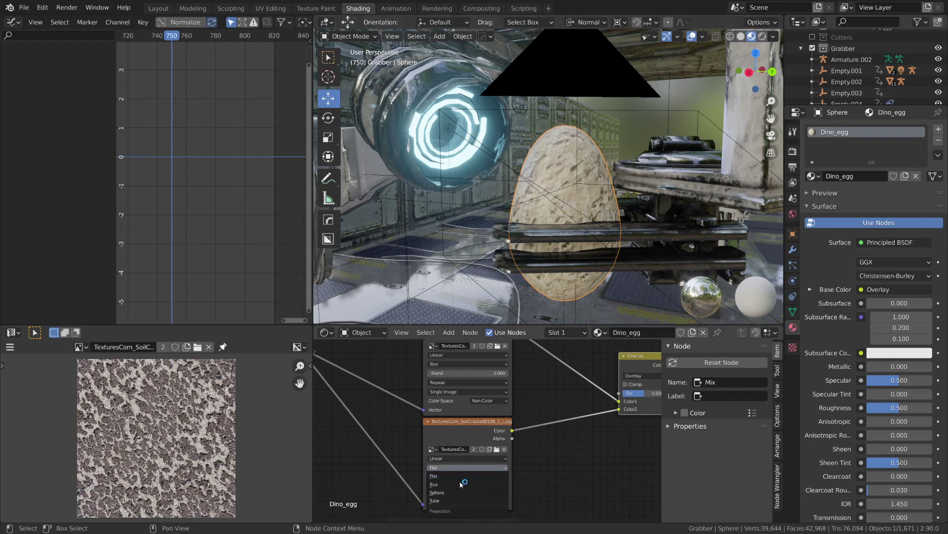
{"action": "left_click", "coordinate": [435, 484]}
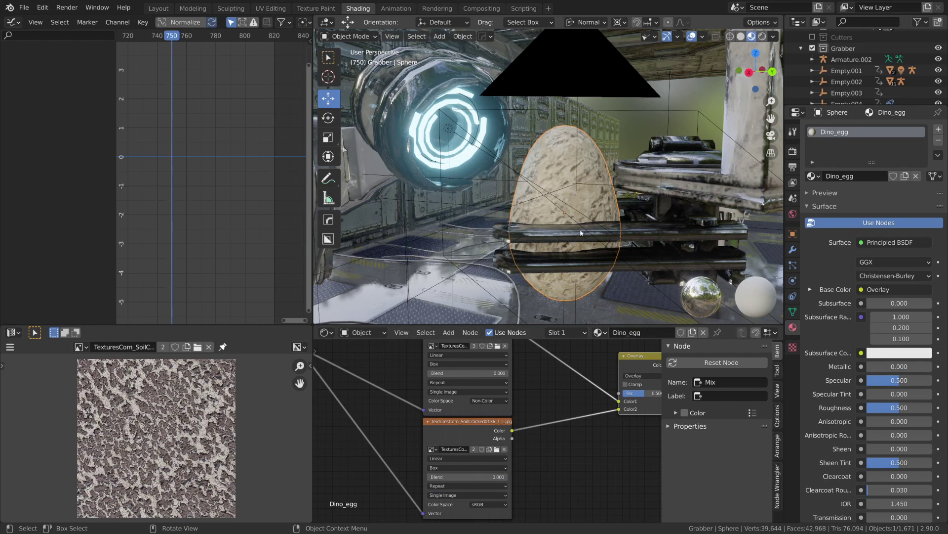
Step: Soften the box projection seams by setting Blend to 0.442 on the SoilBeach texture and 0.630 on the SoilCracked texture
{"action": "middle_click_drag", "start_coordinate": [597, 212], "coordinate": [656, 205]}
{"action": "middle_click_drag", "start_coordinate": [645, 161], "coordinate": [554, 217], "text": "shift"}
{"action": "scroll", "coordinate": [551, 172], "scroll_direction": "up", "scroll_amount": 2}
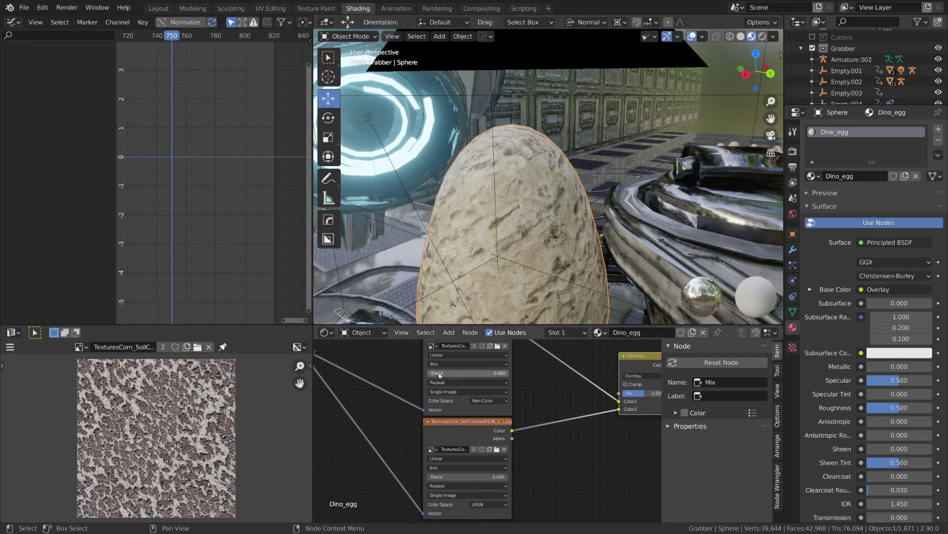
{"action": "left_click_drag", "start_coordinate": [450, 377], "coordinate": [486, 376]}
{"action": "left_click_drag", "start_coordinate": [451, 476], "coordinate": [482, 477]}
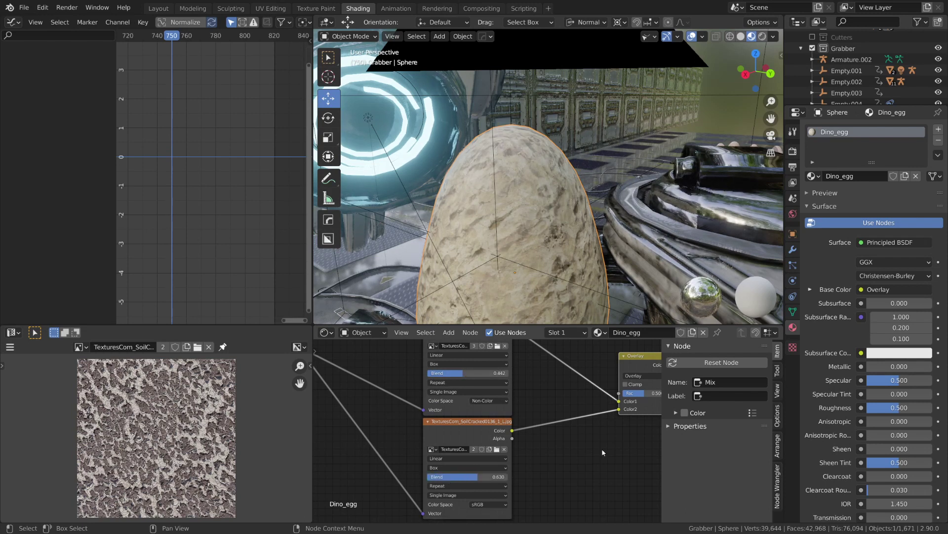
{"action": "middle_click_drag", "start_coordinate": [632, 396], "coordinate": [449, 401]}
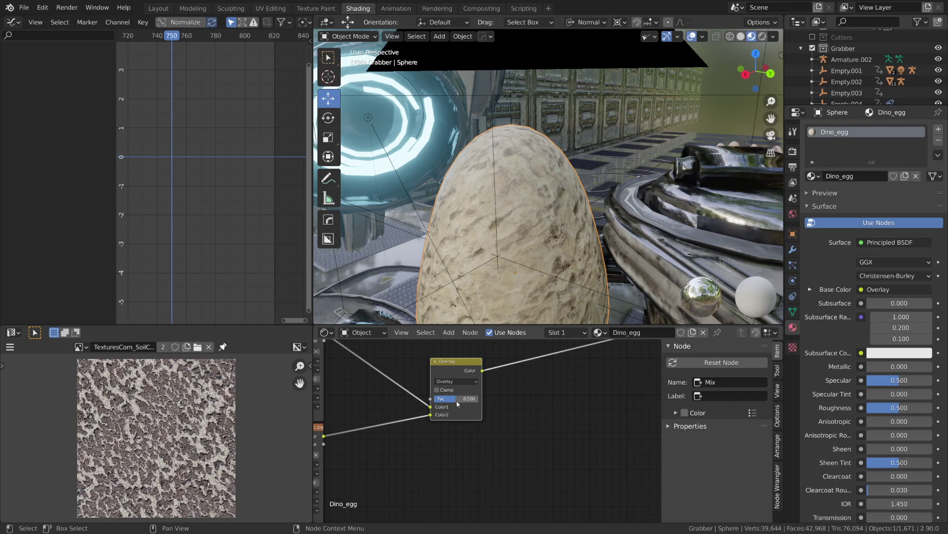
Step: Set the Overlay node's mix factor to 0.672
{"action": "left_click_drag", "start_coordinate": [457, 403], "coordinate": [471, 403]}
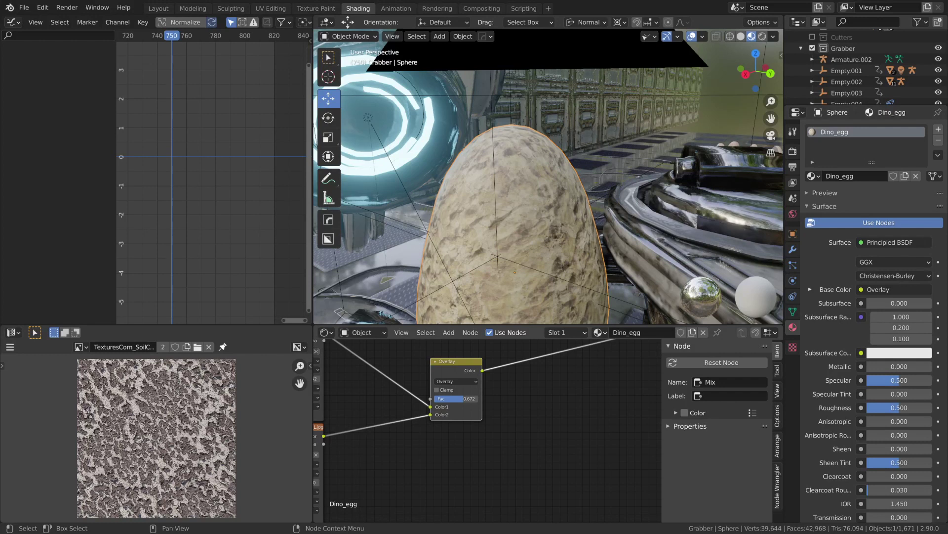
{"action": "scroll", "coordinate": [493, 406], "scroll_direction": "down", "scroll_amount": 4}
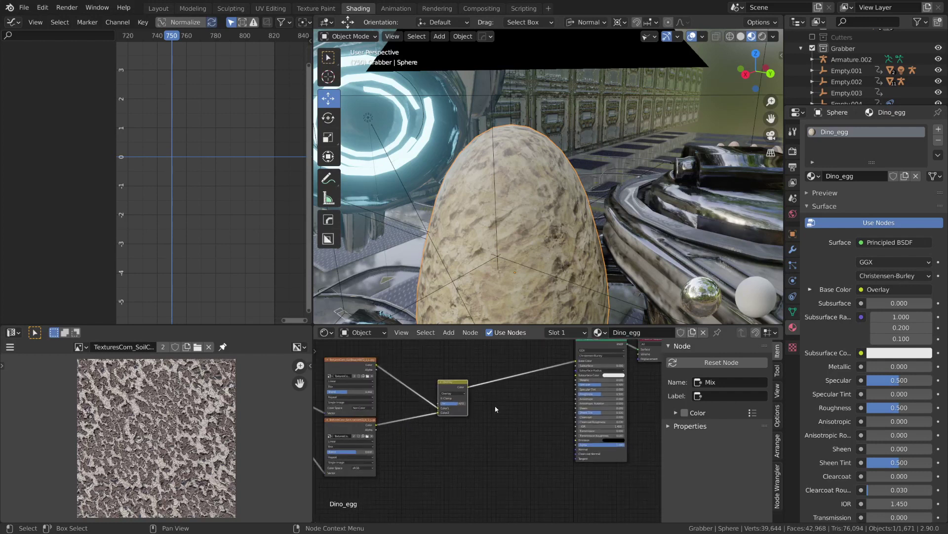
Step: Add an RGB to BW node between the Overlay node and the Principled BSDF
{"action": "key", "text": "shift+a"}
{"action": "left_click", "coordinate": [501, 393]}
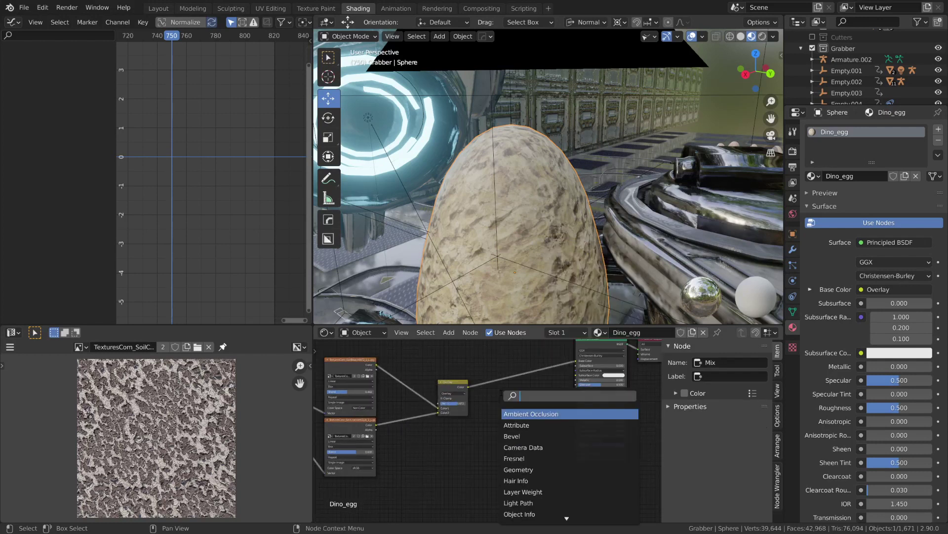
{"action": "type", "text": "rgb"}
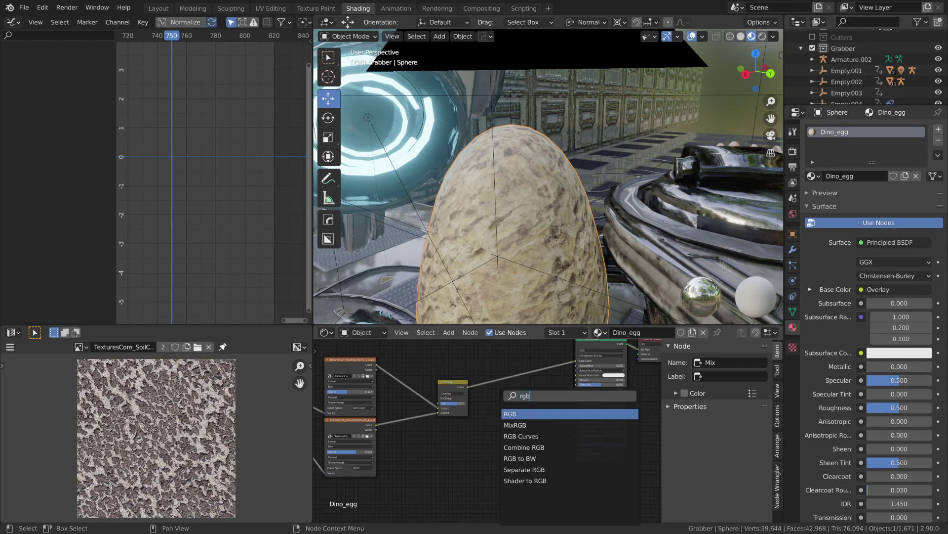
{"action": "key", "text": "Down"}
{"action": "key", "text": "Down"}
{"action": "key", "text": "Down"}
{"action": "key", "text": "Down"}
{"action": "key", "text": "Return"}
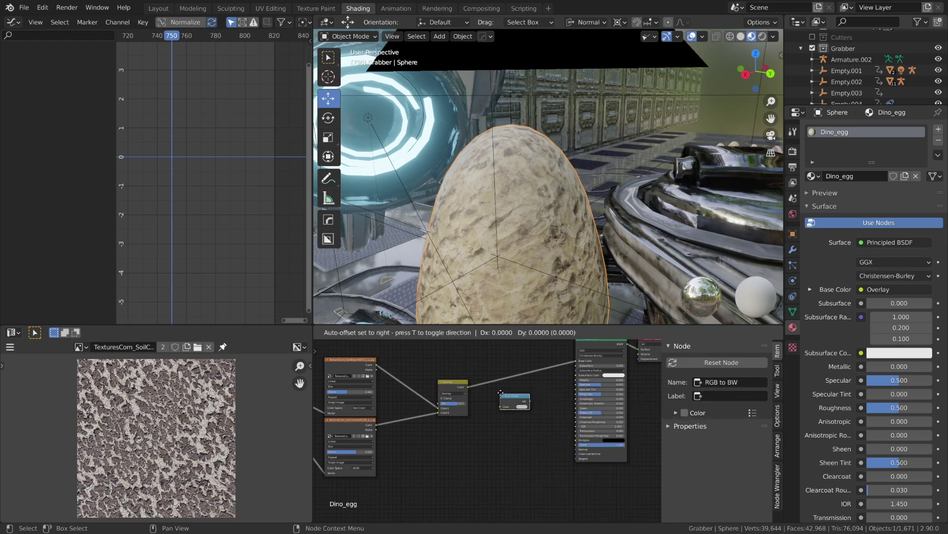
{"action": "left_click", "coordinate": [497, 426]}
Step: Add a ColorRamp node beside the Overlay node and move the RGB to BW node below it
{"action": "key", "text": "shift+a"}
{"action": "left_click", "coordinate": [504, 392]}
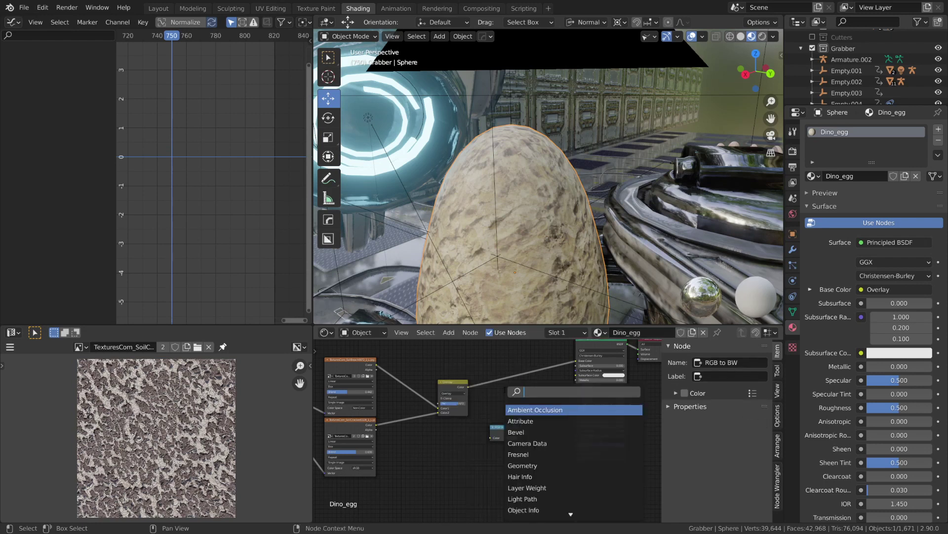
{"action": "type", "text": "colo"}
{"action": "key", "text": "Down"}
{"action": "key", "text": "Return"}
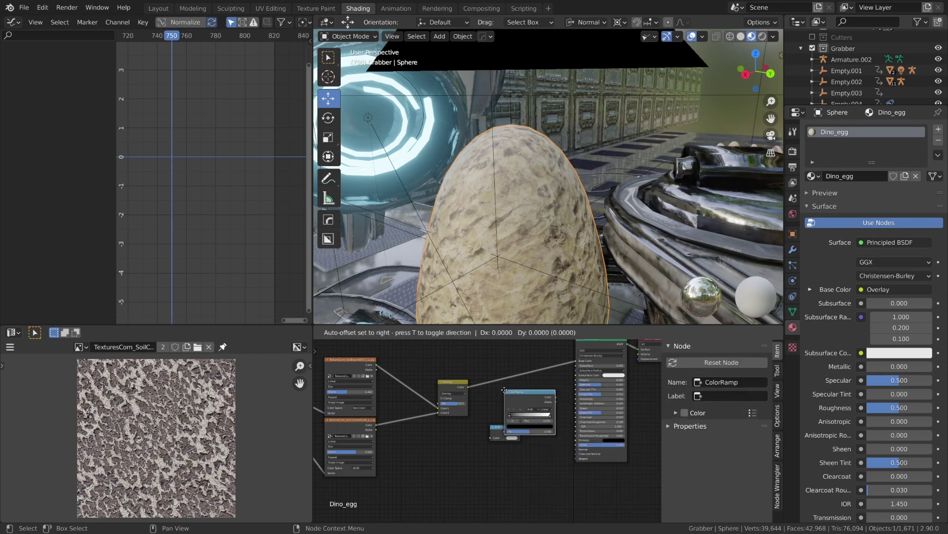
{"action": "left_click", "coordinate": [498, 387]}
{"action": "left_click_drag", "start_coordinate": [493, 428], "coordinate": [487, 453]}
Step: Connect the Overlay node's color output to the ColorRamp's Fac input
{"action": "scroll", "coordinate": [488, 438], "scroll_direction": "up", "scroll_amount": 8}
{"action": "middle_click_drag", "start_coordinate": [455, 356], "coordinate": [431, 382]}
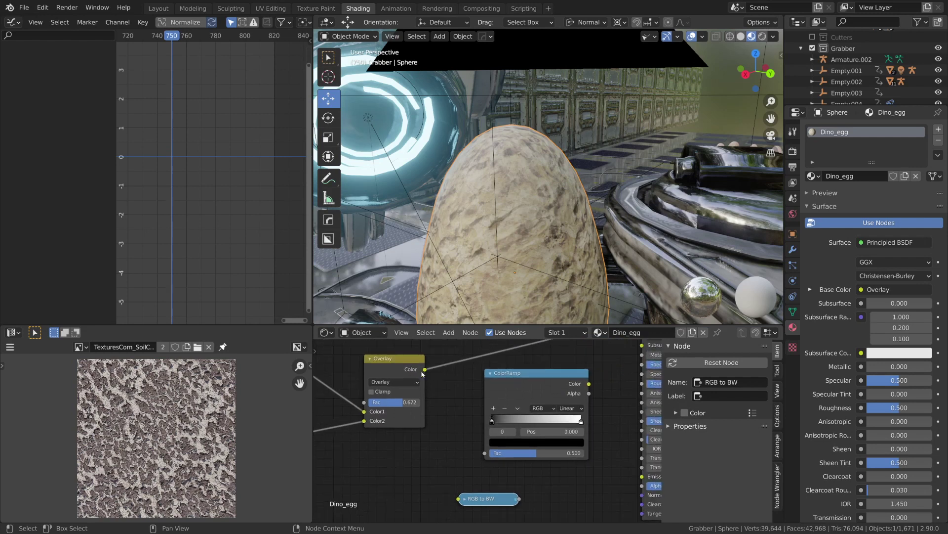
{"action": "left_click_drag", "start_coordinate": [425, 372], "coordinate": [523, 426]}
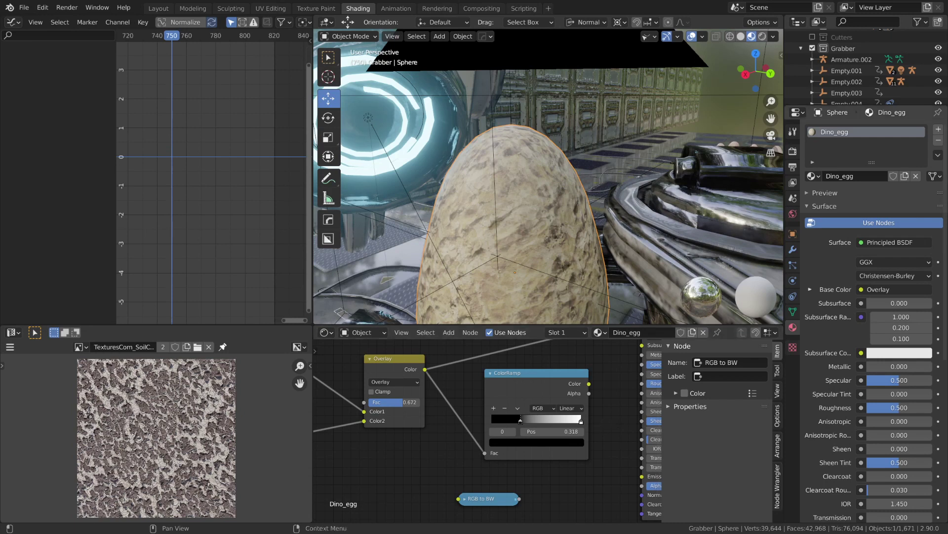
Step: Place the ColorRamp's black stop at 0.318 and white stop at 0.667, and connect its Color output to the Principled BSDF's Roughness
{"action": "left_click", "coordinate": [565, 424]}
{"action": "left_click_drag", "start_coordinate": [566, 424], "coordinate": [552, 424]}
{"action": "middle_click_drag", "start_coordinate": [586, 389], "coordinate": [516, 408]}
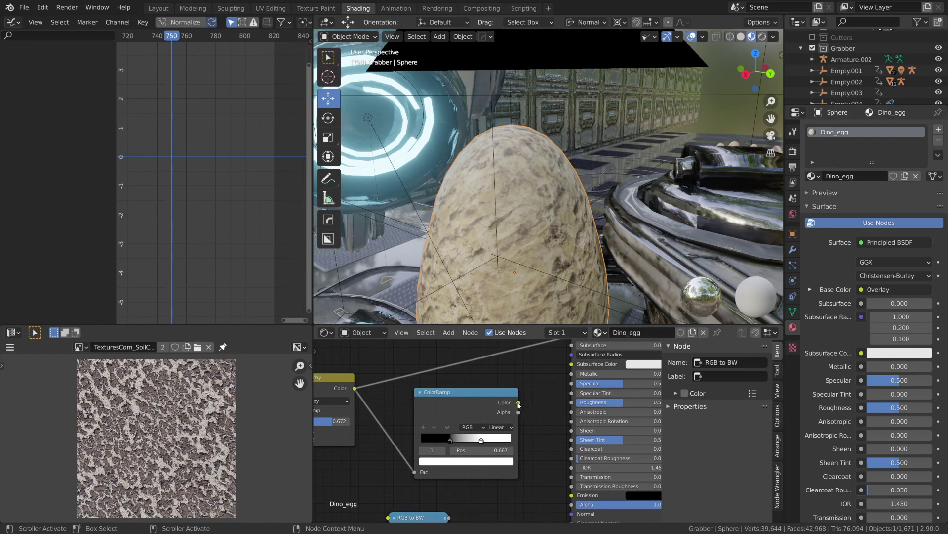
{"action": "left_click_drag", "start_coordinate": [519, 402], "coordinate": [572, 402]}
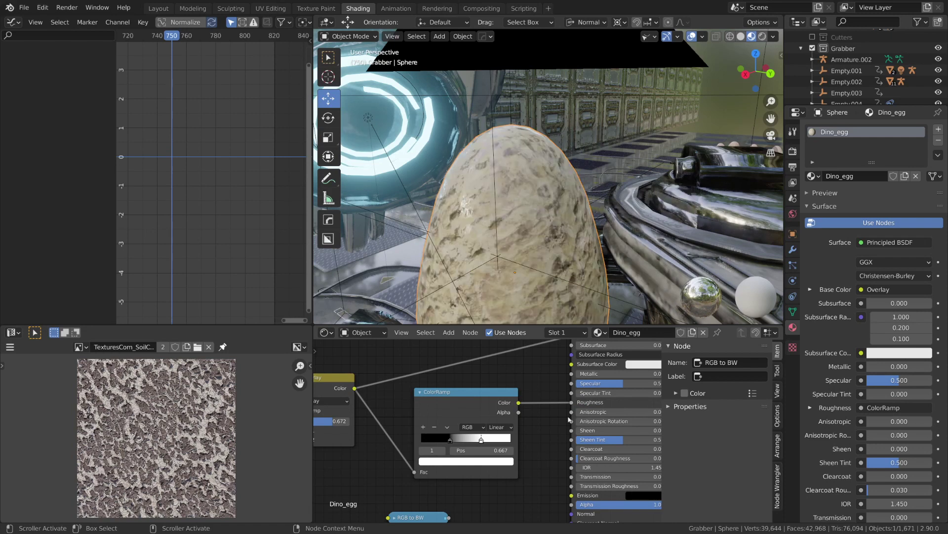
Step: Connect the Overlay node's color output to the RGB to BW node's input
{"action": "middle_click_drag", "start_coordinate": [472, 516], "coordinate": [486, 482]}
{"action": "middle_click_drag", "start_coordinate": [402, 394], "coordinate": [487, 419]}
{"action": "scroll", "coordinate": [486, 416], "scroll_direction": "down", "scroll_amount": 3}
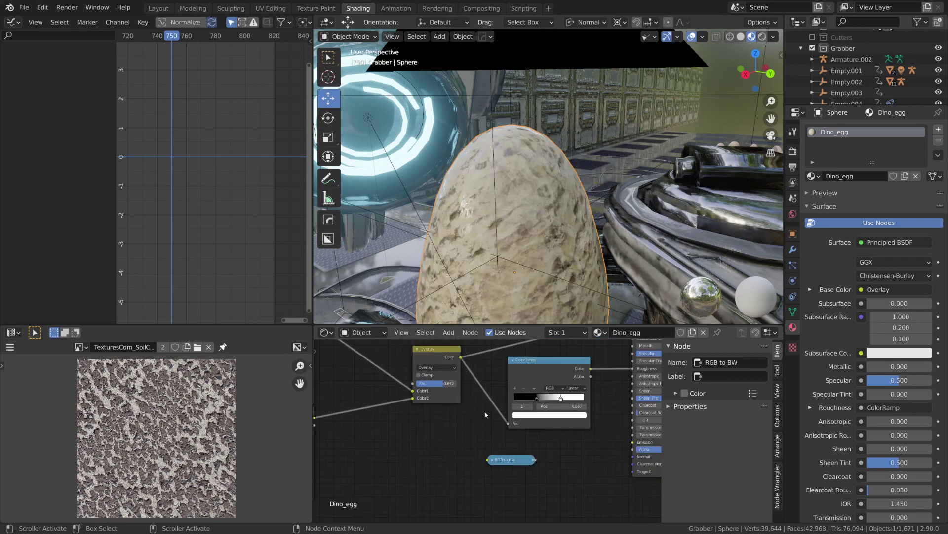
{"action": "left_click_drag", "start_coordinate": [461, 361], "coordinate": [543, 472]}
{"action": "left_click_drag", "start_coordinate": [461, 357], "coordinate": [487, 460]}
Step: Add a Bump node next to the RGB to BW node and feed the RGB to BW output into its Height
{"action": "key", "text": "shift+a"}
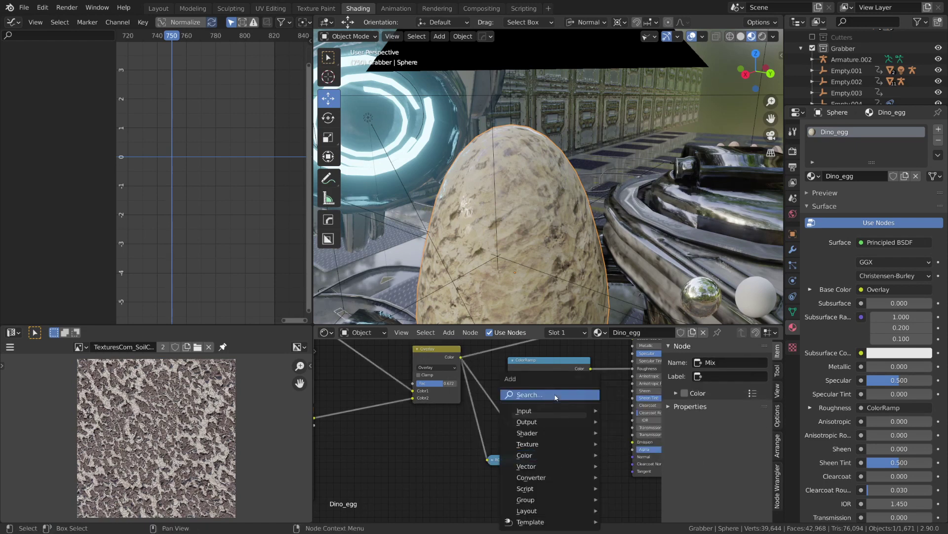
{"action": "left_click", "coordinate": [544, 393]}
{"action": "type", "text": "bumpo"}
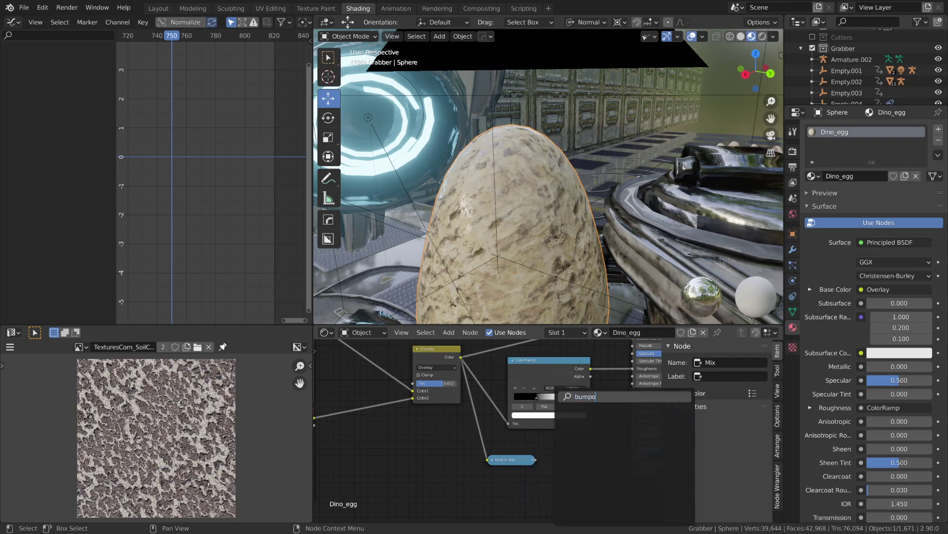
{"action": "key", "text": "BackSpace"}
{"action": "key", "text": "Return"}
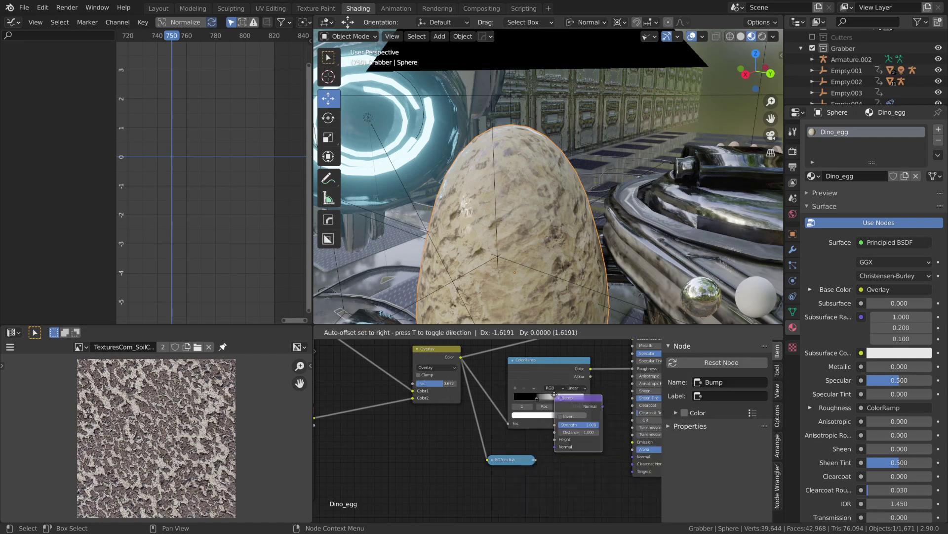
{"action": "left_click", "coordinate": [553, 448]}
{"action": "middle_click_drag", "start_coordinate": [554, 448], "coordinate": [535, 440]}
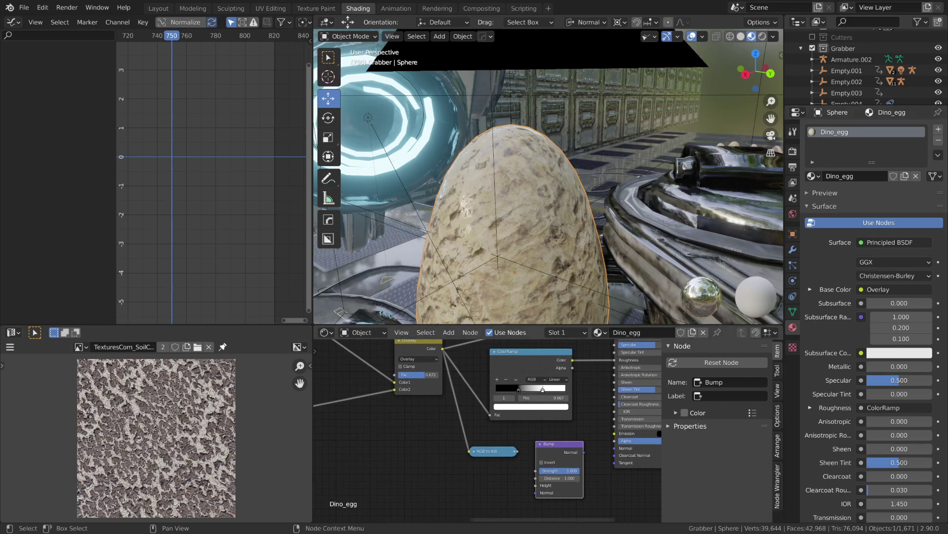
{"action": "left_click_drag", "start_coordinate": [516, 451], "coordinate": [536, 485]}
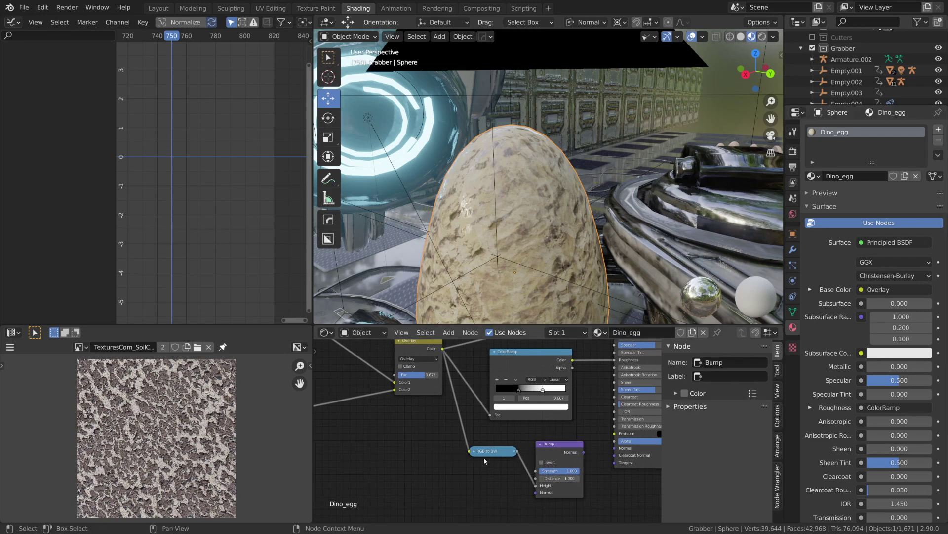
Step: Connect the Bump node's Normal output to the Normal input of the Principled BSDF
{"action": "middle_click_drag", "start_coordinate": [480, 467], "coordinate": [395, 464]}
{"action": "scroll", "coordinate": [449, 485], "scroll_direction": "up", "scroll_amount": 4}
{"action": "middle_click_drag", "start_coordinate": [441, 504], "coordinate": [452, 464]}
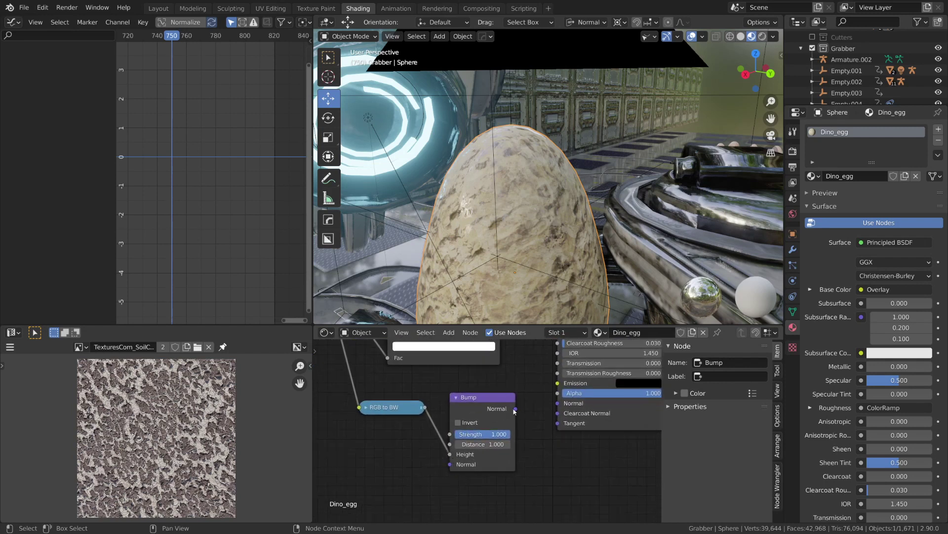
{"action": "left_click_drag", "start_coordinate": [515, 408], "coordinate": [558, 404]}
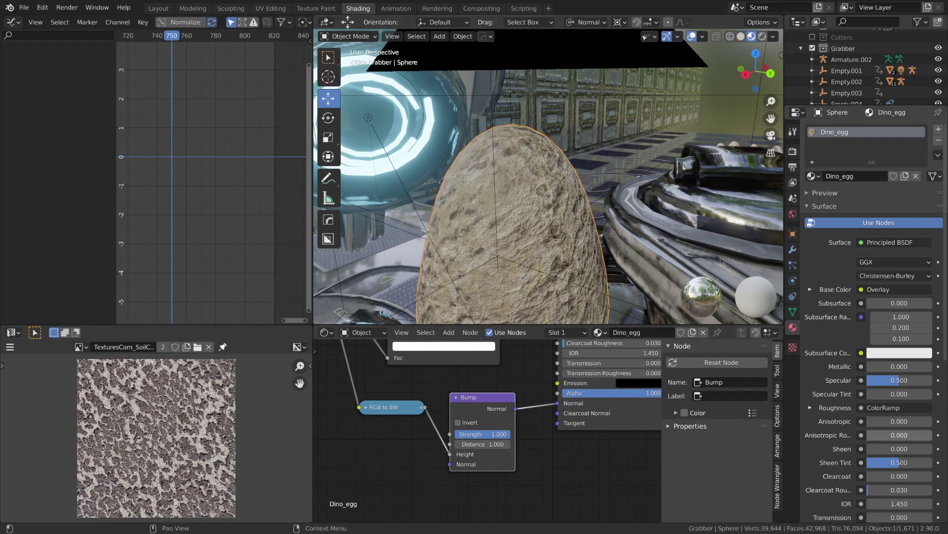
Step: Set the Bump node's strength to 0.2
{"action": "left_click", "coordinate": [480, 435]}
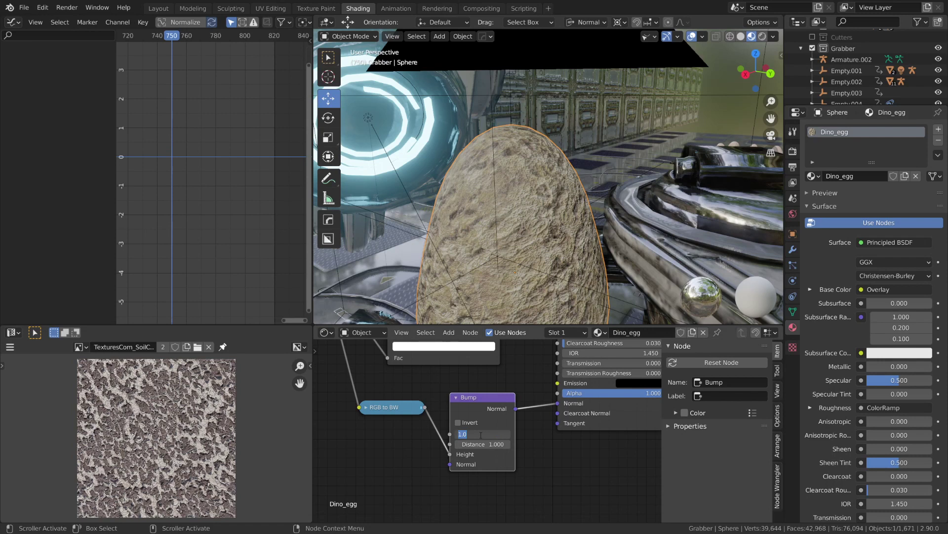
{"action": "type", "text": "0.2"}
{"action": "key", "text": "Return"}
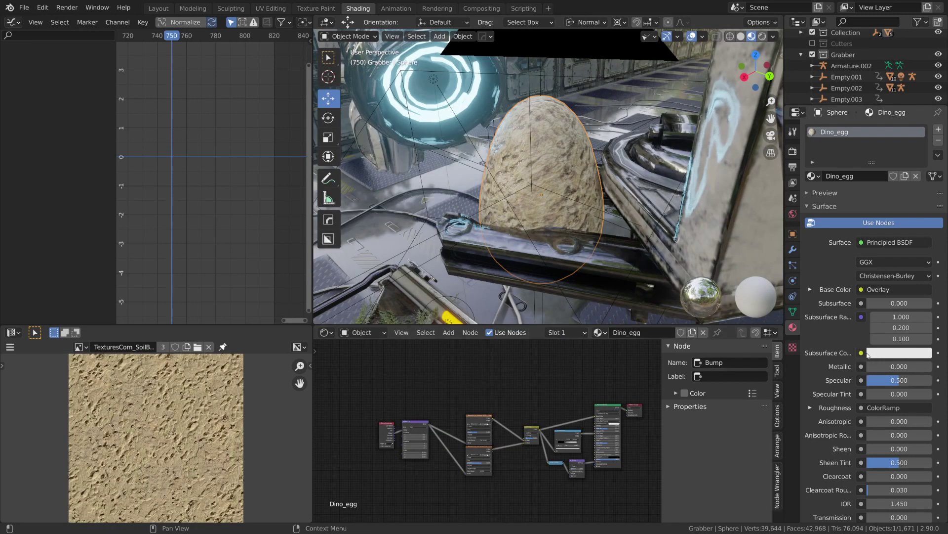
Step: Add a Subdivision Surface modifier to the egg
{"action": "scroll", "coordinate": [202, 451], "scroll_direction": "up", "scroll_amount": 2}
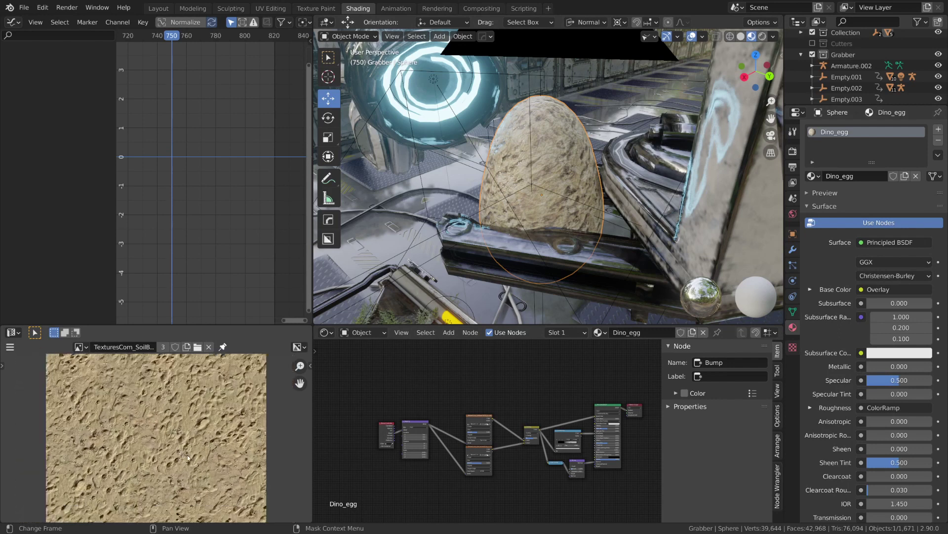
{"action": "scroll", "coordinate": [193, 457], "scroll_direction": "down", "scroll_amount": 2}
{"action": "left_click", "coordinate": [793, 348]}
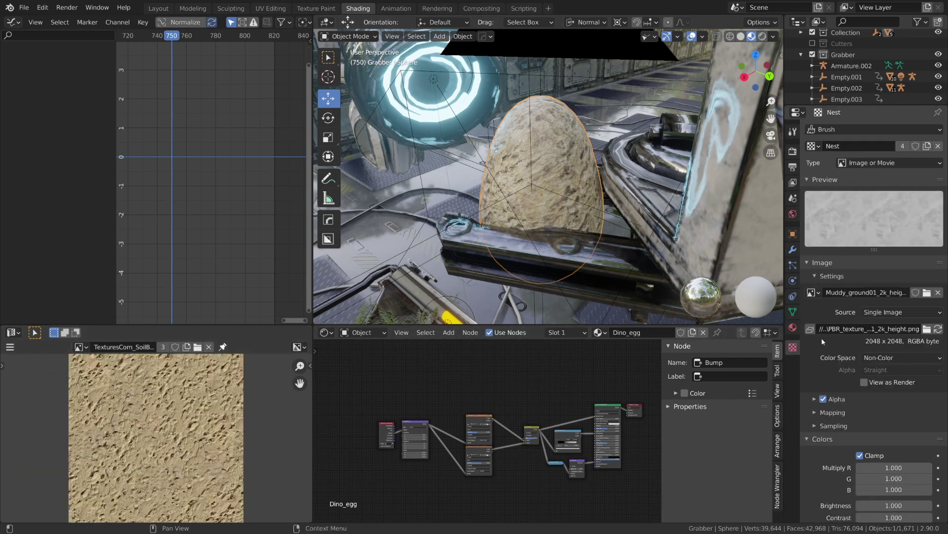
{"action": "left_click", "coordinate": [793, 249]}
{"action": "left_click", "coordinate": [828, 130]}
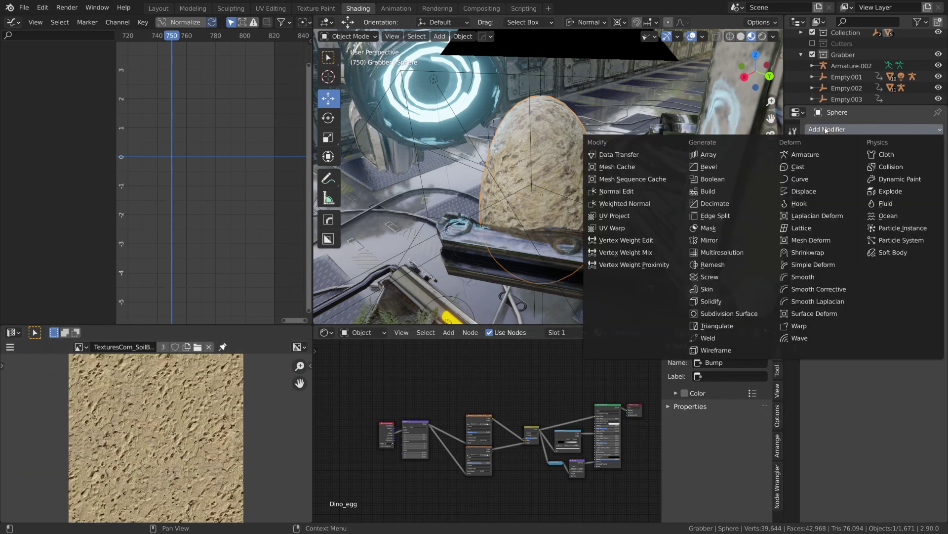
{"action": "left_click", "coordinate": [749, 314]}
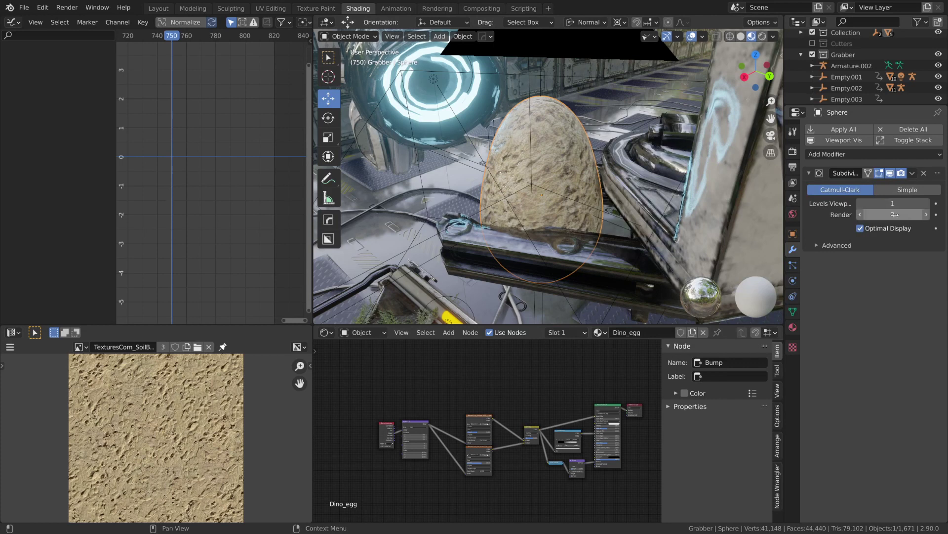
Step: Add a Displace modifier to the egg and assign the existing texture named Texture to it
{"action": "left_click", "coordinate": [832, 155]}
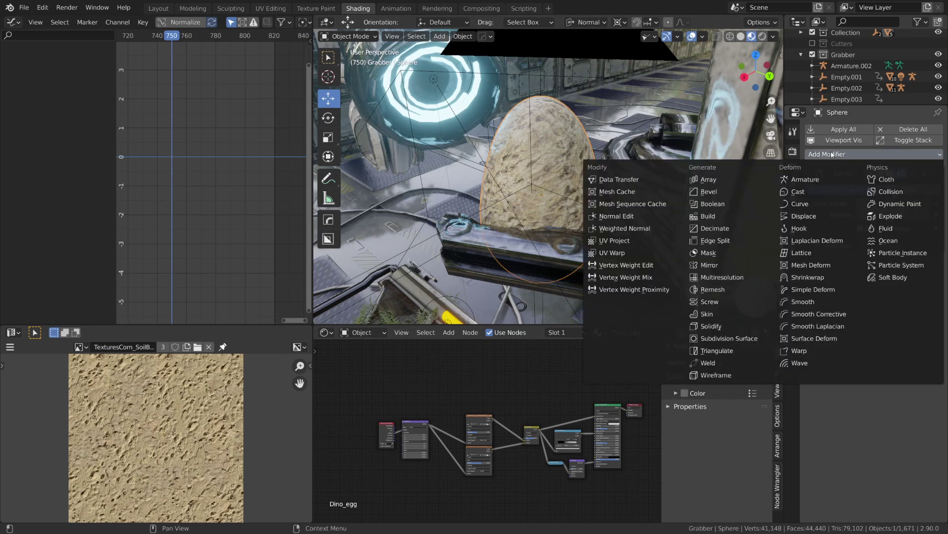
{"action": "left_click", "coordinate": [815, 217]}
{"action": "left_click", "coordinate": [816, 277]}
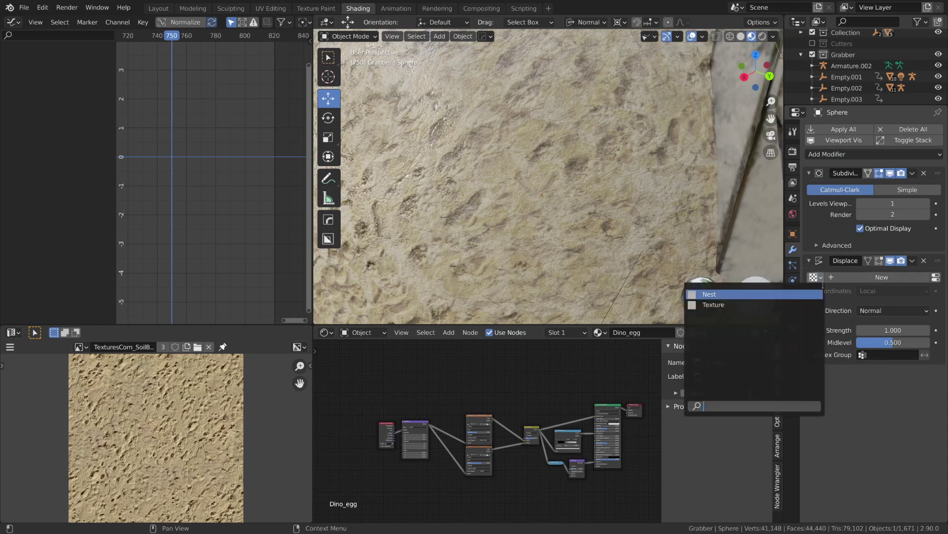
{"action": "left_click", "coordinate": [742, 304]}
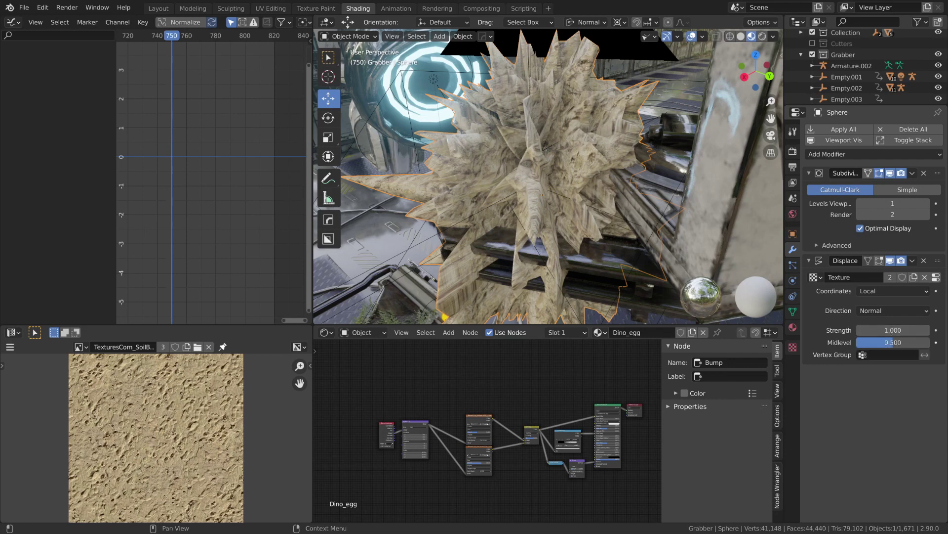
Step: Set the Displace modifier's strength to 0.02
{"action": "left_click", "coordinate": [886, 330]}
{"action": "type", "text": "1.0"}
{"action": "key", "text": "BackSpace"}
{"action": "key", "text": "BackSpace"}
{"action": "key", "text": "BackSpace"}
{"action": "type", "text": ".02"}
{"action": "key", "text": "Return"}
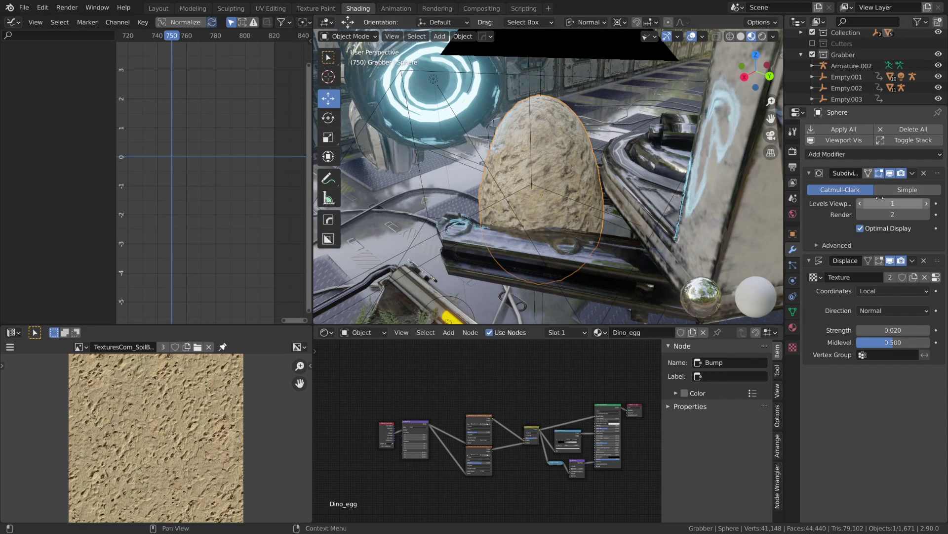
Step: Turn off viewport display for the Subdivision and Displace modifiers
{"action": "left_click", "coordinate": [890, 174]}
{"action": "left_click", "coordinate": [889, 261]}
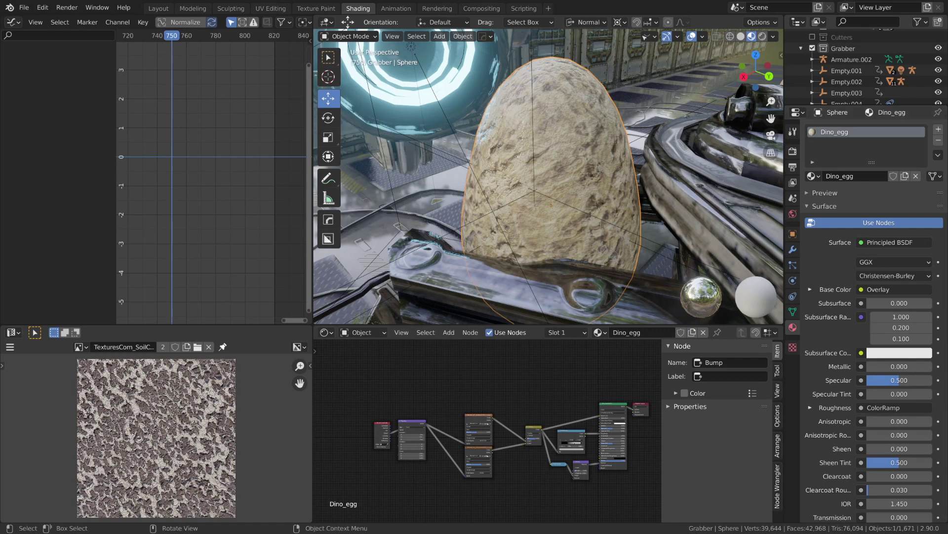
{"action": "mouse_move", "coordinate": [564, 195]}
{"action": "middle_mouse_down"}
{"action": "mouse_move", "coordinate": [536, 192]}
{"action": "mouse_move", "coordinate": [563, 181]}
{"action": "middle_mouse_up"}
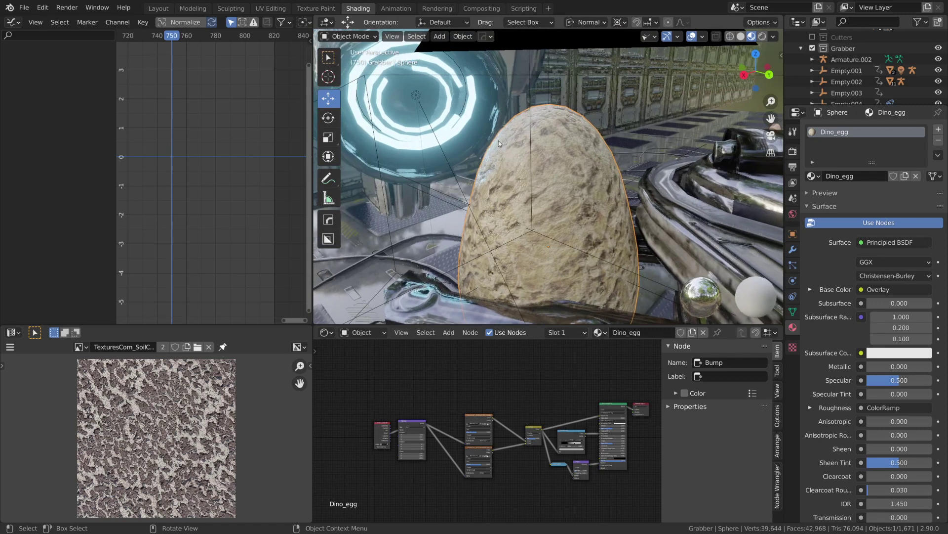
{"action": "middle_click_drag", "start_coordinate": [584, 257], "coordinate": [451, 105]}
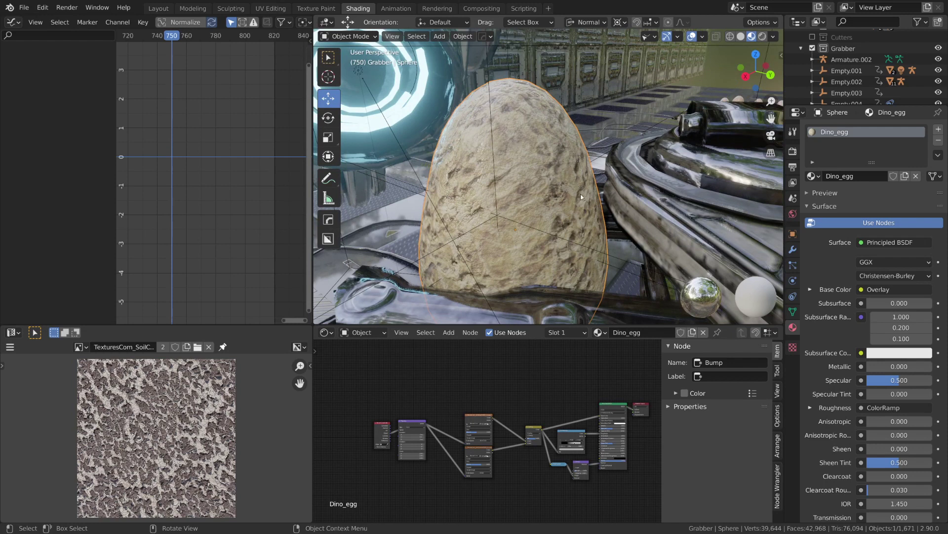
{"action": "mouse_move", "coordinate": [591, 200]}
{"action": "middle_mouse_down"}
{"action": "mouse_move", "coordinate": [559, 206]}
{"action": "mouse_move", "coordinate": [574, 207]}
{"action": "middle_mouse_up"}
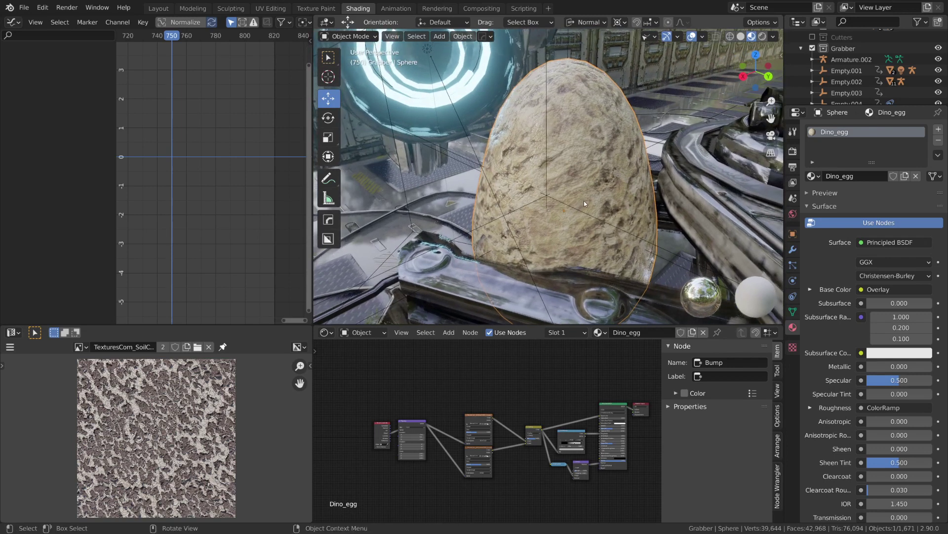
{"action": "middle_click_drag", "start_coordinate": [571, 175], "coordinate": [532, 137]}
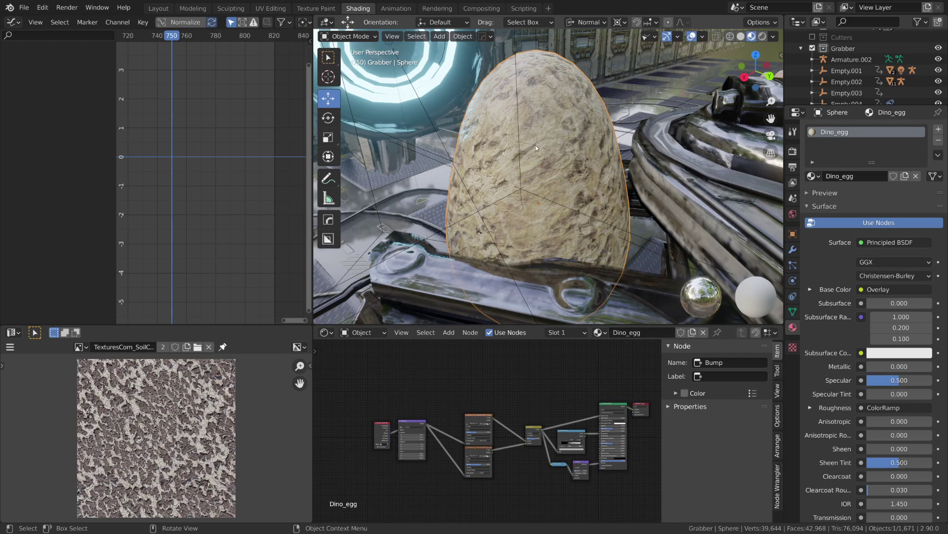
{"action": "scroll", "coordinate": [156, 437], "scroll_direction": "up", "scroll_amount": 1}
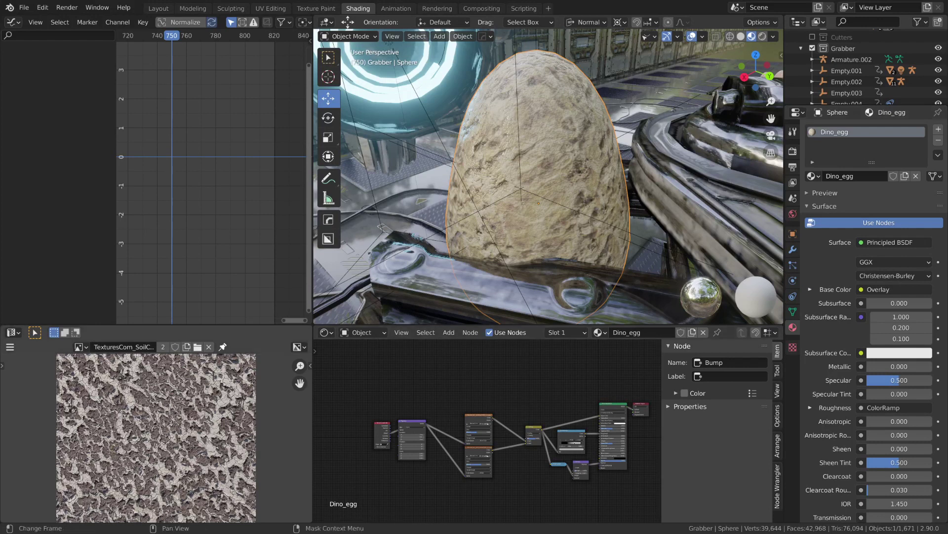
Step: Show the image s3_B0011000_B0011311.jpg in the image editor and add an Image Texture node above the Dino_egg material's existing nodes
{"action": "left_click", "coordinate": [79, 346]}
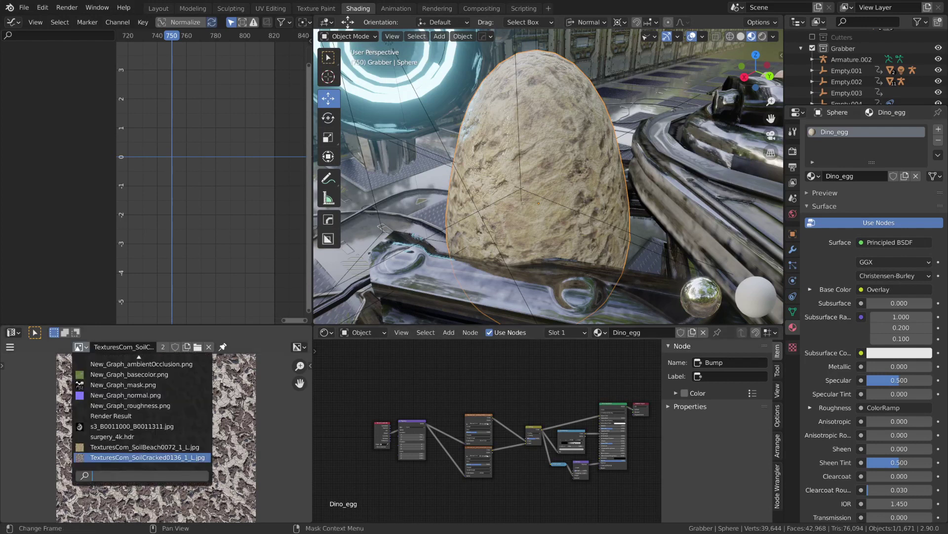
{"action": "left_click", "coordinate": [113, 425]}
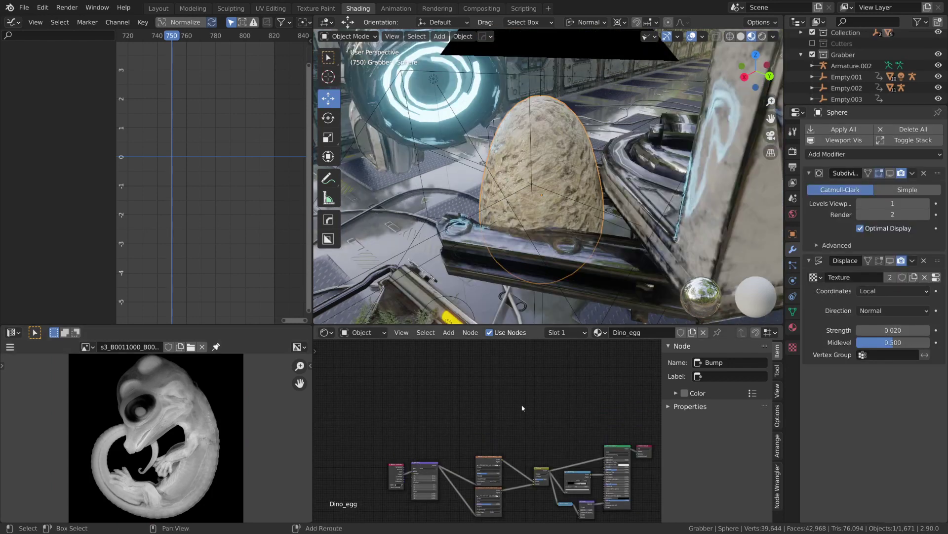
{"action": "key", "text": "shift+a"}
{"action": "type", "text": "i"}
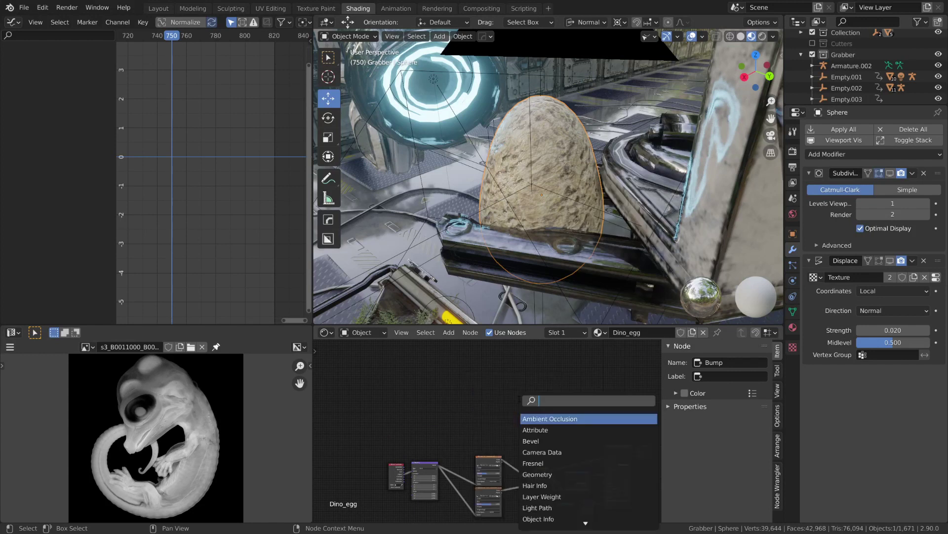
{"action": "type", "text": "mage"}
{"action": "key", "text": "Return"}
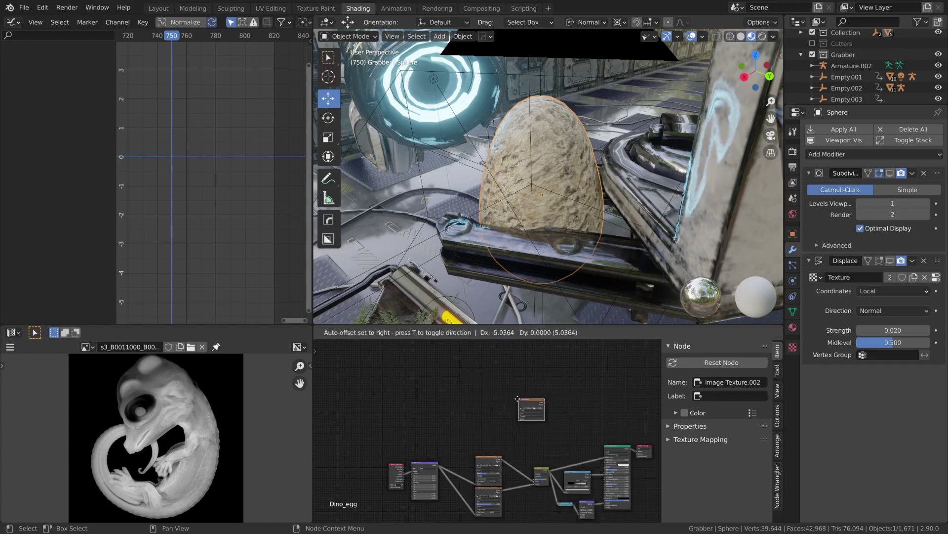
{"action": "left_click", "coordinate": [483, 399]}
Step: Assign s3_B0011000_B0011311.jpg to the new Image Texture node and reposition the node
{"action": "scroll", "coordinate": [482, 399], "scroll_direction": "up", "scroll_amount": 4}
{"action": "left_click", "coordinate": [464, 369]}
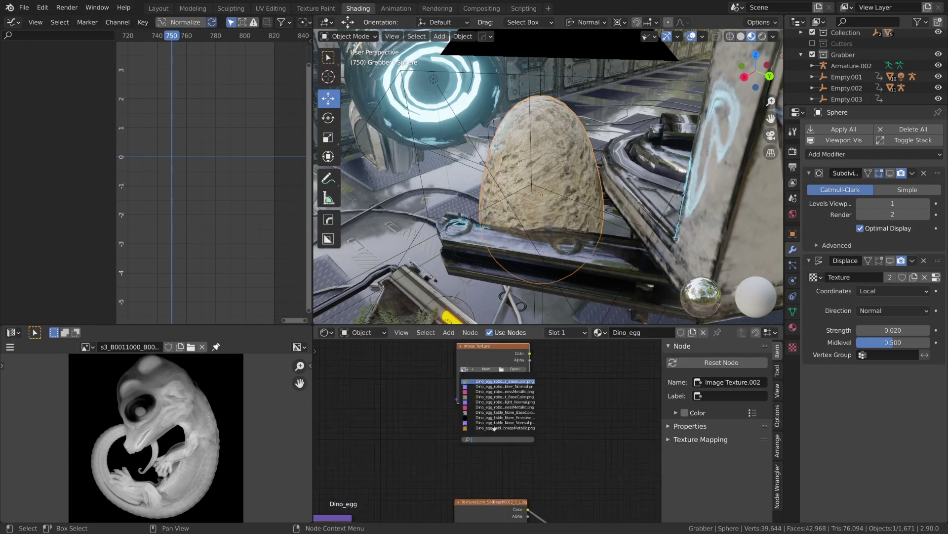
{"action": "scroll", "coordinate": [494, 427], "scroll_direction": "down", "scroll_amount": 10}
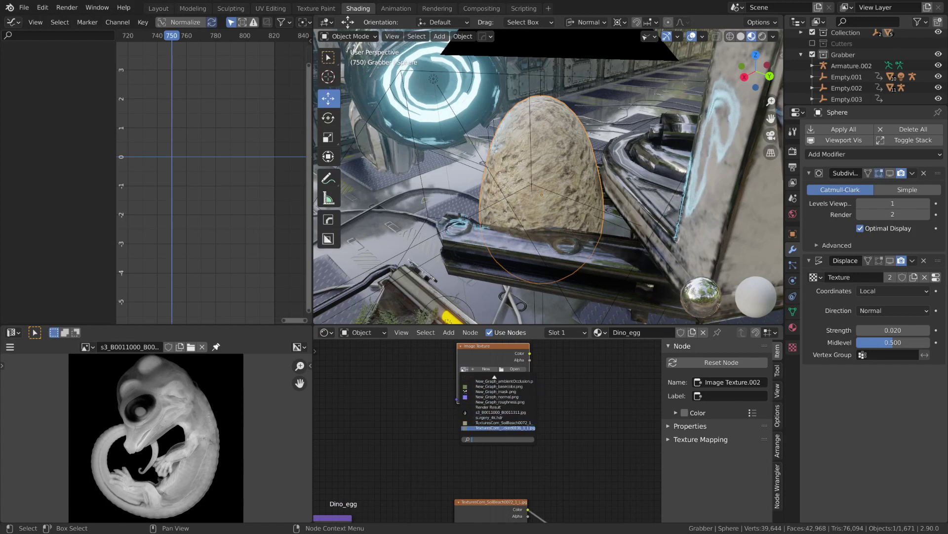
{"action": "left_click", "coordinate": [499, 412]}
{"action": "left_click_drag", "start_coordinate": [468, 347], "coordinate": [505, 369]}
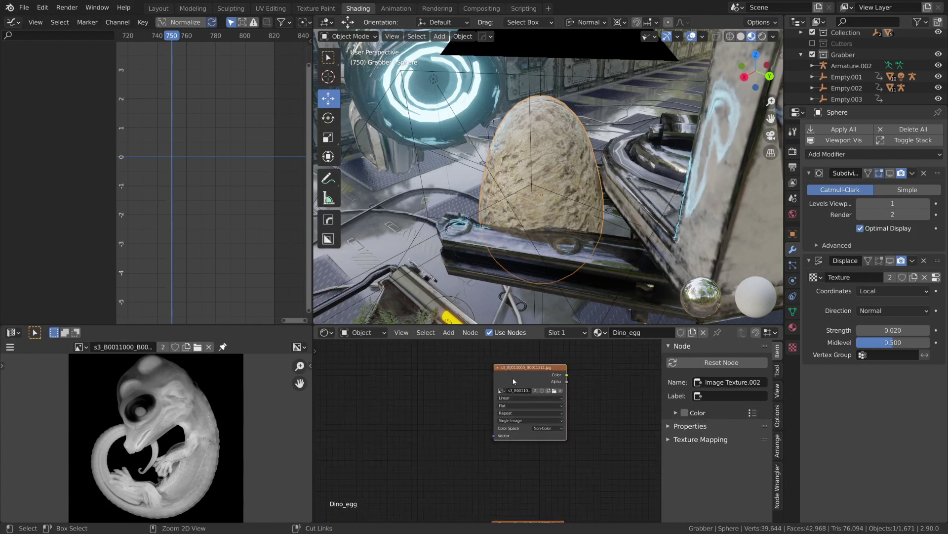
Step: Add Texture Coordinate and Mapping nodes to the embryo Image Texture and spread them out
{"action": "key", "text": "ctrl+t"}
{"action": "middle_click_drag", "start_coordinate": [470, 406], "coordinate": [504, 411]}
{"action": "left_click_drag", "start_coordinate": [342, 374], "coordinate": [374, 371]}
{"action": "middle_click_drag", "start_coordinate": [539, 365], "coordinate": [462, 398]}
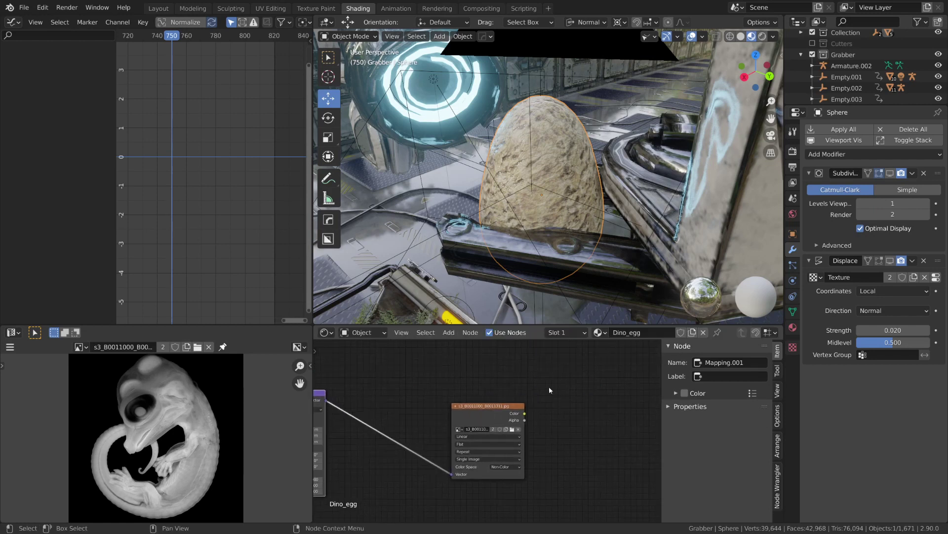
{"action": "middle_click_drag", "start_coordinate": [569, 383], "coordinate": [567, 382]}
Step: Preview the embryo Image Texture directly on the egg and view the egg from the side showing the image
{"action": "left_click", "coordinate": [492, 418]}
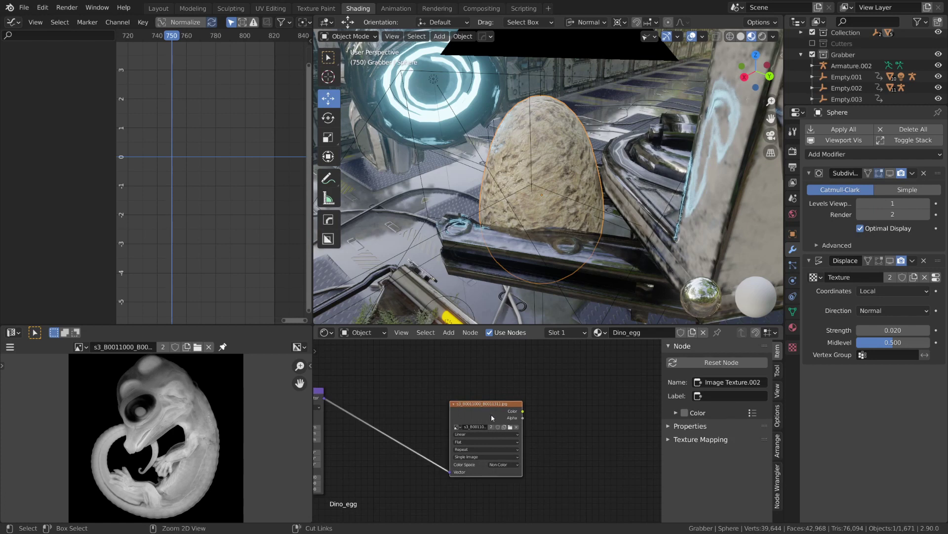
{"action": "left_click", "coordinate": [478, 410], "text": "ctrl+shift"}
{"action": "middle_click_drag", "start_coordinate": [483, 233], "coordinate": [674, 261]}
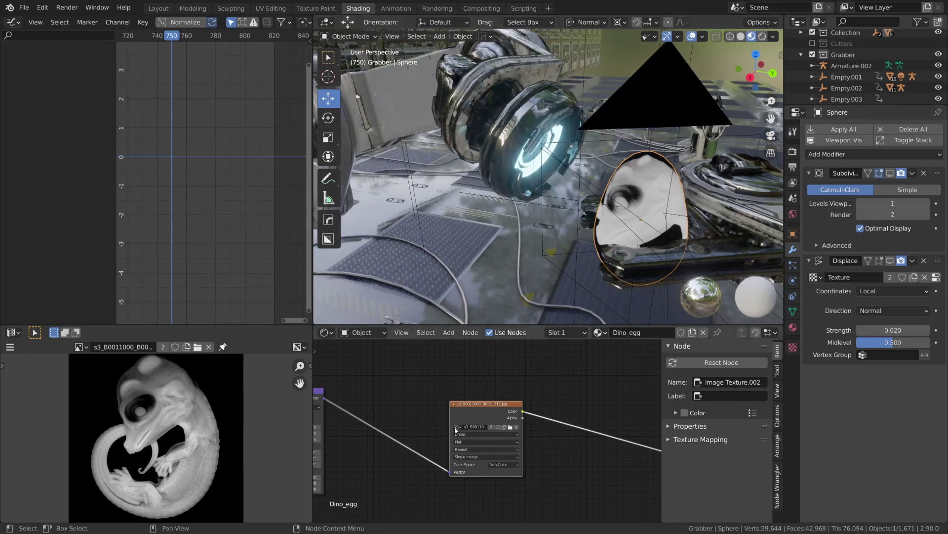
Step: Set the embryo Mapping node's location to -0.7 m on X and 0.4 m on Y
{"action": "middle_click_drag", "start_coordinate": [416, 433], "coordinate": [576, 412]}
{"action": "scroll", "coordinate": [617, 421], "scroll_direction": "up", "scroll_amount": 4}
{"action": "left_click_drag", "start_coordinate": [480, 352], "coordinate": [542, 350]}
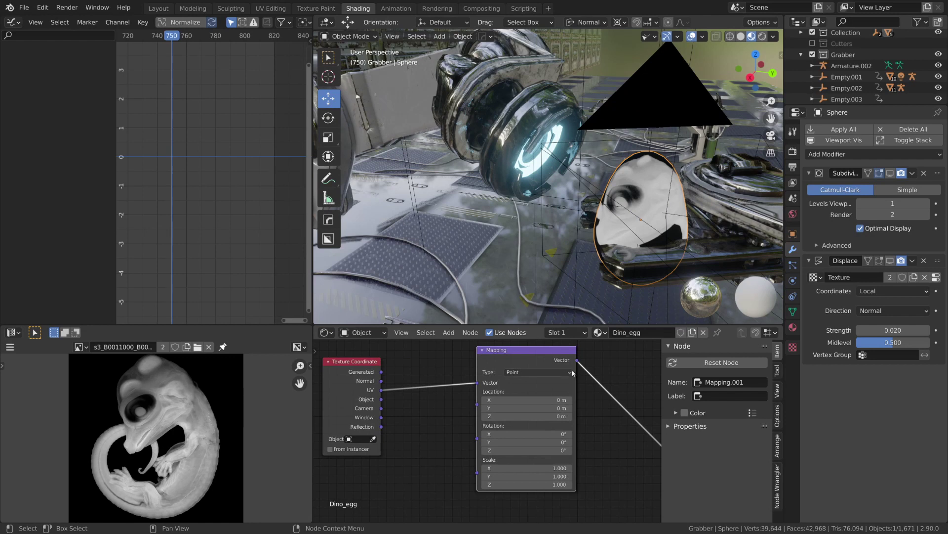
{"action": "middle_click_drag", "start_coordinate": [544, 397], "coordinate": [535, 401]}
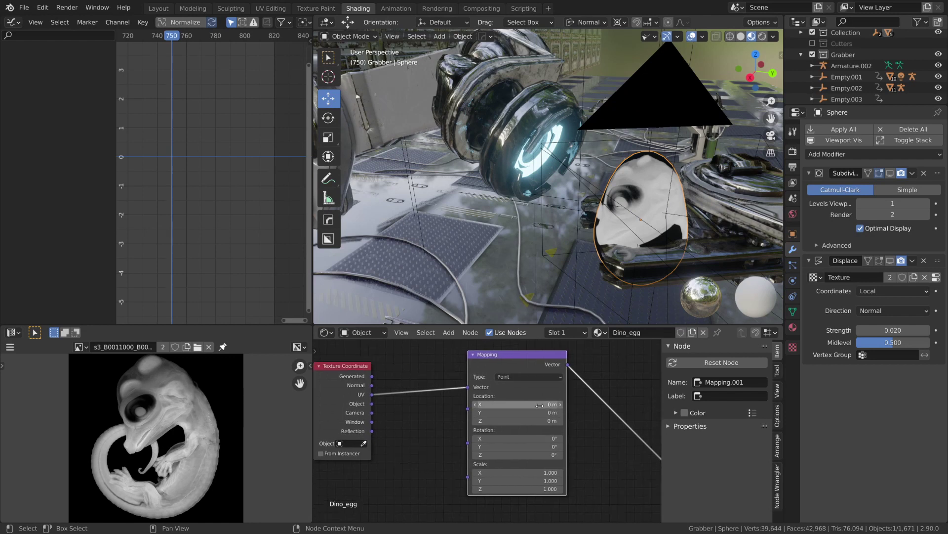
{"action": "left_click", "coordinate": [541, 404]}
{"action": "type", "text": "-0.7"}
{"action": "key", "text": "Return"}
{"action": "left_click", "coordinate": [515, 413]}
{"action": "type", "text": ".4"}
{"action": "key", "text": "Return"}
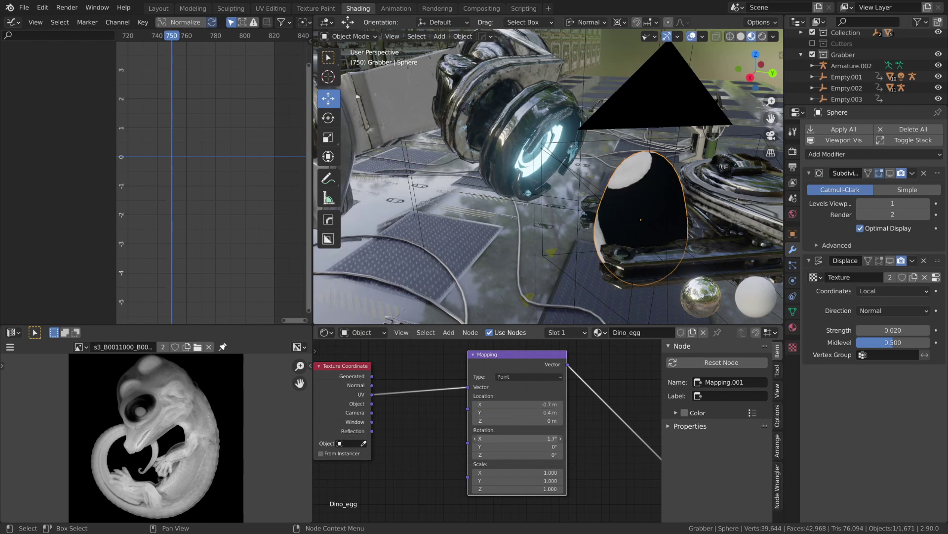
Step: Scale the embryo mapping to 1.8 on all axes and rotate it about 42° on X and about -32° on Z
{"action": "left_click_drag", "start_coordinate": [516, 438], "coordinate": [548, 438]}
{"action": "left_click_drag", "start_coordinate": [515, 472], "coordinate": [515, 489]}
{"action": "type", "text": "1.8"}
{"action": "key", "text": "Return"}
{"action": "left_click_drag", "start_coordinate": [517, 438], "coordinate": [503, 454]}
Step: Set the embryo Image Texture's extension mode to Extend
{"action": "scroll", "coordinate": [490, 376], "scroll_direction": "down", "scroll_amount": 3}
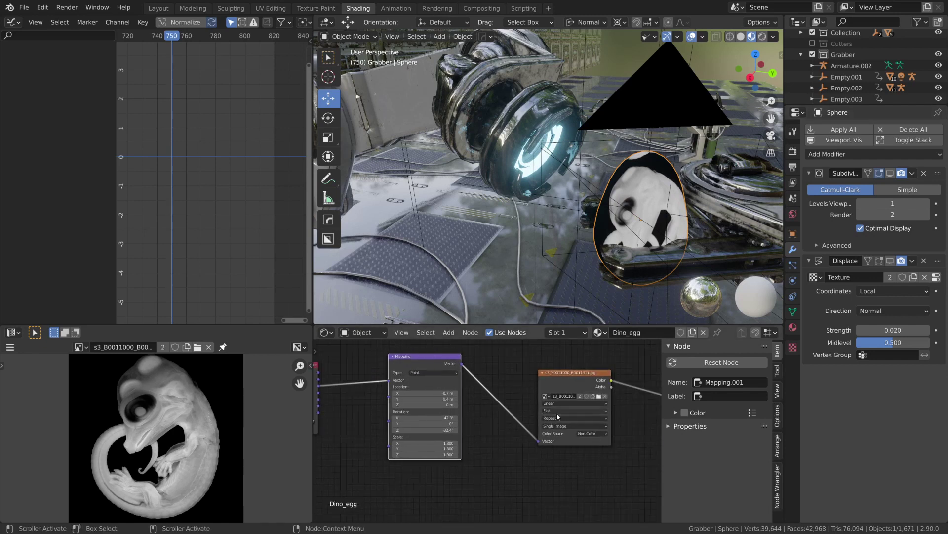
{"action": "middle_click_drag", "start_coordinate": [620, 428], "coordinate": [603, 433]}
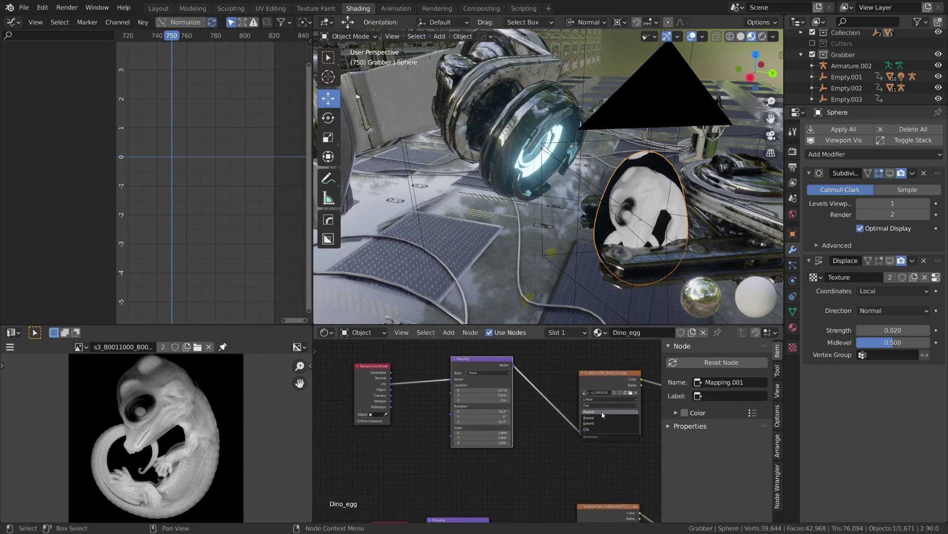
{"action": "left_click", "coordinate": [593, 452]}
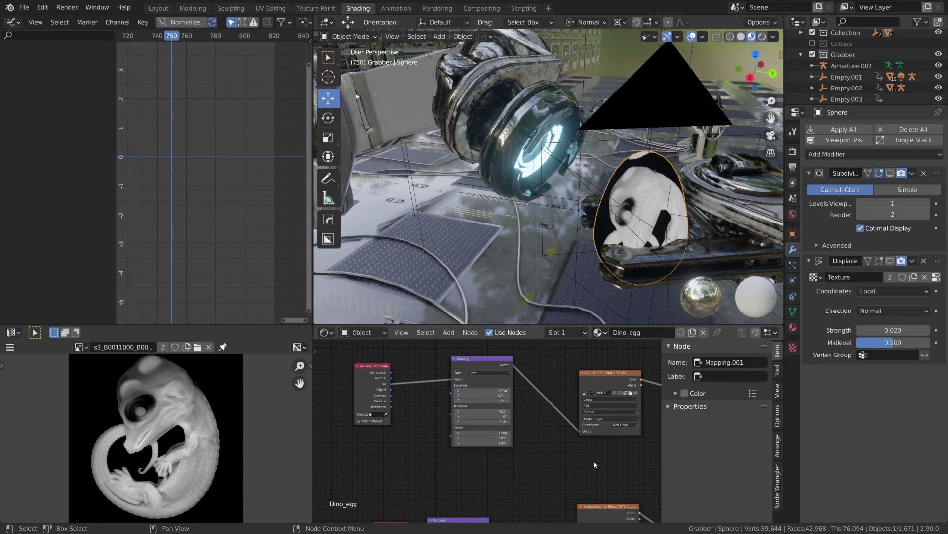
{"action": "left_click", "coordinate": [618, 415]}
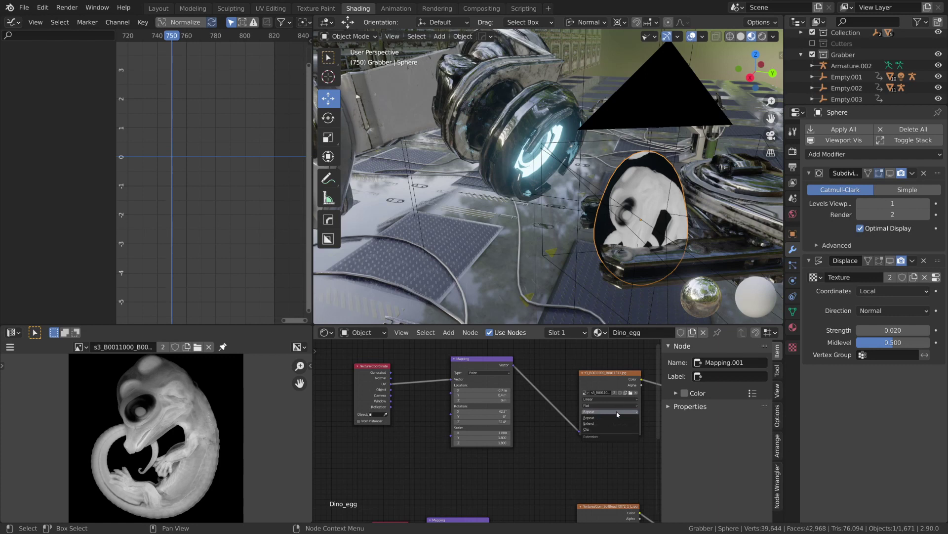
{"action": "left_click", "coordinate": [616, 423]}
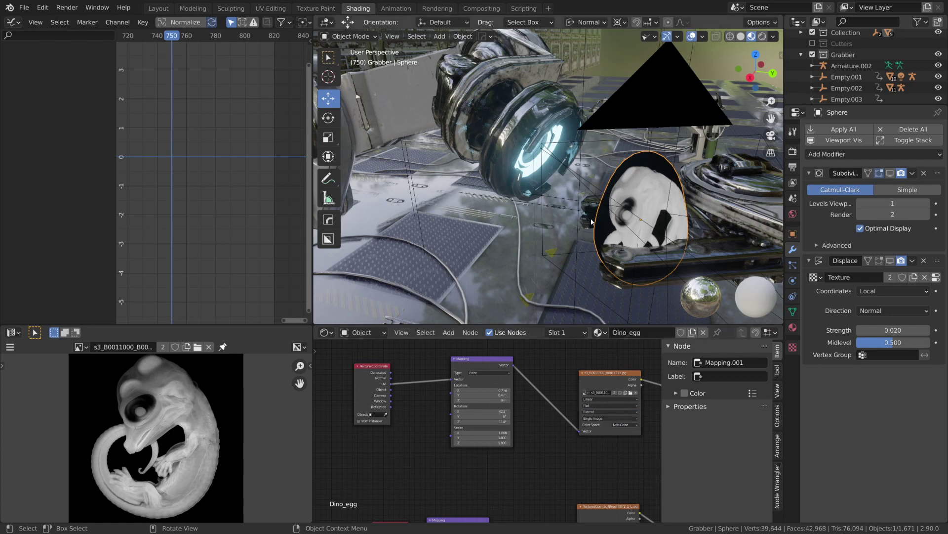
{"action": "mouse_move", "coordinate": [571, 226]}
{"action": "middle_mouse_down"}
{"action": "mouse_move", "coordinate": [626, 240]}
{"action": "mouse_move", "coordinate": [508, 212]}
{"action": "mouse_move", "coordinate": [554, 238]}
{"action": "mouse_move", "coordinate": [566, 286]}
{"action": "mouse_move", "coordinate": [569, 209]}
{"action": "middle_mouse_up"}
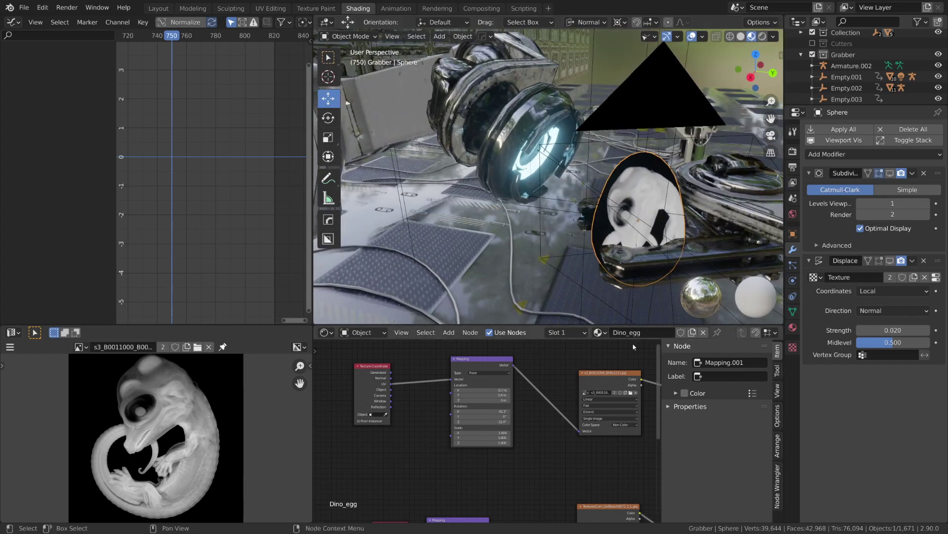
Step: Insert a ColorRamp node on the link leaving the embryo Image Texture
{"action": "middle_click_drag", "start_coordinate": [642, 390], "coordinate": [464, 418]}
{"action": "scroll", "coordinate": [558, 406], "scroll_direction": "down", "scroll_amount": 3}
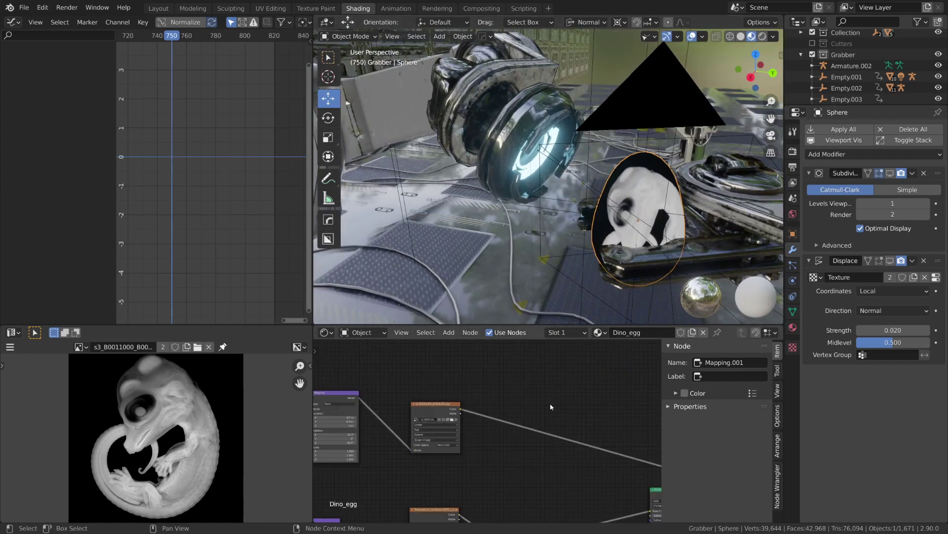
{"action": "key", "text": "shift+a"}
{"action": "left_click", "coordinate": [553, 394]}
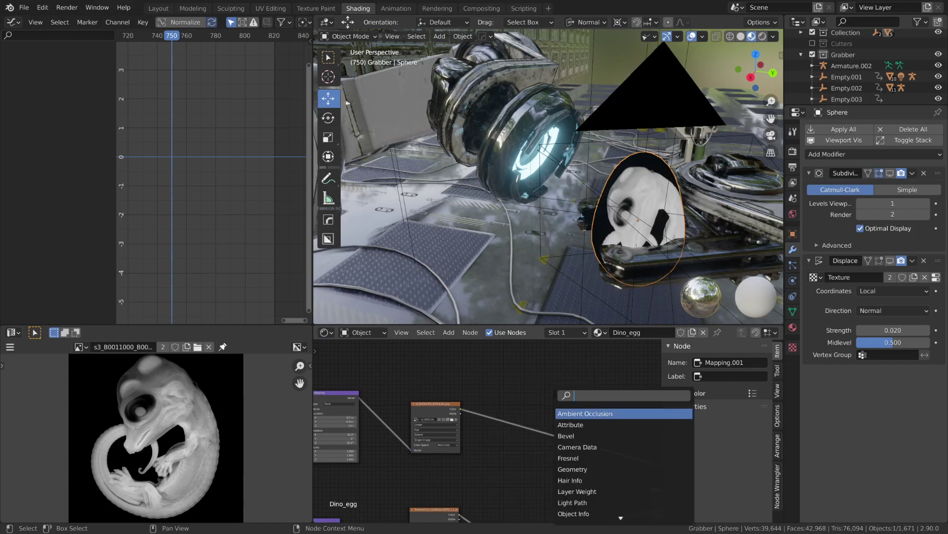
{"action": "type", "text": "col"}
{"action": "key", "text": "Down"}
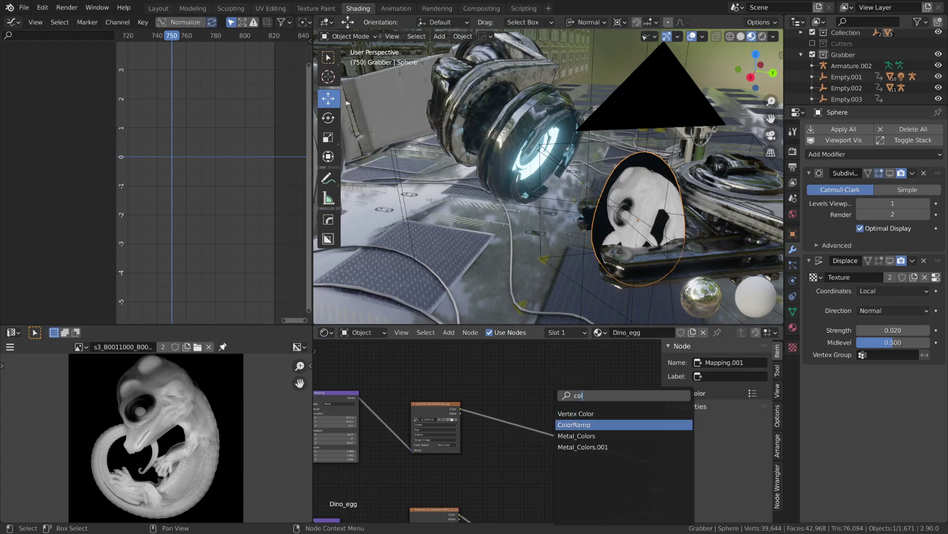
{"action": "key", "text": "Return"}
{"action": "left_click", "coordinate": [547, 406]}
{"action": "middle_click_drag", "start_coordinate": [564, 389], "coordinate": [505, 373]}
Step: Flip the embryo's color ramp and sharpen its contrast, moving the white stop to about 0.28
{"action": "scroll", "coordinate": [491, 400], "scroll_direction": "up", "scroll_amount": 2}
{"action": "scroll", "coordinate": [474, 400], "scroll_direction": "up", "scroll_amount": 4}
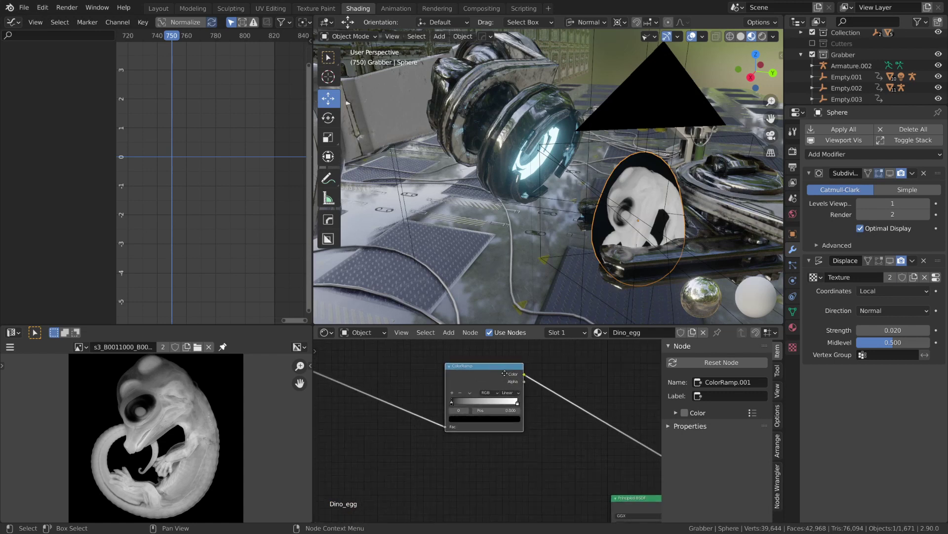
{"action": "left_click", "coordinate": [470, 393]}
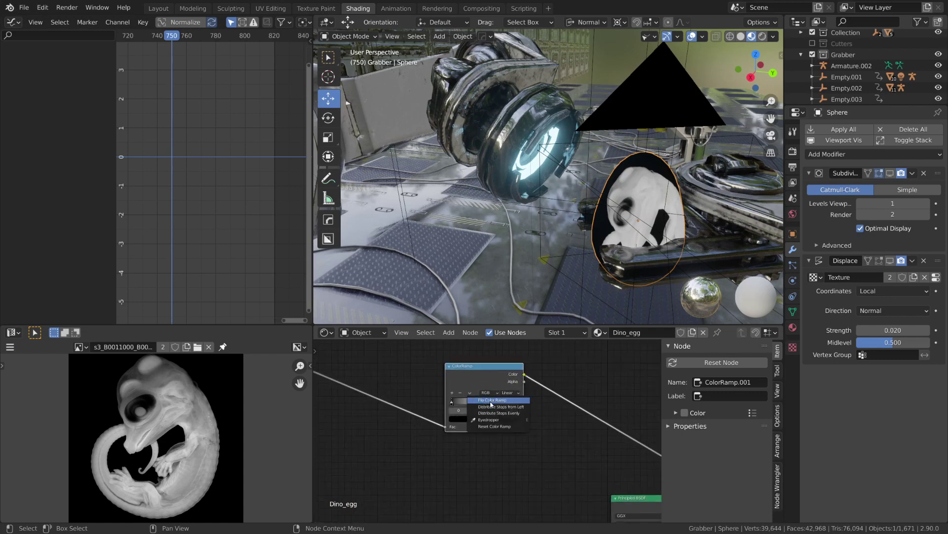
{"action": "left_click", "coordinate": [491, 401]}
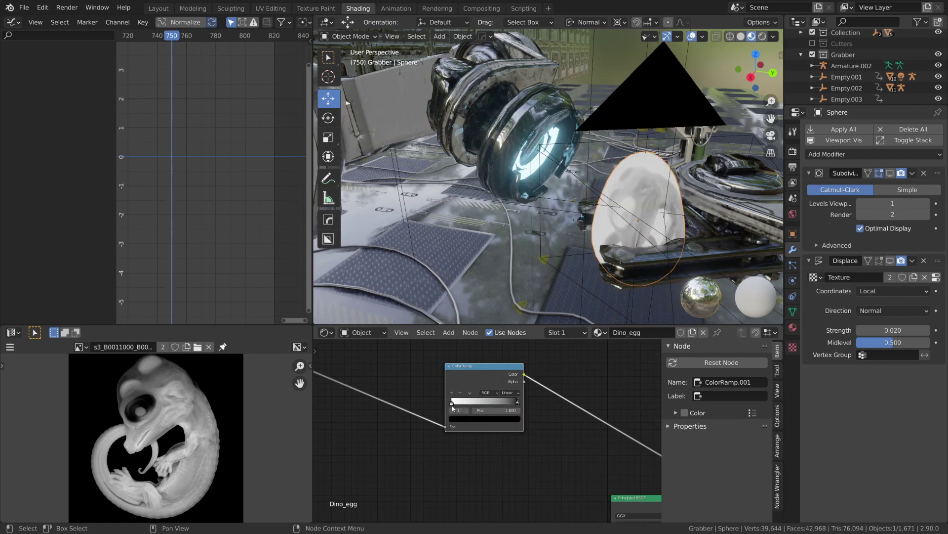
{"action": "left_click_drag", "start_coordinate": [454, 405], "coordinate": [479, 403]}
{"action": "middle_click_drag", "start_coordinate": [494, 292], "coordinate": [487, 277]}
{"action": "left_click", "coordinate": [475, 403]}
{"action": "middle_click_drag", "start_coordinate": [356, 405], "coordinate": [542, 423]}
{"action": "left_click_drag", "start_coordinate": [442, 429], "coordinate": [467, 429]}
Step: Add a Voronoi Texture node above the embryo's ColorRamp node
{"action": "middle_click_drag", "start_coordinate": [642, 425], "coordinate": [326, 419]}
{"action": "scroll", "coordinate": [544, 486], "scroll_direction": "down", "scroll_amount": 6}
{"action": "left_click", "coordinate": [526, 486]}
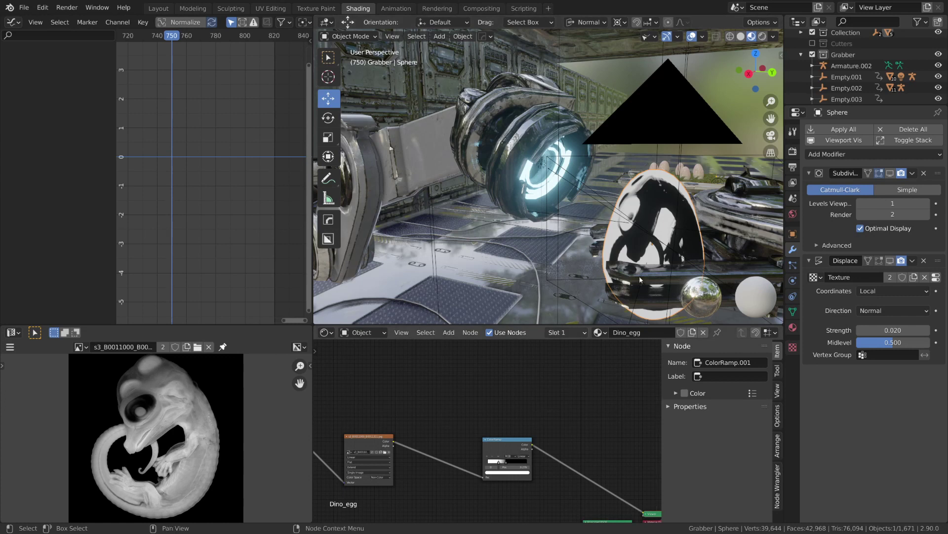
{"action": "key", "text": "shift+a"}
{"action": "left_click", "coordinate": [522, 374]}
{"action": "type", "text": "vo"}
{"action": "key", "text": "Down"}
{"action": "key", "text": "Down"}
{"action": "key", "text": "Down"}
{"action": "key", "text": "Down"}
{"action": "key", "text": "Return"}
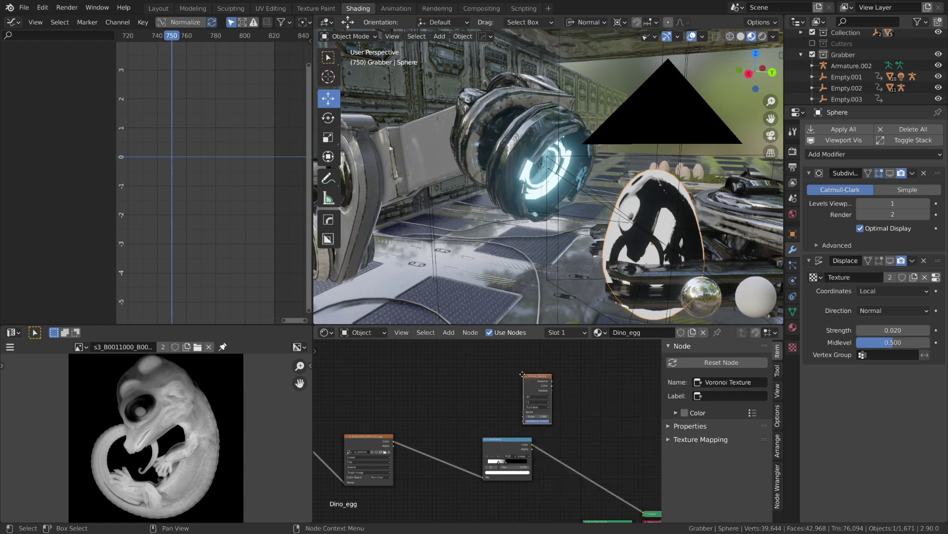
{"action": "left_click", "coordinate": [505, 369]}
{"action": "scroll", "coordinate": [505, 369], "scroll_direction": "up", "scroll_amount": 8}
Step: Insert a MixRGB node on the link leaving the embryo's ColorRamp
{"action": "middle_click_drag", "start_coordinate": [593, 396], "coordinate": [556, 424]}
{"action": "key", "text": "shift+a"}
{"action": "left_click", "coordinate": [559, 396]}
{"action": "type", "text": "mi"}
{"action": "key", "text": "Down"}
{"action": "key", "text": "Down"}
{"action": "key", "text": "Return"}
{"action": "left_click", "coordinate": [555, 395]}
{"action": "middle_click_drag", "start_coordinate": [567, 407], "coordinate": [478, 387]}
Step: Connect the Voronoi Texture's Distance output to a color input of the Mix node
{"action": "scroll", "coordinate": [478, 387], "scroll_direction": "down", "scroll_amount": 3}
{"action": "mouse_move", "coordinate": [478, 387]}
{"action": "left_mouse_down"}
{"action": "mouse_move", "coordinate": [504, 451]}
{"action": "mouse_move", "coordinate": [511, 444]}
{"action": "left_mouse_up"}
{"action": "left_click_drag", "start_coordinate": [447, 353], "coordinate": [496, 486]}
Step: Set the Voronoi Texture's scale to 10
{"action": "middle_click_drag", "start_coordinate": [421, 413], "coordinate": [491, 425]}
{"action": "scroll", "coordinate": [491, 424], "scroll_direction": "up", "scroll_amount": 2}
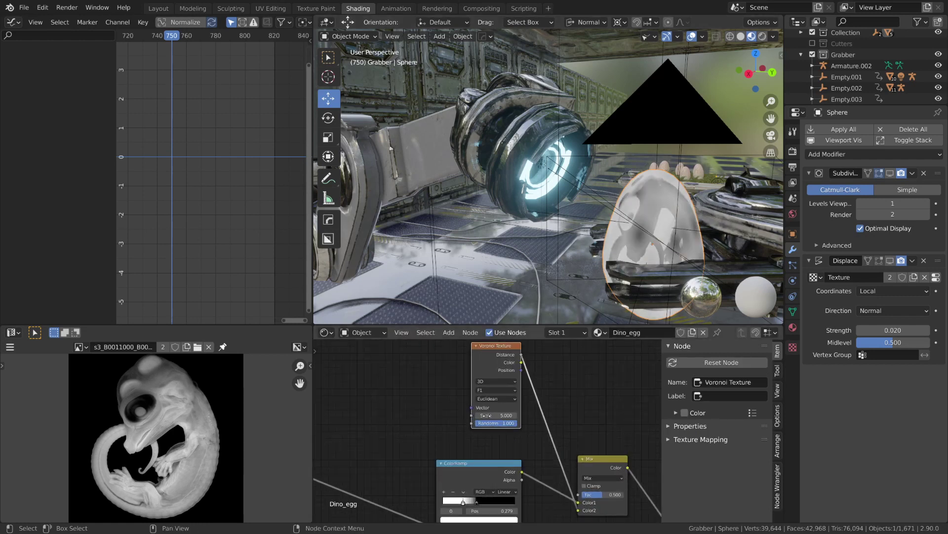
{"action": "left_click", "coordinate": [487, 415]}
{"action": "key", "text": "Return"}
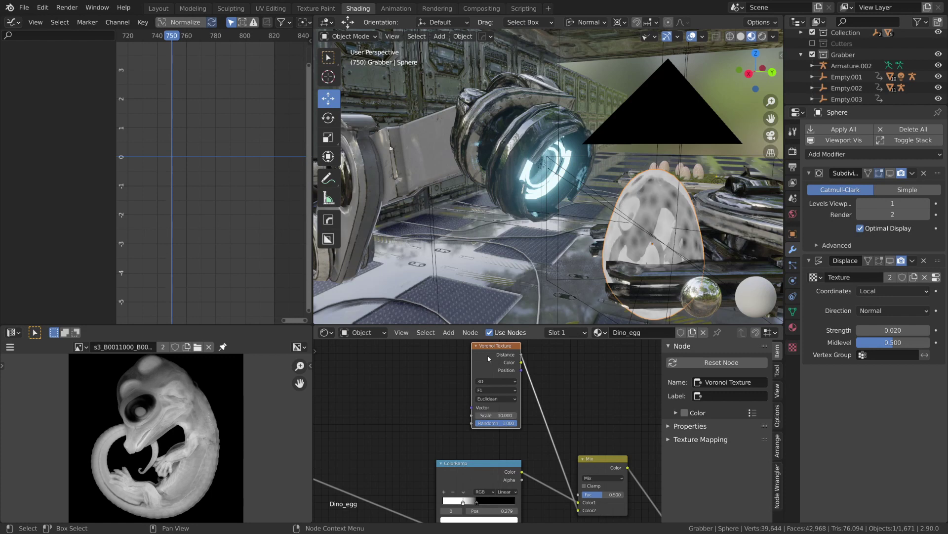
Step: Add Texture Coordinate and Mapping nodes to the Voronoi Texture and move them apart to leave room between them
{"action": "key", "text": "ctrl+t"}
{"action": "middle_click_drag", "start_coordinate": [489, 359], "coordinate": [618, 379]}
{"action": "left_click_drag", "start_coordinate": [395, 375], "coordinate": [436, 354]}
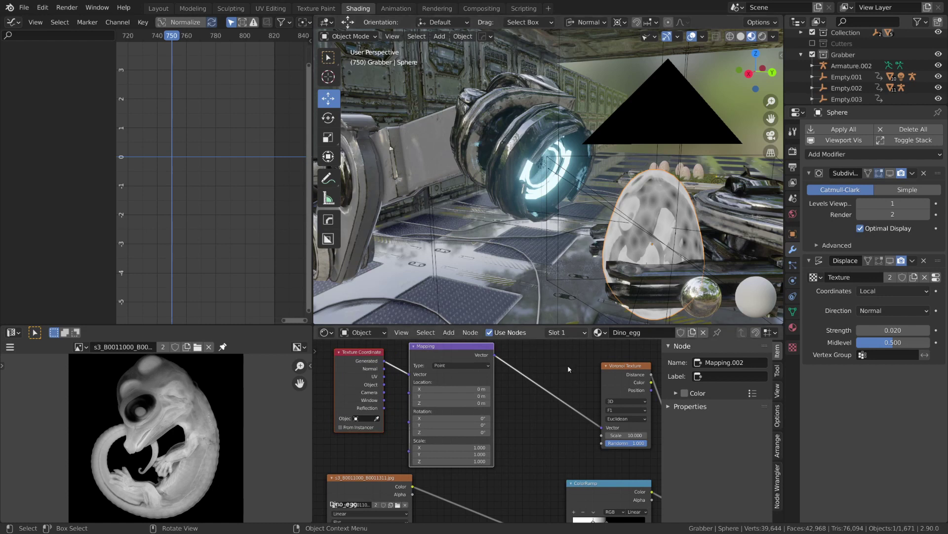
{"action": "middle_click_drag", "start_coordinate": [341, 353], "coordinate": [411, 375]}
{"action": "left_click", "coordinate": [411, 374]}
{"action": "key", "text": "h"}
{"action": "left_click_drag", "start_coordinate": [411, 374], "coordinate": [321, 382]}
{"action": "left_click", "coordinate": [317, 379]}
Step: Insert a Noise Texture between the Voronoi's Texture Coordinate and Mapping nodes and set its scale to 10
{"action": "left_click", "coordinate": [438, 361]}
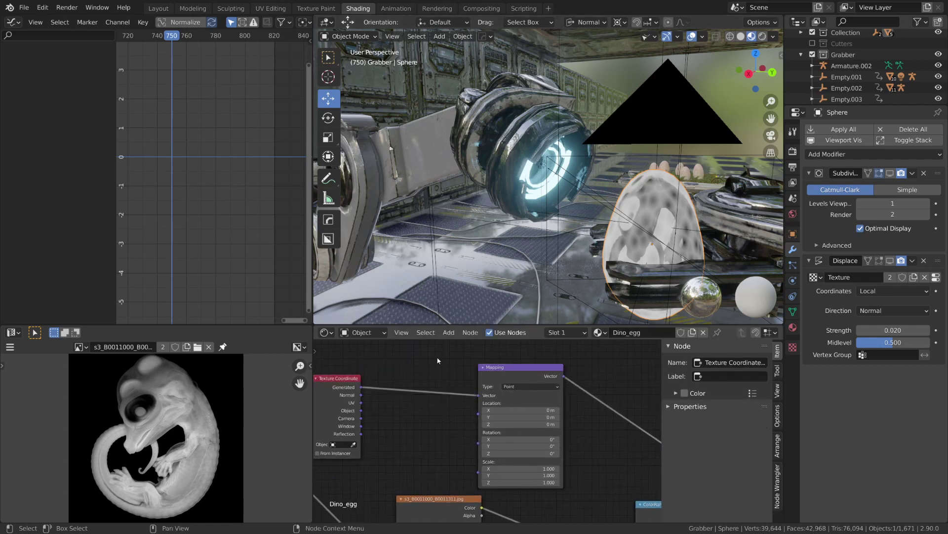
{"action": "key", "text": "shift+a"}
{"action": "left_click", "coordinate": [438, 357]}
{"action": "type", "text": "noi"}
{"action": "key", "text": "Return"}
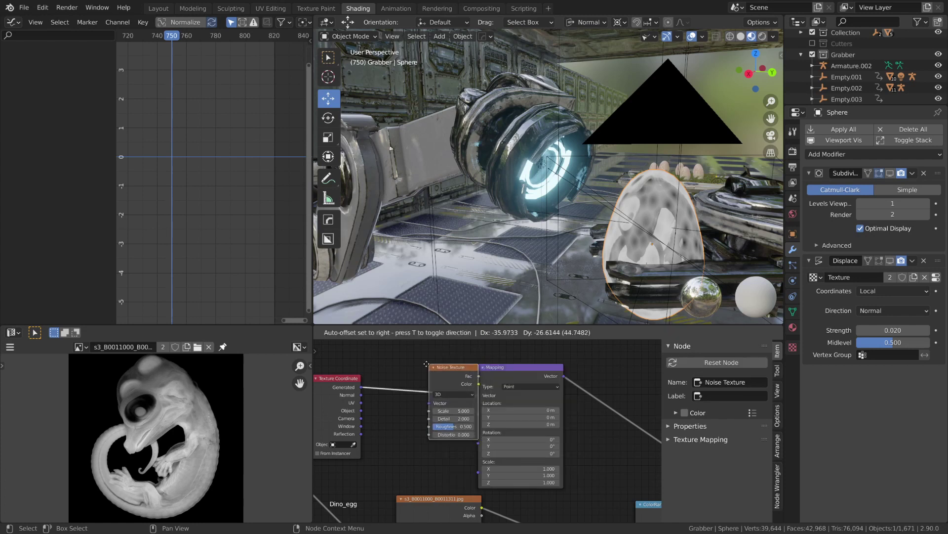
{"action": "left_click", "coordinate": [400, 397]}
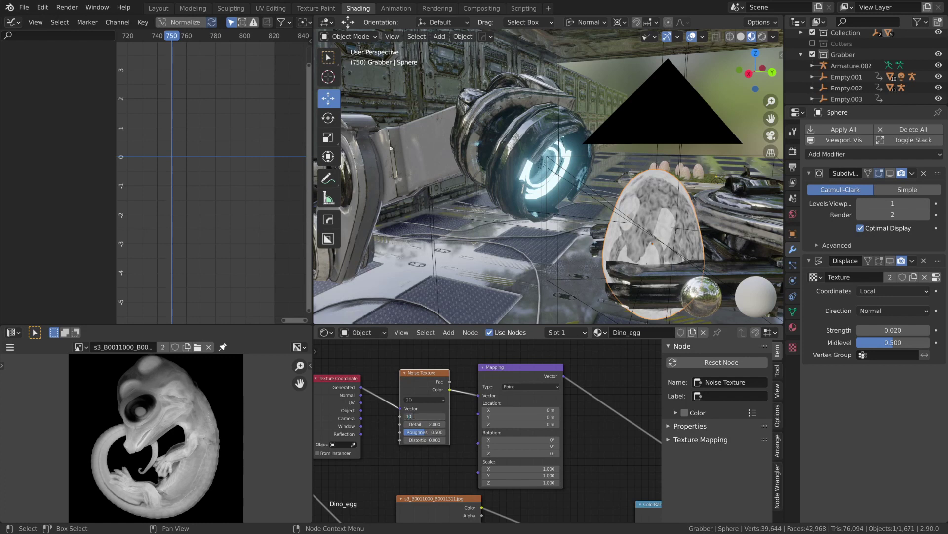
{"action": "type", "text": "10"}
{"action": "key", "text": "Return"}
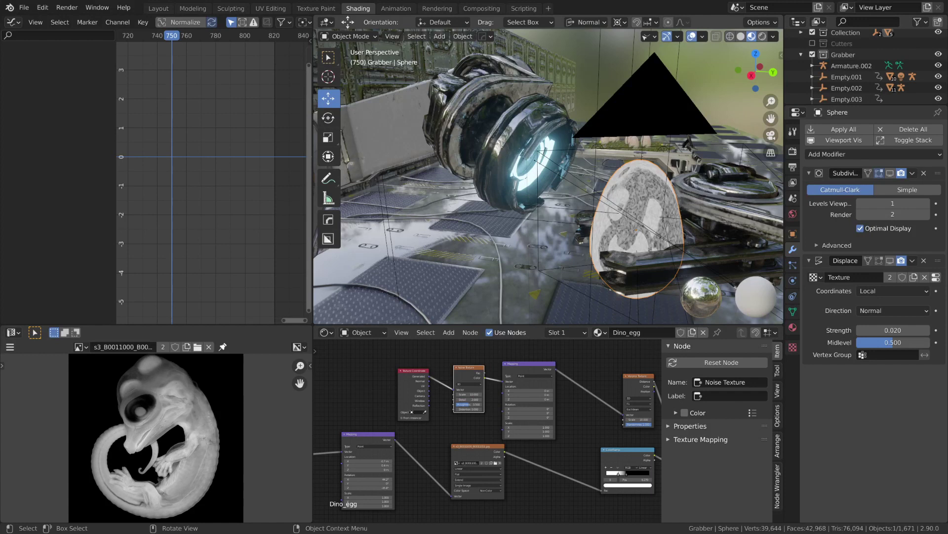
Step: Move the embryo's Texture Coordinate and Mapping nodes away from its Image Texture to open up space
{"action": "scroll", "coordinate": [332, 435], "scroll_direction": "down", "scroll_amount": 2}
{"action": "middle_click_drag", "start_coordinate": [332, 434], "coordinate": [378, 424]}
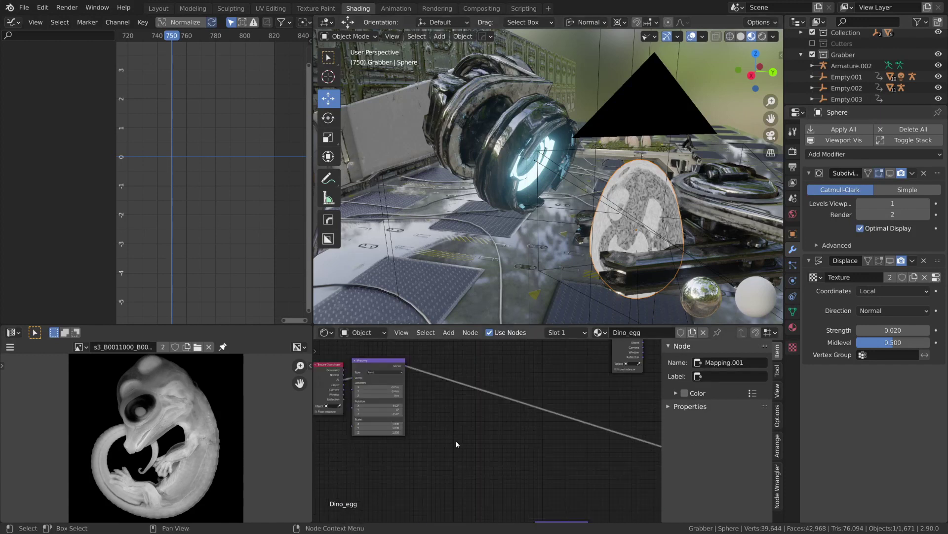
Step: Add a Noise Texture node below the embryo's Mapping node
{"action": "key", "text": "shift+a"}
{"action": "left_click", "coordinate": [431, 413]}
{"action": "type", "text": "noi"}
{"action": "key", "text": "Return"}
{"action": "left_click", "coordinate": [441, 446]}
Step: Insert two Vector Math nodes set to Add, in series, between the embryo's Mapping node and its Image Texture
{"action": "middle_click_drag", "start_coordinate": [442, 447], "coordinate": [453, 427]}
{"action": "key", "text": "shift+a"}
{"action": "left_click", "coordinate": [522, 399]}
{"action": "type", "text": "vec"}
{"action": "key", "text": "Down"}
{"action": "key", "text": "Down"}
{"action": "key", "text": "Down"}
{"action": "key", "text": "Down"}
{"action": "key", "text": "Return"}
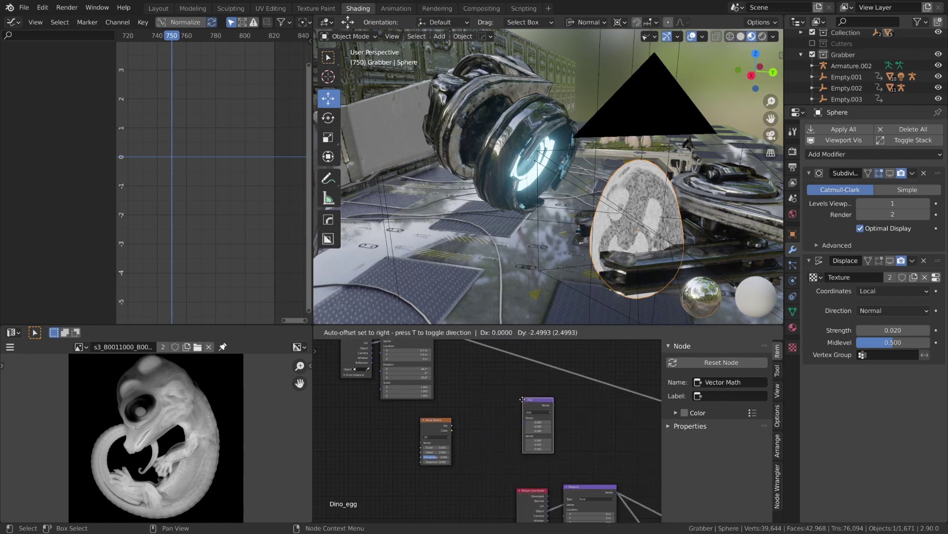
{"action": "left_click", "coordinate": [571, 373]}
{"action": "key", "text": "shift+d"}
{"action": "left_click", "coordinate": [524, 367]}
{"action": "middle_click_drag", "start_coordinate": [530, 371], "coordinate": [525, 367]}
{"action": "left_click", "coordinate": [575, 376]}
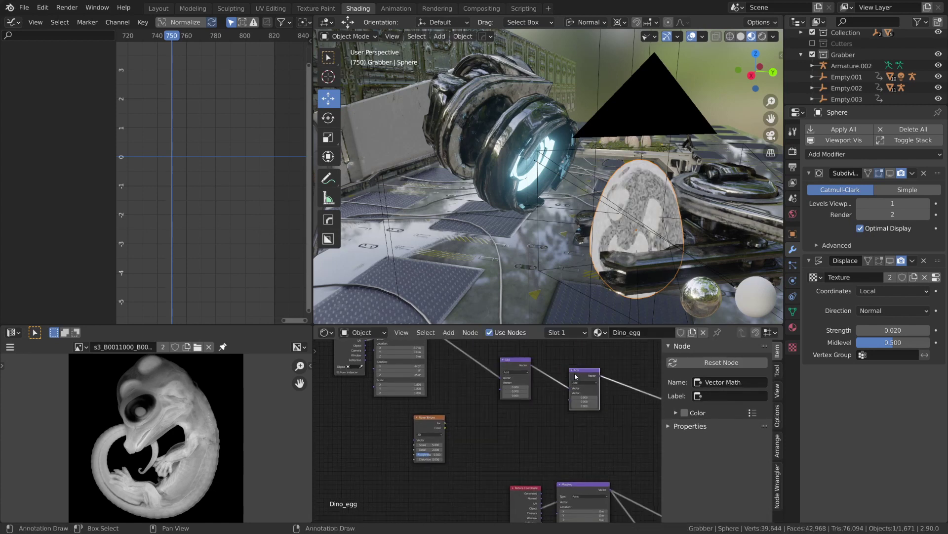
Step: Duplicate the Vector Math node, place it below the two Add nodes, and set its operation to Scale
{"action": "key", "text": "shift+d"}
{"action": "left_click", "coordinate": [530, 417]}
{"action": "left_click", "coordinate": [531, 425]}
{"action": "left_click", "coordinate": [531, 482]}
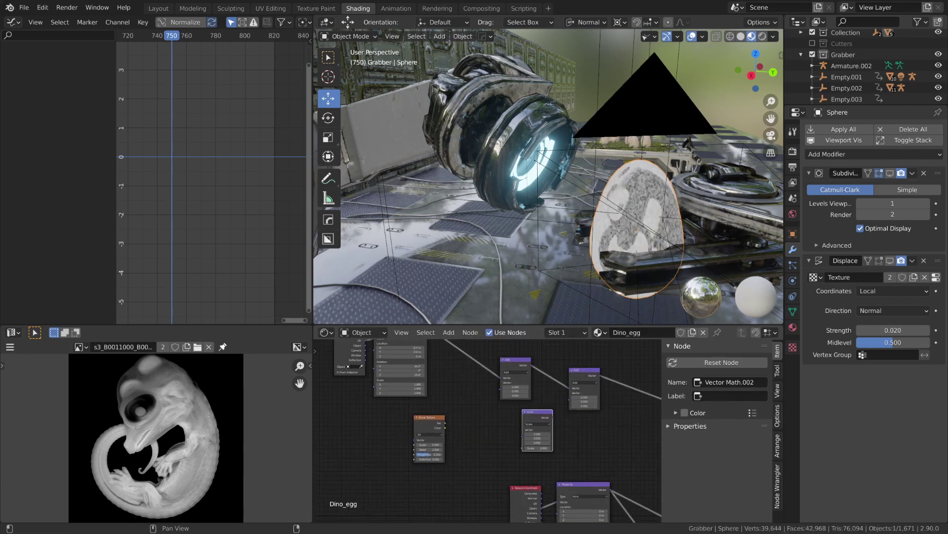
Step: Duplicate the Scale node beside the new Noise Texture, move the noise node aside, and set its scale to 100
{"action": "middle_click_drag", "start_coordinate": [532, 416], "coordinate": [540, 417]}
{"action": "key", "text": "shift+d"}
{"action": "left_click", "coordinate": [484, 398]}
{"action": "left_click_drag", "start_coordinate": [433, 425], "coordinate": [410, 423]}
{"action": "left_click", "coordinate": [479, 460]}
{"action": "middle_click_drag", "start_coordinate": [481, 465], "coordinate": [483, 452]}
Step: Add a Combine XYZ node and link its output to the Vector input of the second Scale node
{"action": "right_click", "coordinate": [467, 419]}
{"action": "key", "text": "shift+a"}
{"action": "left_click", "coordinate": [408, 399]}
{"action": "type", "text": "com"}
{"action": "left_click", "coordinate": [444, 440]}
{"action": "left_click", "coordinate": [472, 478]}
{"action": "left_click_drag", "start_coordinate": [476, 445], "coordinate": [532, 424]}
Step: Add a Value node and link it to the Scale inputs of both Scale nodes
{"action": "key", "text": "shift+a"}
{"action": "left_click", "coordinate": [516, 398]}
{"action": "type", "text": "val"}
{"action": "left_click", "coordinate": [570, 415]}
{"action": "left_click", "coordinate": [413, 420]}
{"action": "left_click_drag", "start_coordinate": [379, 419], "coordinate": [532, 423]}
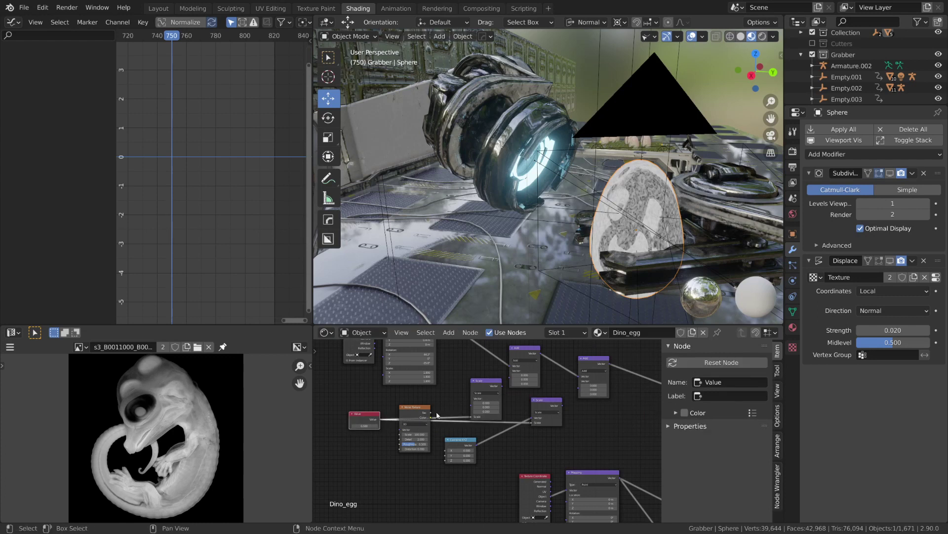
Step: Link the noise Color to the first Scale node's vector and feed each Scale node into its own Add node
{"action": "left_click_drag", "start_coordinate": [437, 415], "coordinate": [472, 406]}
{"action": "scroll", "coordinate": [548, 409], "scroll_direction": "down", "scroll_amount": 2}
{"action": "middle_click_drag", "start_coordinate": [555, 407], "coordinate": [500, 426]}
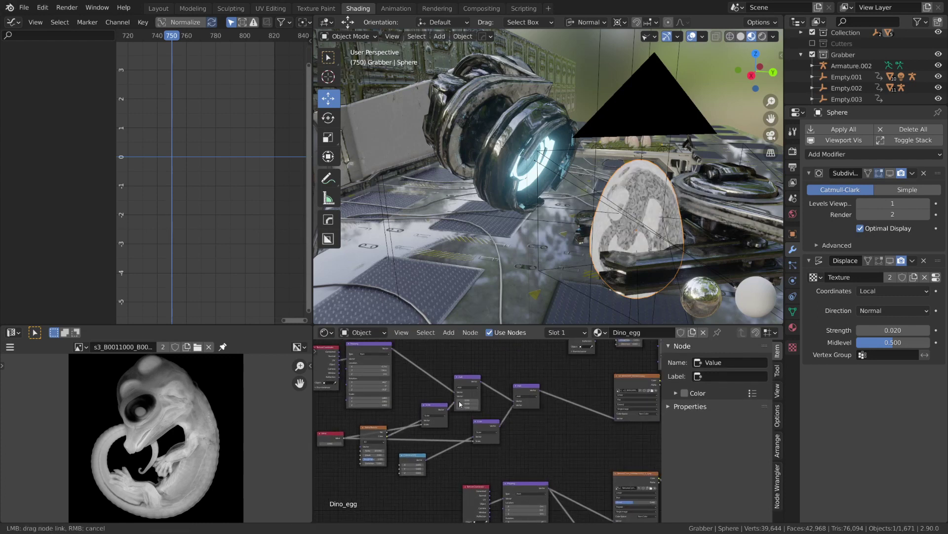
{"action": "left_click_drag", "start_coordinate": [459, 401], "coordinate": [455, 396]}
Step: Set the Value node to 0.1 and move the Noise Texture down below it
{"action": "scroll", "coordinate": [331, 439], "scroll_direction": "up", "scroll_amount": 6}
{"action": "middle_click_drag", "start_coordinate": [331, 439], "coordinate": [373, 393]}
{"action": "left_click", "coordinate": [373, 402]}
{"action": "type", "text": ".1"}
{"action": "key", "text": "Return"}
{"action": "left_click_drag", "start_coordinate": [447, 371], "coordinate": [429, 411]}
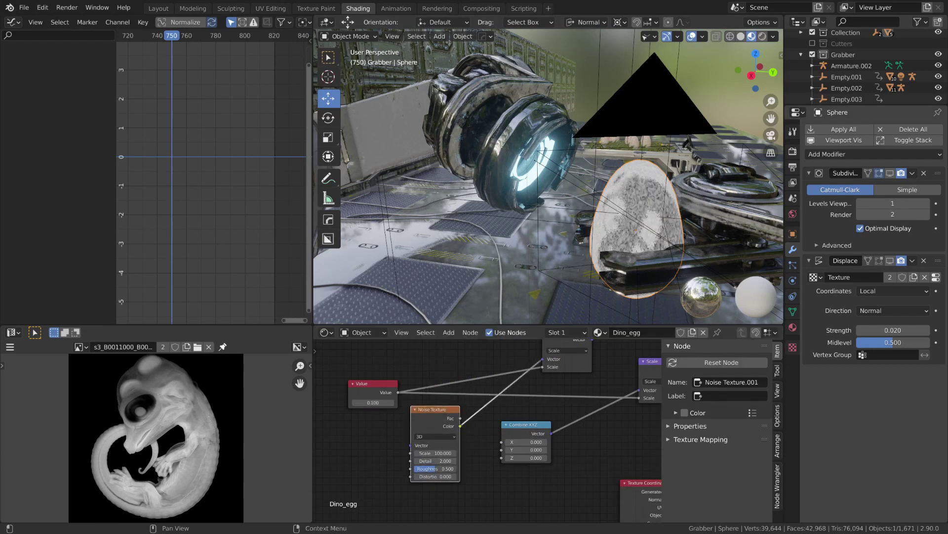
Step: Set the X, Y and Z values of the Combine XYZ node to -0.5
{"action": "scroll", "coordinate": [492, 458], "scroll_direction": "down", "scroll_amount": 3}
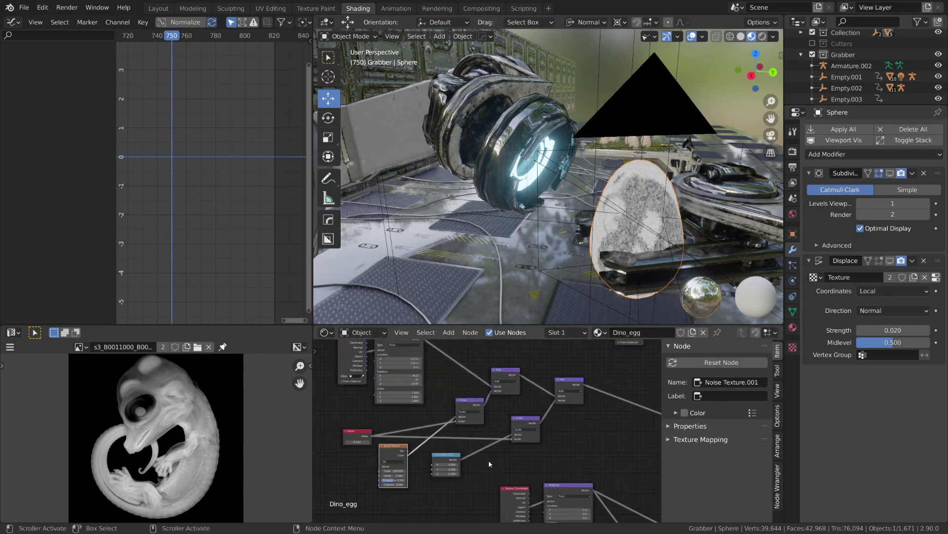
{"action": "middle_click_drag", "start_coordinate": [490, 459], "coordinate": [565, 353]}
{"action": "scroll", "coordinate": [565, 352], "scroll_direction": "up", "scroll_amount": 1}
{"action": "left_click_drag", "start_coordinate": [512, 364], "coordinate": [512, 376]}
{"action": "type", "text": "-.5"}
{"action": "key", "text": "Return"}
Step: Shift the embryo's distortion nodes away from the shader and move the embryo Image Texture back beside them
{"action": "scroll", "coordinate": [481, 411], "scroll_direction": "down", "scroll_amount": 4}
{"action": "left_click_drag", "start_coordinate": [395, 346], "coordinate": [538, 435]}
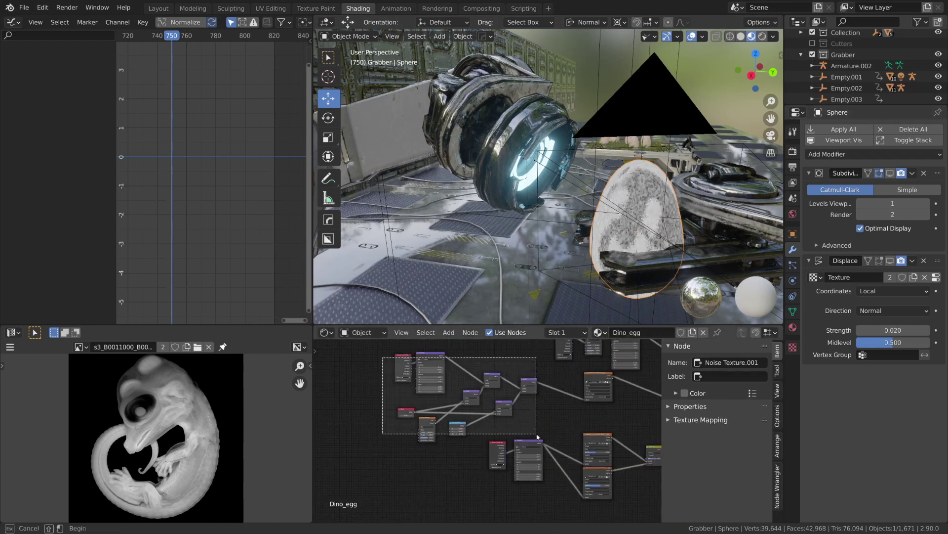
{"action": "key", "text": "g"}
{"action": "left_click", "coordinate": [448, 441]}
{"action": "left_click_drag", "start_coordinate": [604, 373], "coordinate": [488, 379]}
{"action": "middle_click_drag", "start_coordinate": [502, 392], "coordinate": [473, 364]}
Step: Move the Voronoi branch, ColorRamp and Mix nodes closer to the embryo Image Texture
{"action": "scroll", "coordinate": [566, 411], "scroll_direction": "down", "scroll_amount": 4}
{"action": "left_click_drag", "start_coordinate": [463, 385], "coordinate": [475, 424]}
{"action": "middle_click_drag", "start_coordinate": [529, 381], "coordinate": [540, 438]}
{"action": "left_click_drag", "start_coordinate": [508, 370], "coordinate": [623, 430]}
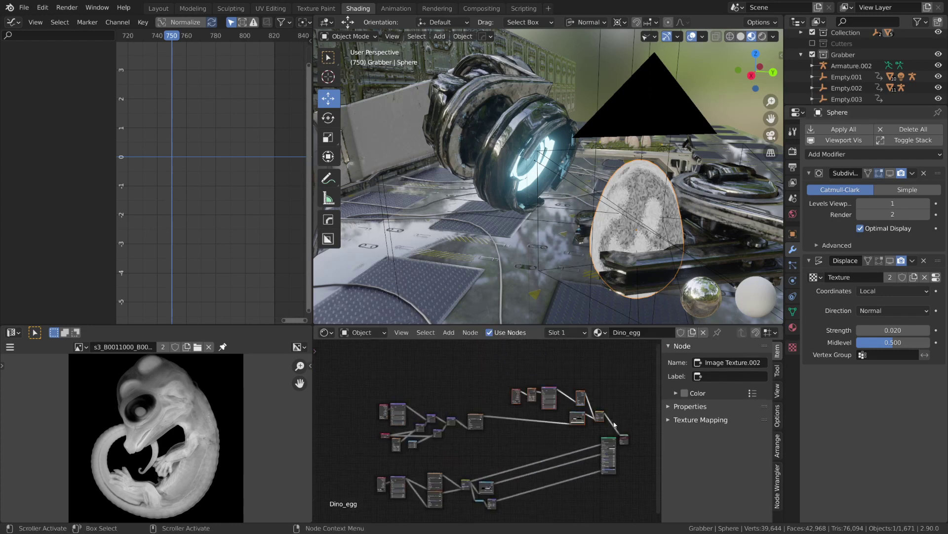
{"action": "left_click_drag", "start_coordinate": [579, 404], "coordinate": [501, 391]}
{"action": "scroll", "coordinate": [543, 411], "scroll_direction": "down", "scroll_amount": 3}
{"action": "scroll", "coordinate": [539, 399], "scroll_direction": "down", "scroll_amount": 1}
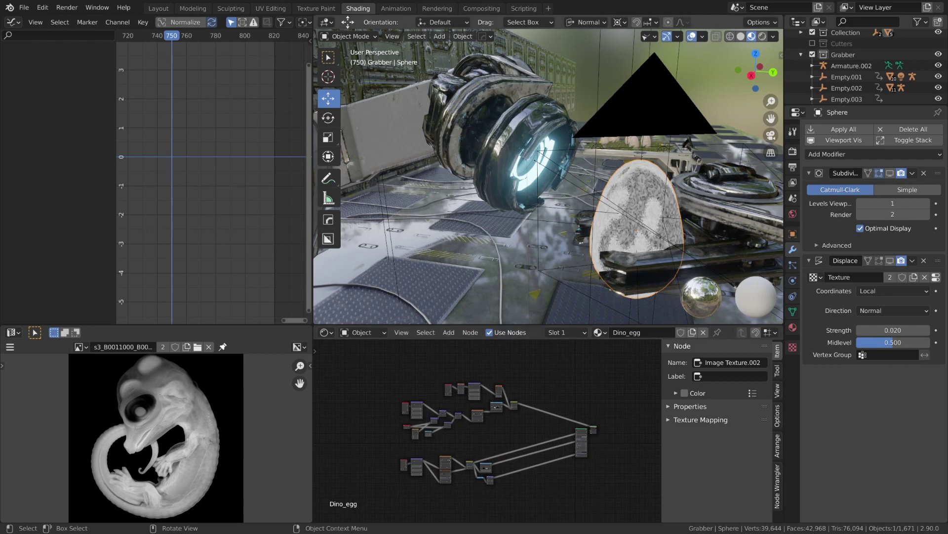
Step: Link the embryo and Voronoi Mix node's Color output to the Principled BSDF's Subsurface input
{"action": "middle_click_drag", "start_coordinate": [620, 237], "coordinate": [573, 267]}
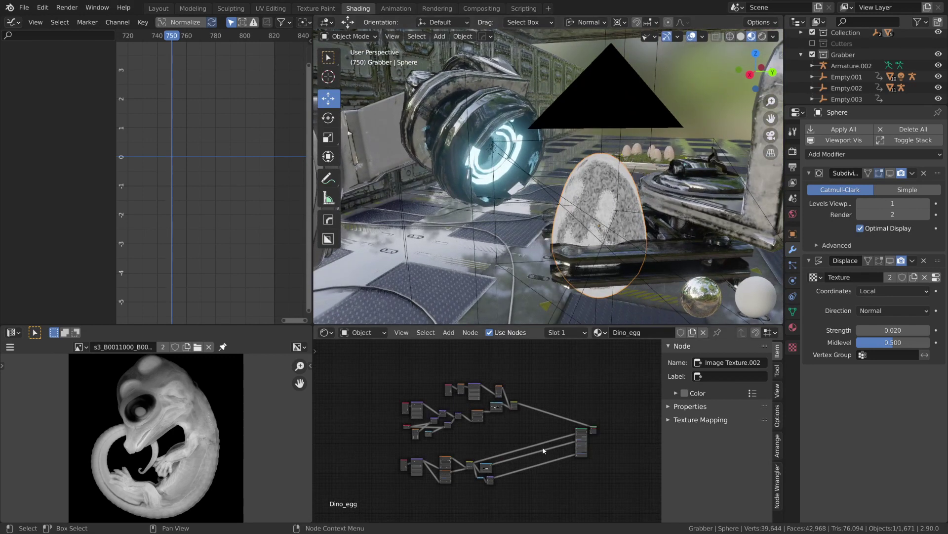
{"action": "scroll", "coordinate": [553, 439], "scroll_direction": "up", "scroll_amount": 4}
{"action": "middle_click_drag", "start_coordinate": [548, 433], "coordinate": [500, 519]}
{"action": "scroll", "coordinate": [438, 382], "scroll_direction": "up", "scroll_amount": 5}
{"action": "middle_click_drag", "start_coordinate": [495, 440], "coordinate": [434, 401]}
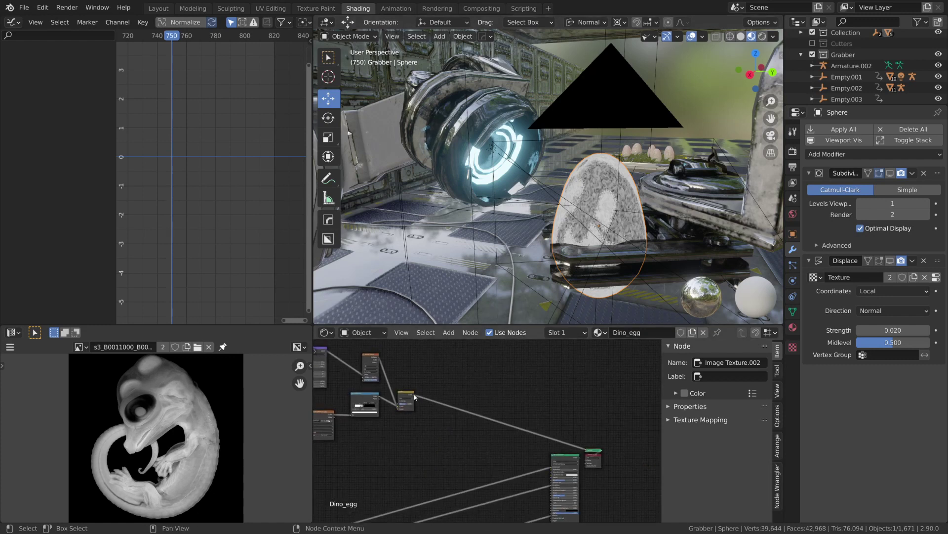
{"action": "left_click_drag", "start_coordinate": [414, 397], "coordinate": [427, 401]}
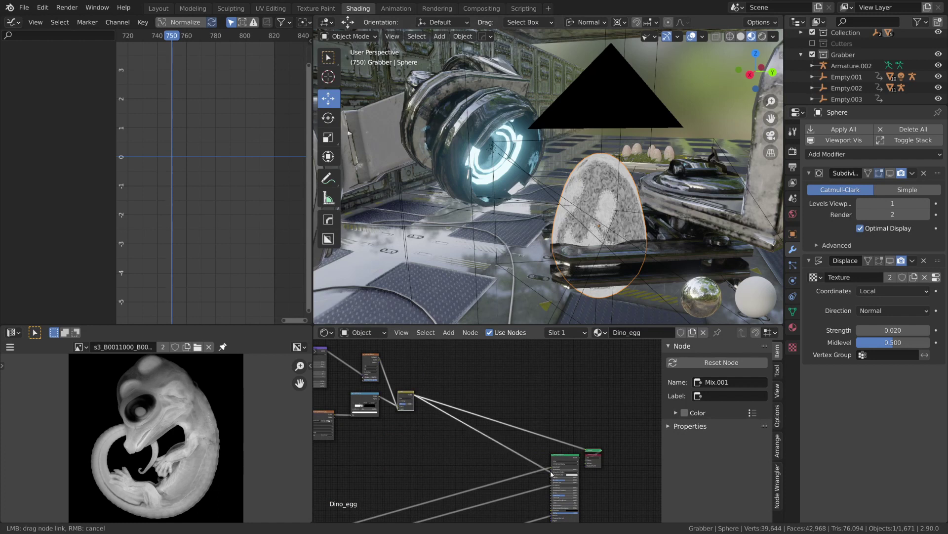
{"action": "left_click_drag", "start_coordinate": [551, 469], "coordinate": [551, 470]}
Step: Open the Subsurface Color of the Principled BSDF
{"action": "scroll", "coordinate": [548, 462], "scroll_direction": "up", "scroll_amount": 5}
{"action": "middle_click_drag", "start_coordinate": [553, 449], "coordinate": [522, 345]}
{"action": "scroll", "coordinate": [548, 377], "scroll_direction": "up", "scroll_amount": 5}
{"action": "middle_click_drag", "start_coordinate": [552, 396], "coordinate": [496, 433]}
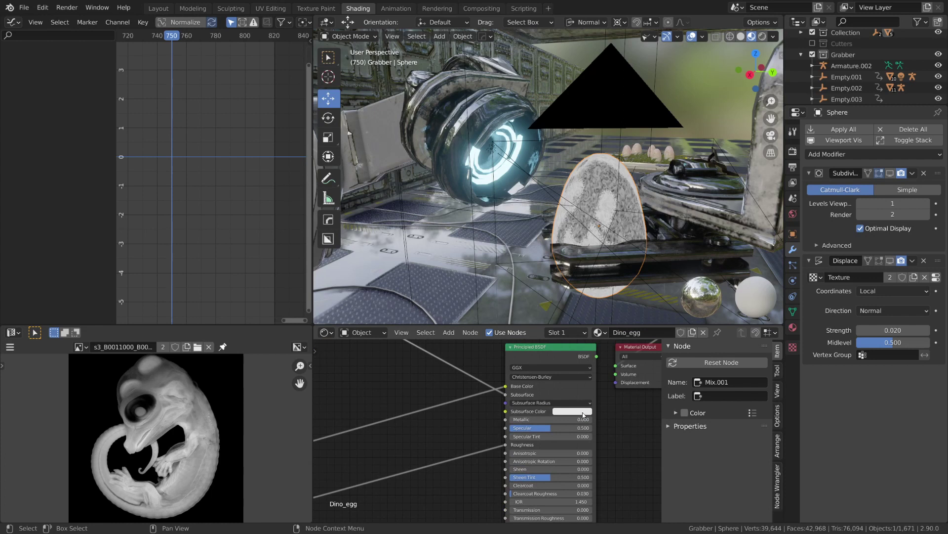
{"action": "left_click", "coordinate": [583, 413]}
{"action": "scroll", "coordinate": [393, 390], "scroll_direction": "down", "scroll_amount": 4}
{"action": "middle_click_drag", "start_coordinate": [404, 409], "coordinate": [513, 443]}
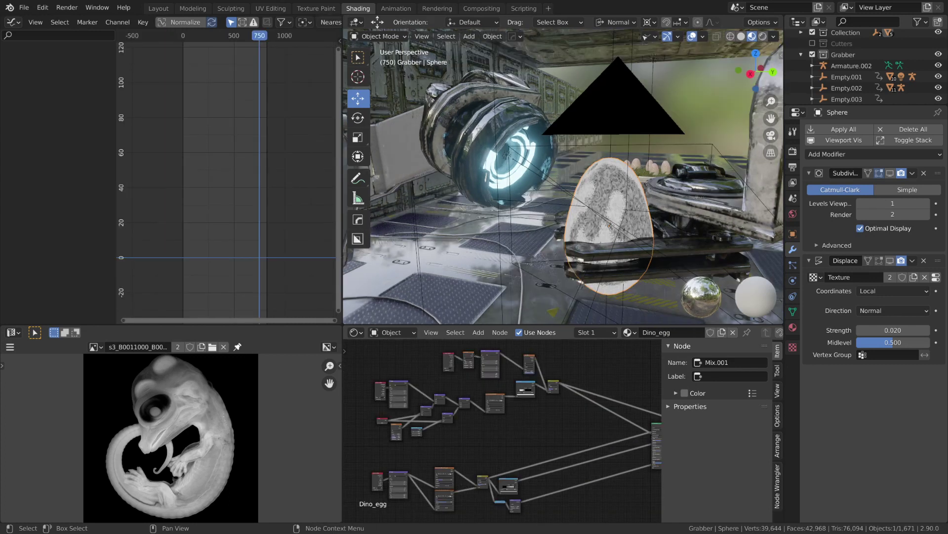
Step: Keyframe the rotation of the embryo's Mapping node at frame 750 and select that node
{"action": "middle_click_drag", "start_coordinate": [533, 424], "coordinate": [556, 441]}
{"action": "scroll", "coordinate": [582, 341], "scroll_direction": "up", "scroll_amount": 2}
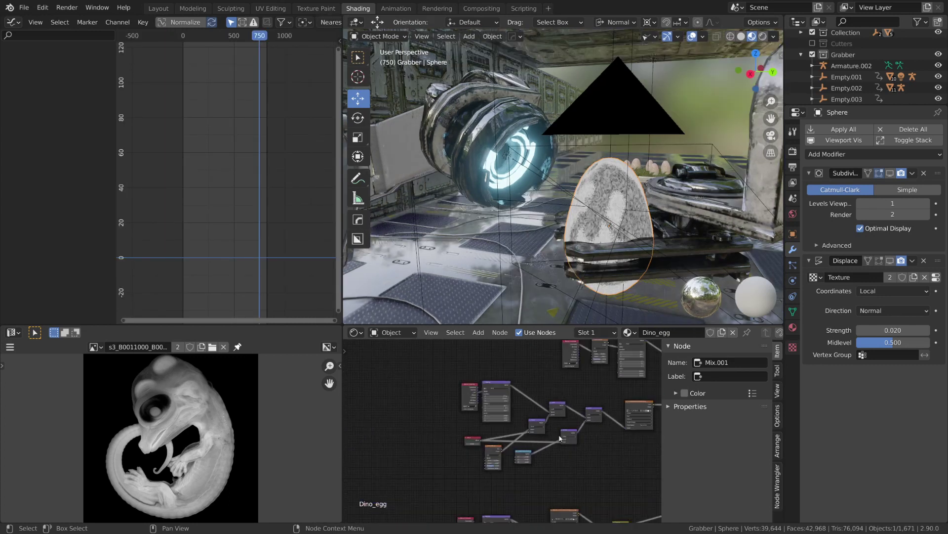
{"action": "scroll", "coordinate": [542, 458], "scroll_direction": "up", "scroll_amount": 4}
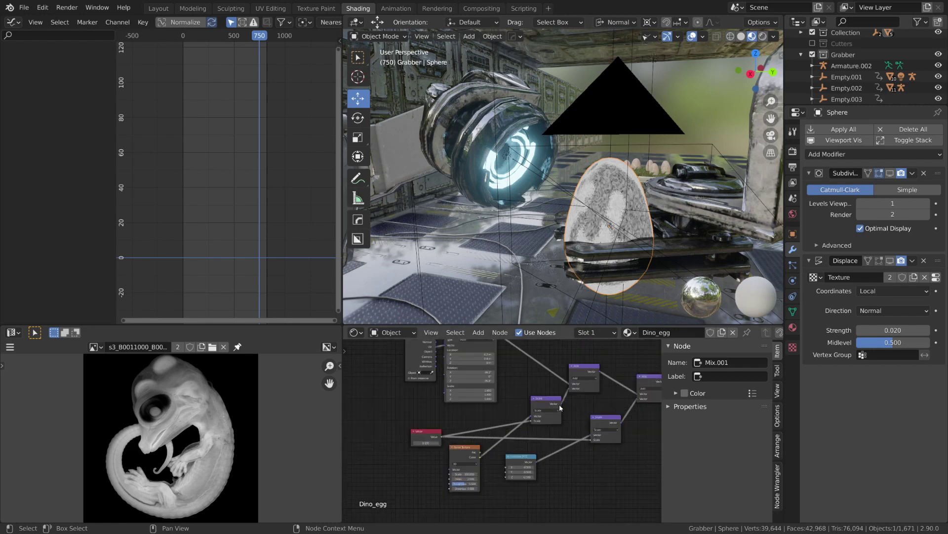
{"action": "scroll", "coordinate": [562, 440], "scroll_direction": "down", "scroll_amount": 3}
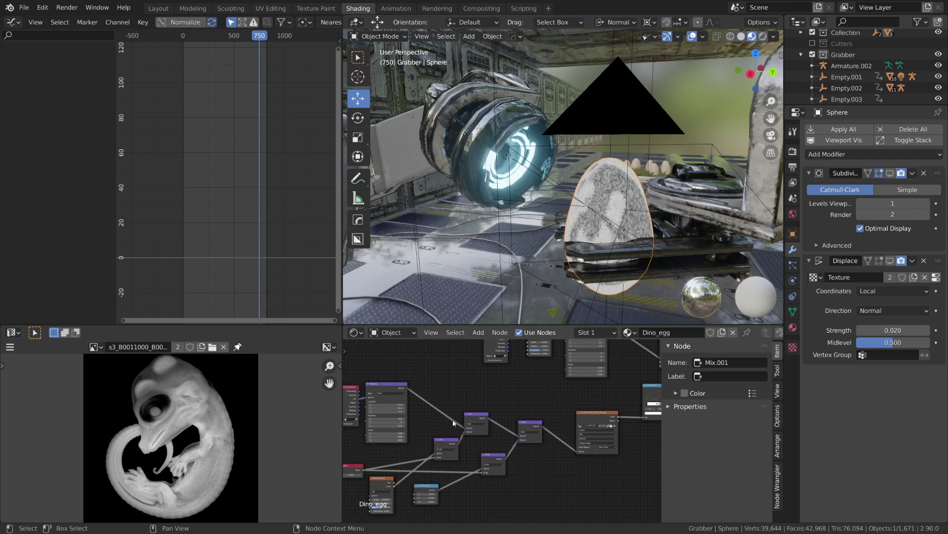
{"action": "scroll", "coordinate": [455, 420], "scroll_direction": "up", "scroll_amount": 4}
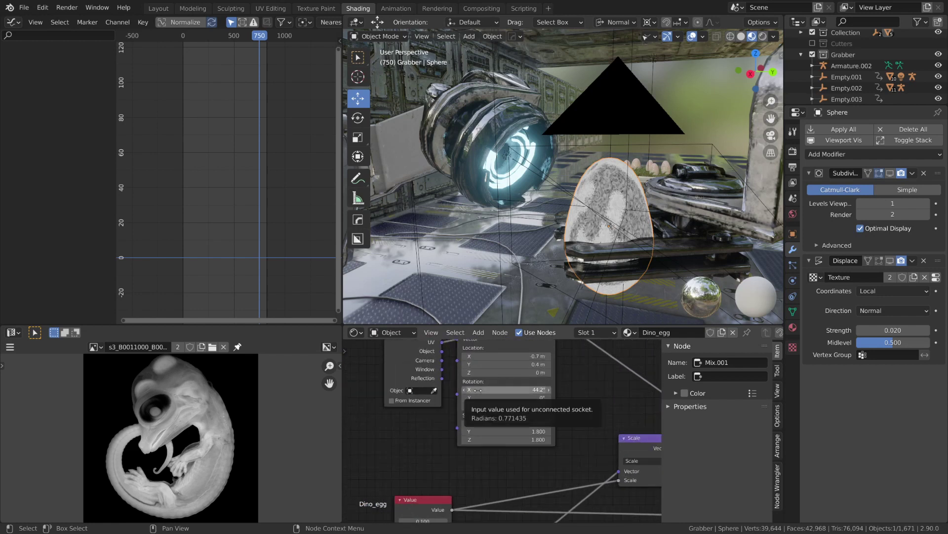
{"action": "left_click", "coordinate": [477, 390]}
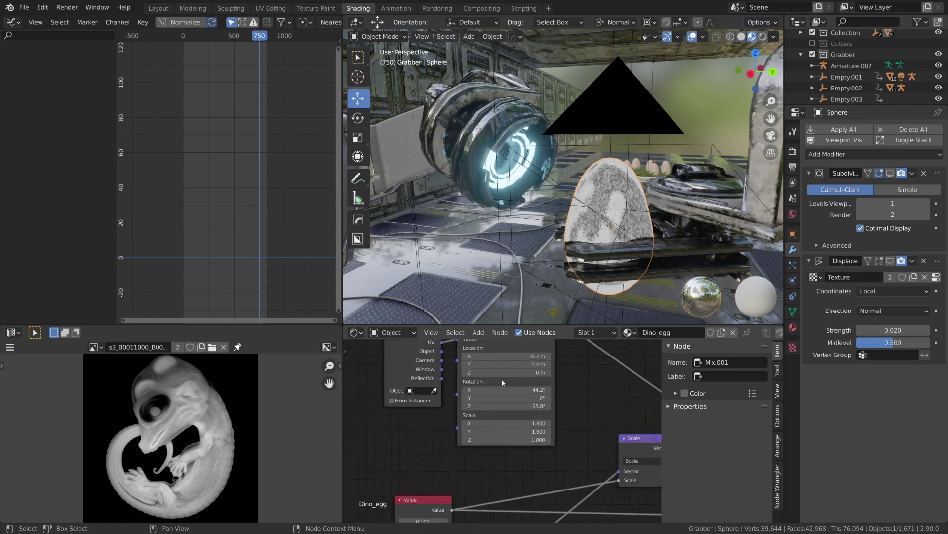
{"action": "key", "text": "Return"}
{"action": "key", "text": "i"}
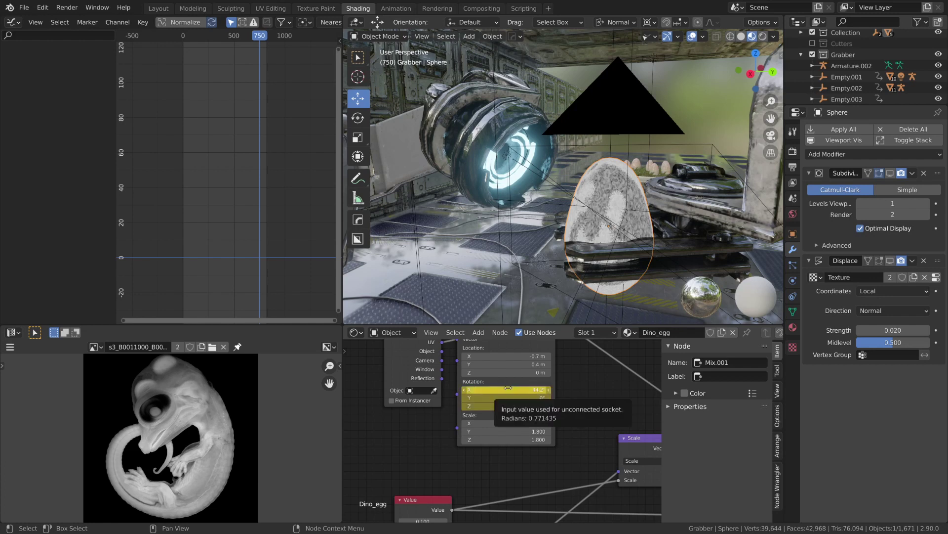
{"action": "middle_click_drag", "start_coordinate": [524, 393], "coordinate": [530, 440]}
{"action": "left_click", "coordinate": [499, 357]}
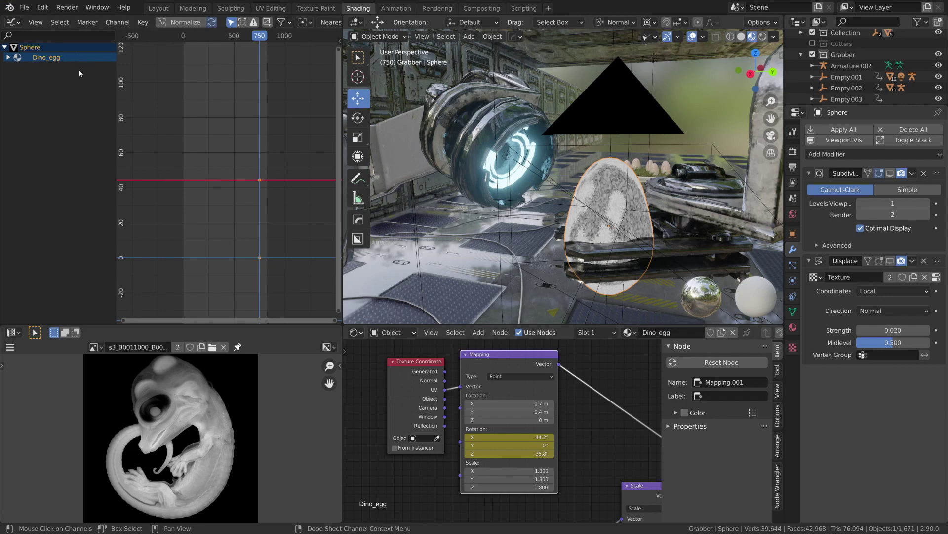
Step: Expand Dino_egg's Shader Nodetree channels, select the X rotation curve, and widen the Graph Editor
{"action": "left_click", "coordinate": [8, 57]}
{"action": "left_click", "coordinate": [11, 68]}
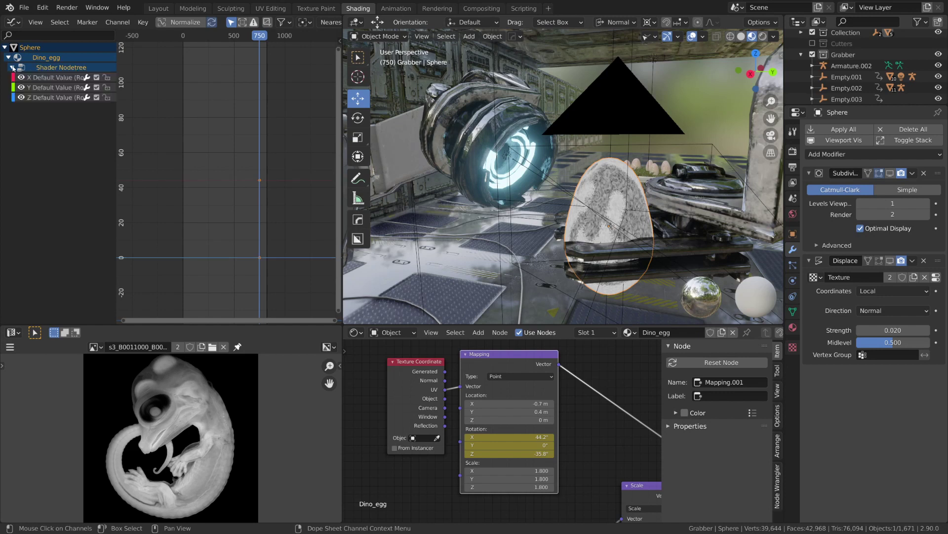
{"action": "left_click", "coordinate": [41, 79]}
{"action": "scroll", "coordinate": [257, 191], "scroll_direction": "down", "scroll_amount": 3}
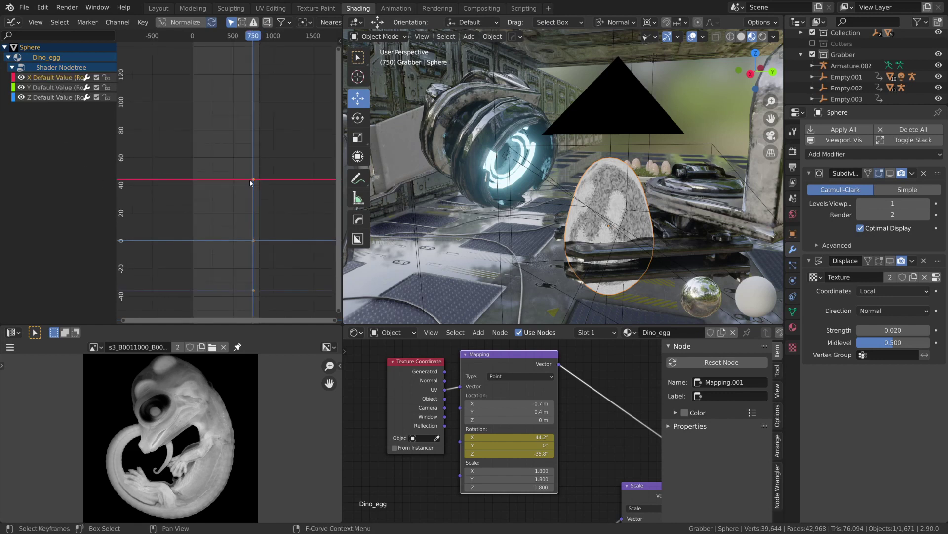
{"action": "left_click_drag", "start_coordinate": [344, 200], "coordinate": [479, 221]}
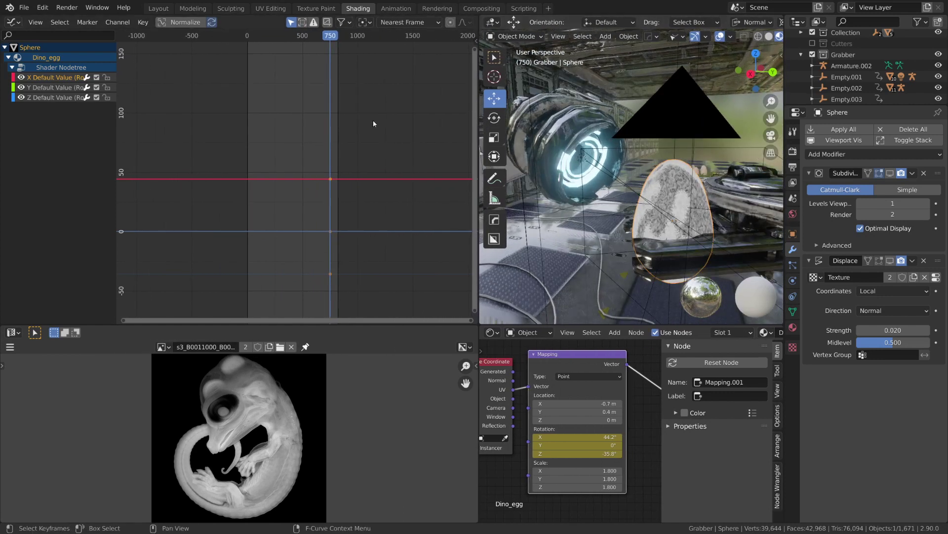
Step: Show the F-Curve modifier settings and add a Noise modifier to the X rotation curve
{"action": "key", "text": "n"}
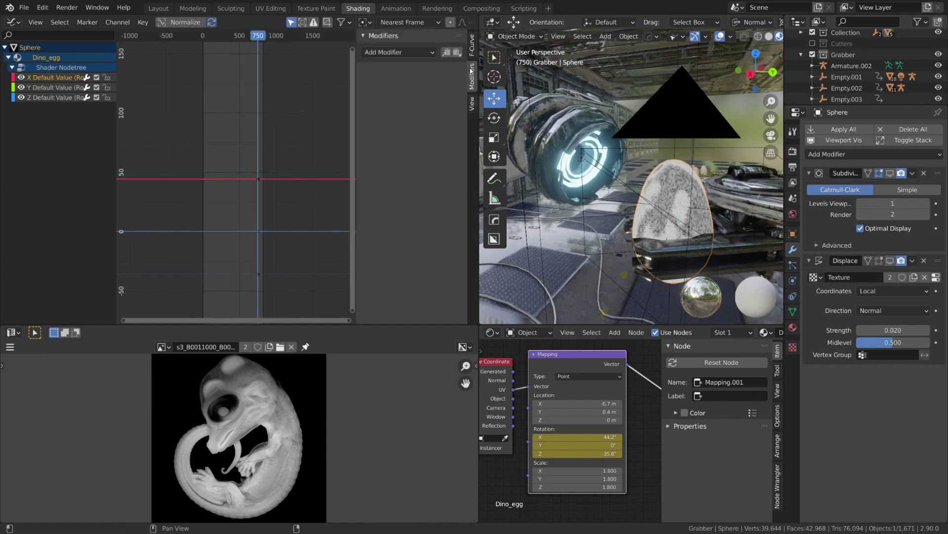
{"action": "left_click", "coordinate": [431, 54]}
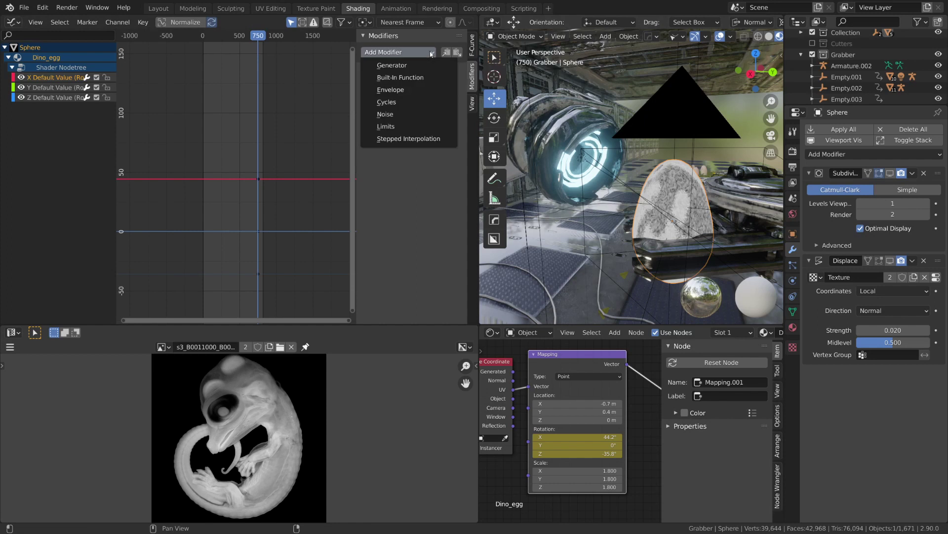
{"action": "left_click", "coordinate": [387, 114]}
{"action": "scroll", "coordinate": [236, 175], "scroll_direction": "up", "scroll_amount": 2}
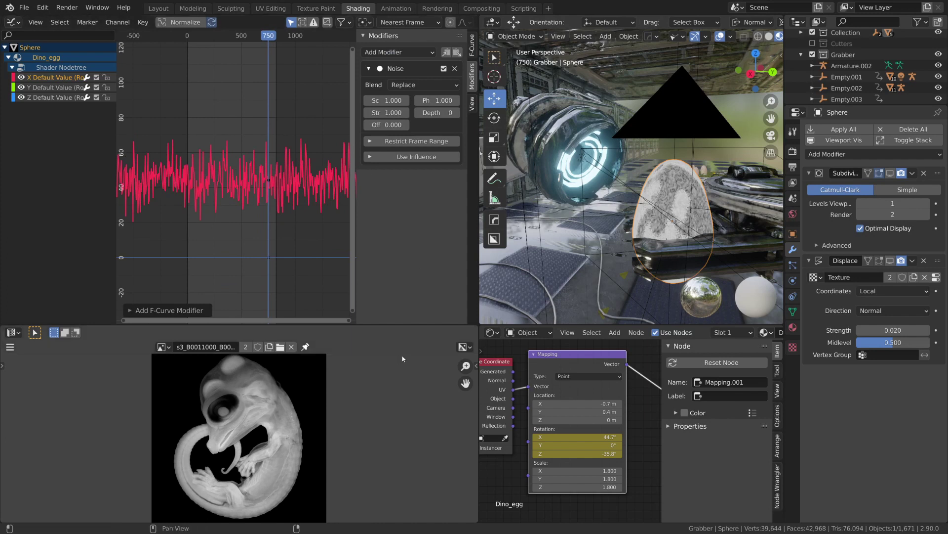
Step: Go to frame 749 and set the Noise modifier's scale to 55 and strength to 0.2
{"action": "mouse_move", "coordinate": [272, 38]}
{"action": "left_mouse_down"}
{"action": "mouse_move", "coordinate": [238, 35]}
{"action": "mouse_move", "coordinate": [269, 39]}
{"action": "left_mouse_up"}
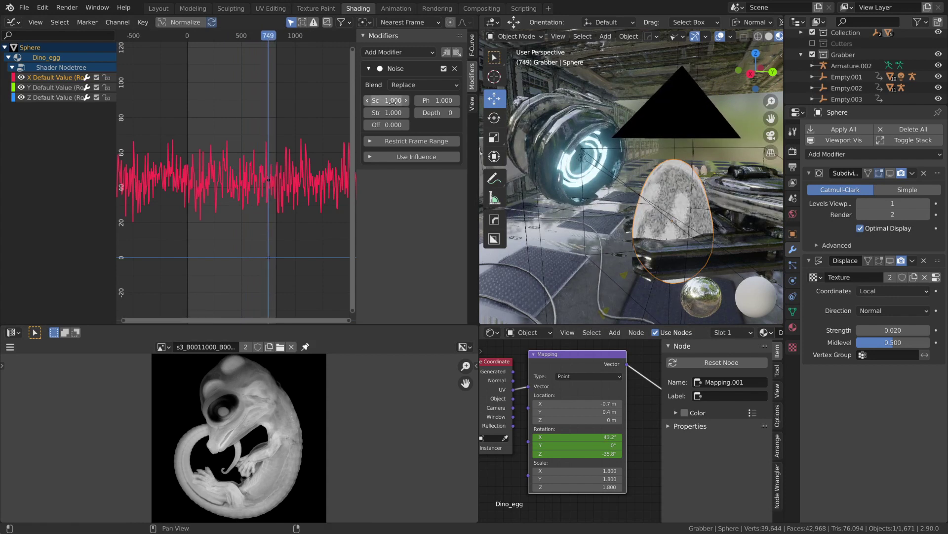
{"action": "left_click", "coordinate": [388, 100]}
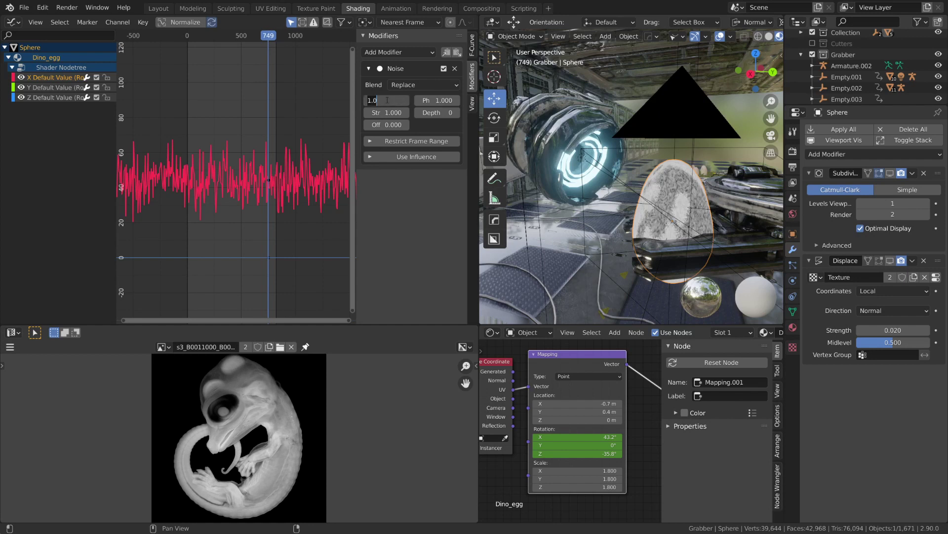
{"action": "type", "text": "55"}
{"action": "key", "text": "Return"}
{"action": "left_click", "coordinate": [390, 112]}
{"action": "type", "text": ".2"}
{"action": "key", "text": "Return"}
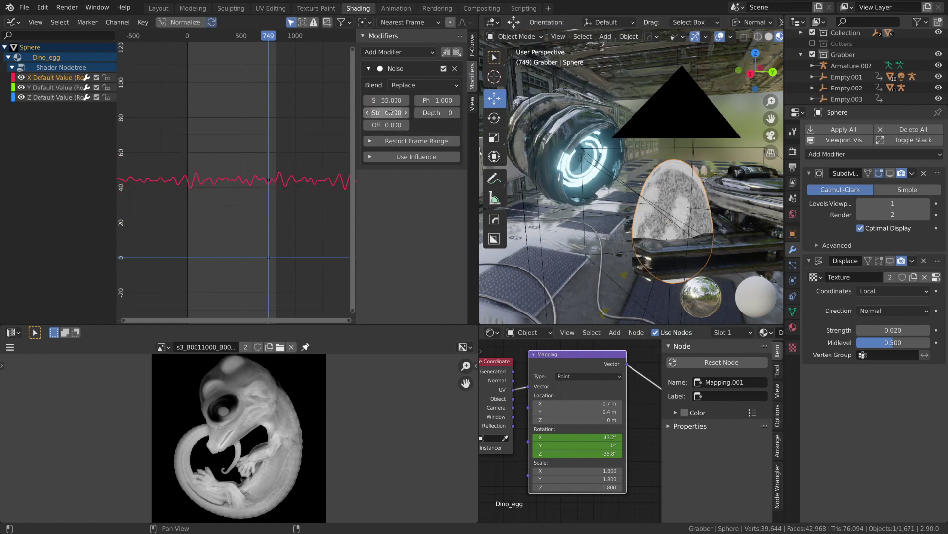
Step: Copy the X curve's Noise modifier and paste it onto the Z rotation curve
{"action": "left_click", "coordinate": [446, 53]}
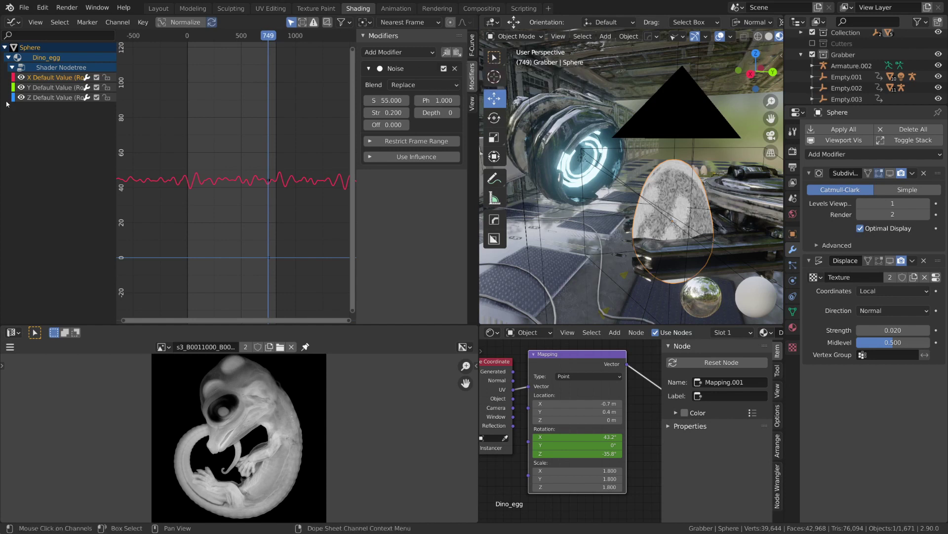
{"action": "left_click", "coordinate": [49, 97]}
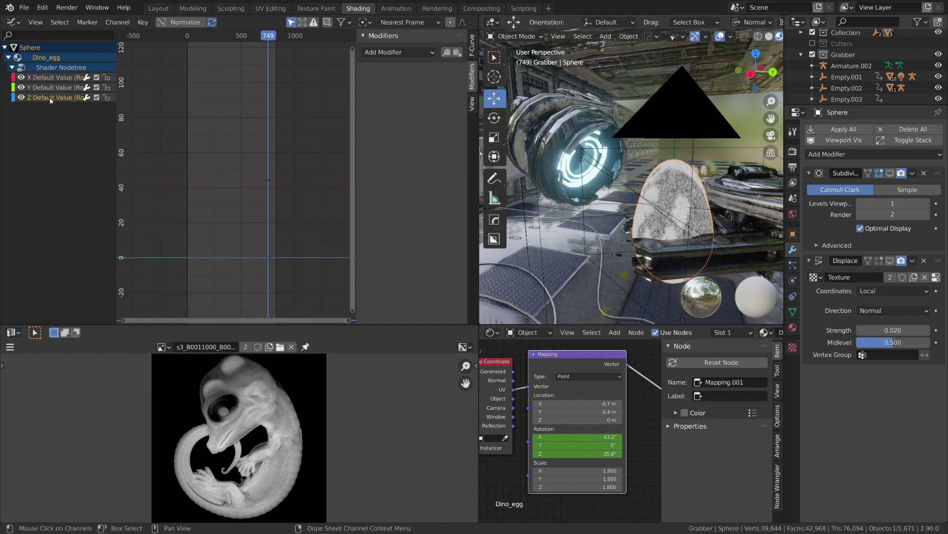
{"action": "left_click", "coordinate": [458, 54]}
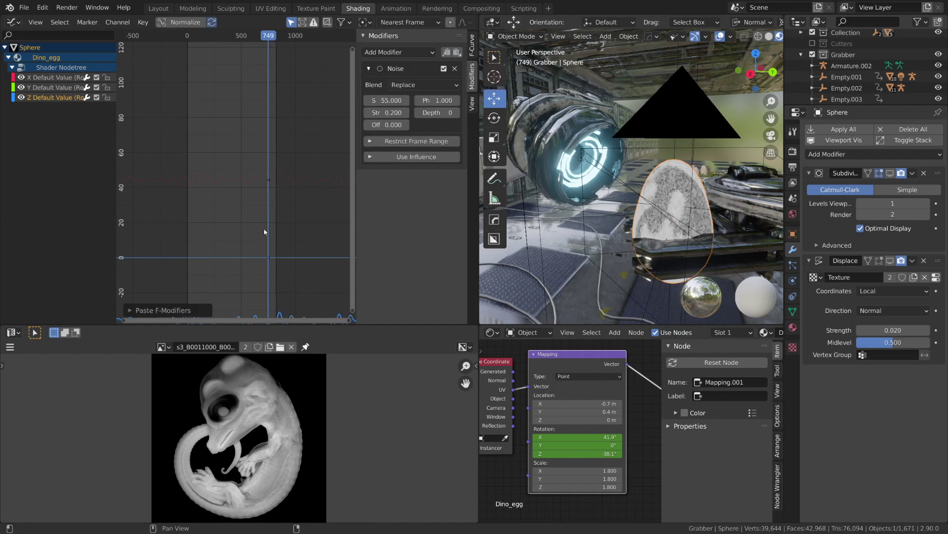
{"action": "middle_click_drag", "start_coordinate": [226, 307], "coordinate": [239, 220]}
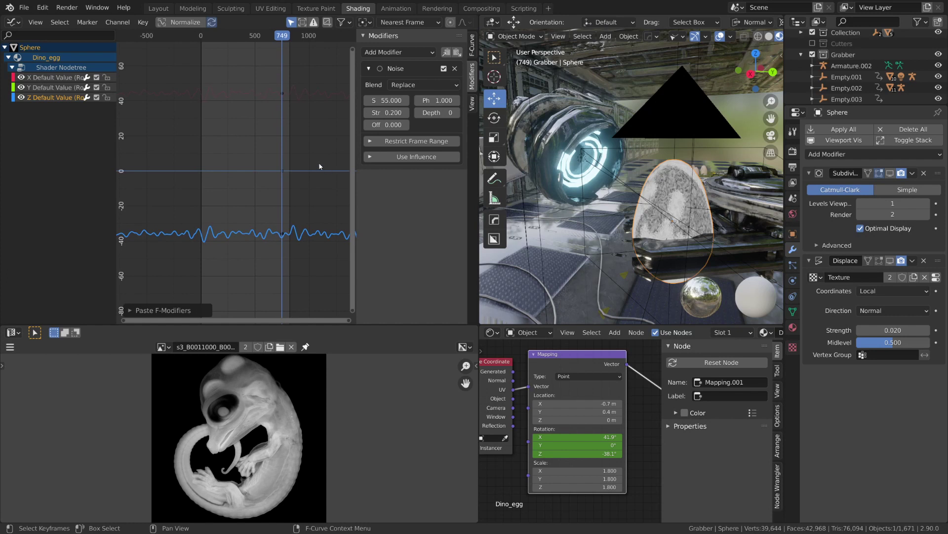
Step: Set the Z rotation curve's Noise modifier to scale 36 and offset about 605, and scrub the timeline
{"action": "left_click", "coordinate": [387, 101]}
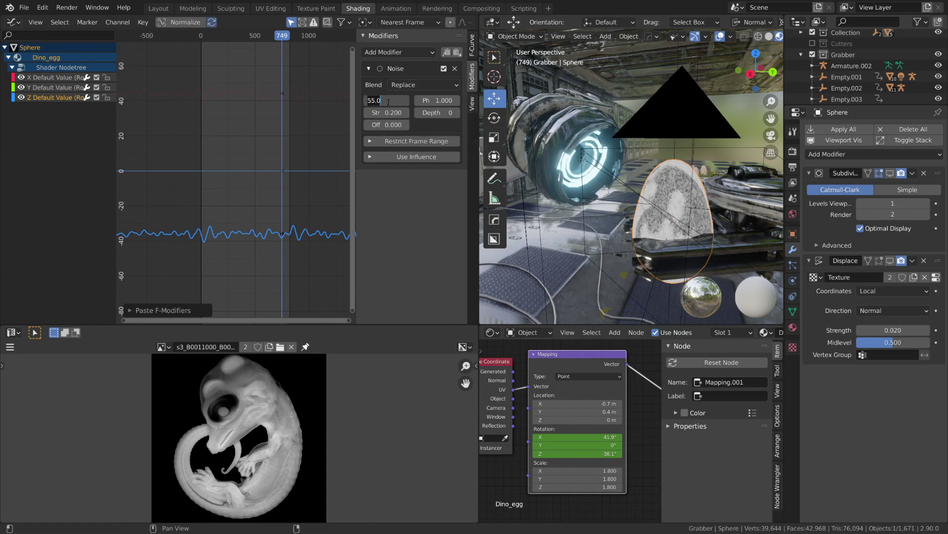
{"action": "type", "text": "36"}
{"action": "key", "text": "Return"}
{"action": "left_click_drag", "start_coordinate": [387, 125], "coordinate": [440, 125]}
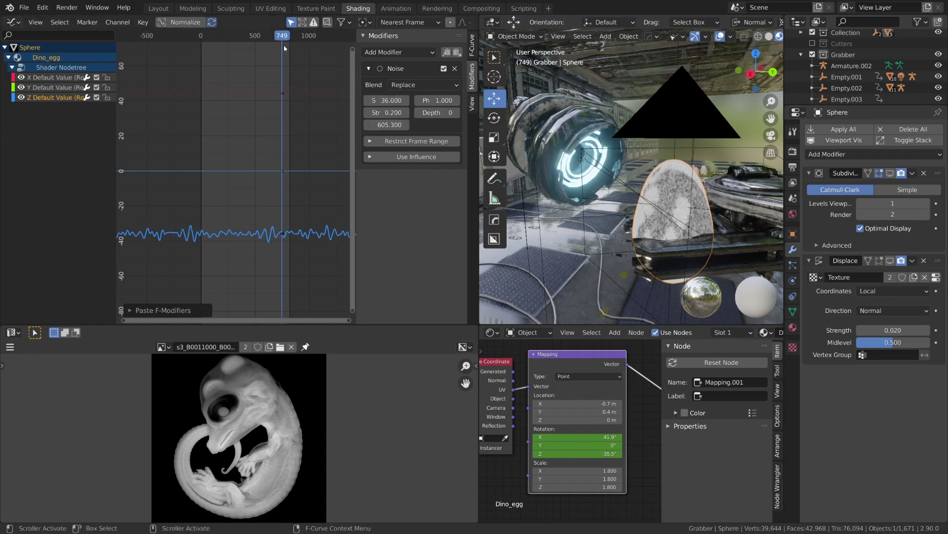
{"action": "mouse_move", "coordinate": [281, 38]}
{"action": "left_mouse_down"}
{"action": "mouse_move", "coordinate": [298, 46]}
{"action": "mouse_move", "coordinate": [276, 45]}
{"action": "left_mouse_up"}
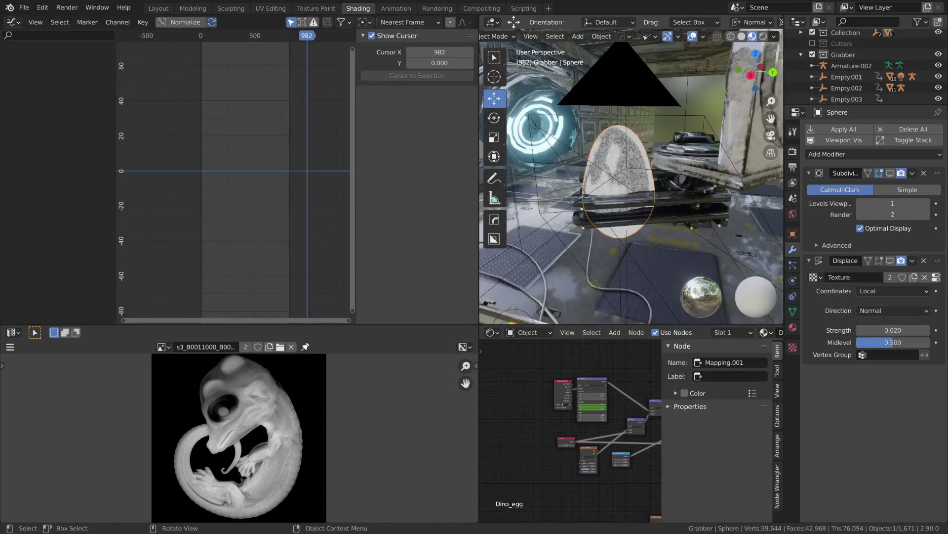
Step: Widen the viewport and node editor areas, and connect the Principled BSDF back to the Material Output's Surface
{"action": "left_click_drag", "start_coordinate": [478, 277], "coordinate": [337, 277]}
{"action": "scroll", "coordinate": [560, 380], "scroll_direction": "down", "scroll_amount": 4}
{"action": "scroll", "coordinate": [560, 379], "scroll_direction": "up", "scroll_amount": 6}
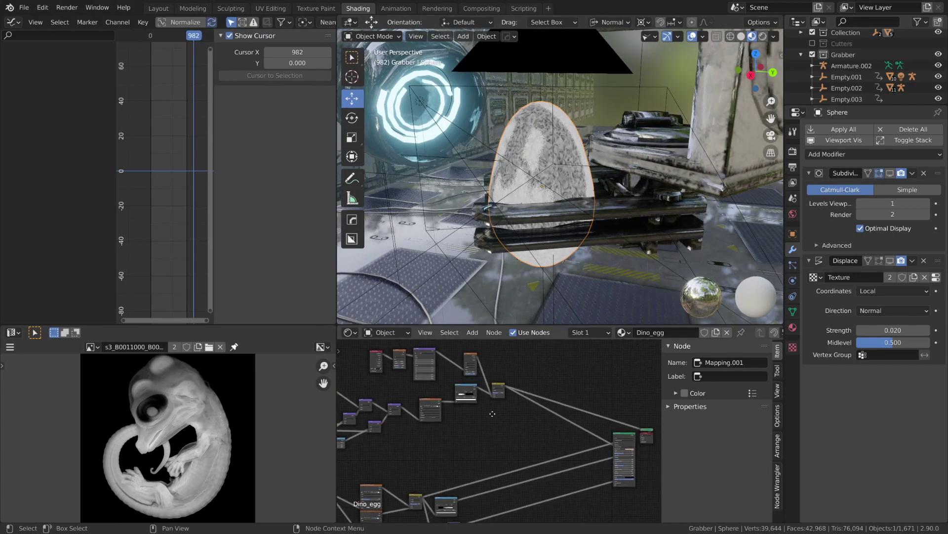
{"action": "scroll", "coordinate": [582, 451], "scroll_direction": "up", "scroll_amount": 3}
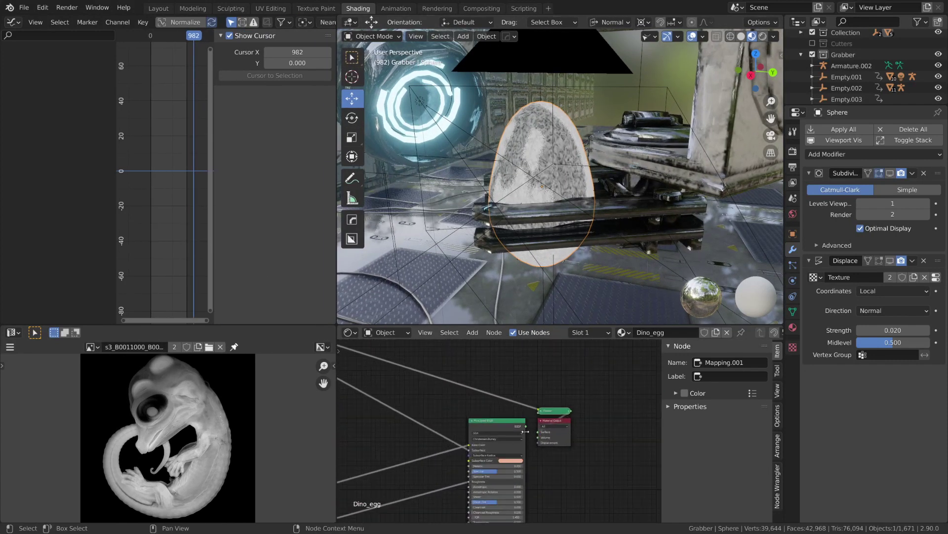
{"action": "left_click_drag", "start_coordinate": [525, 428], "coordinate": [539, 432]}
Step: Check the egg's subsurface look in rendered shading through the camera, and scrub to frame 667
{"action": "middle_click_drag", "start_coordinate": [544, 203], "coordinate": [488, 111]}
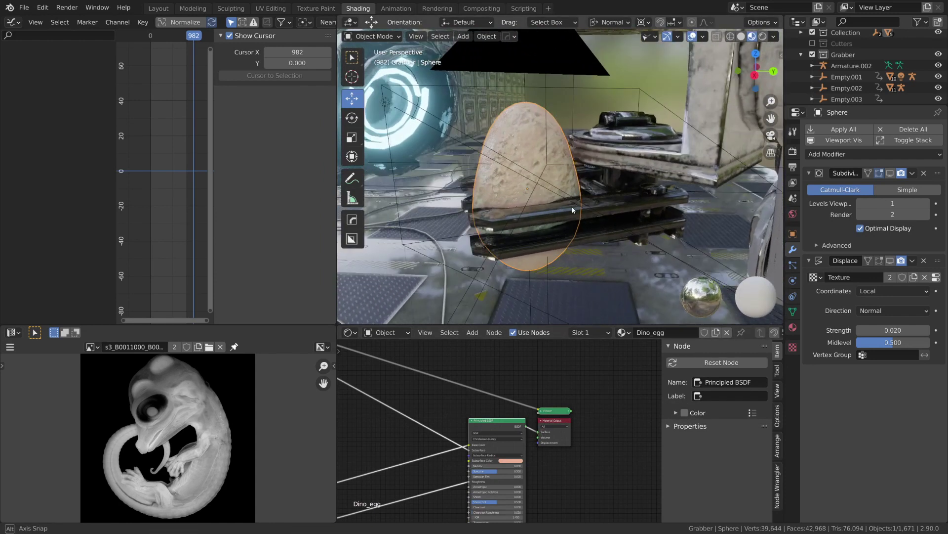
{"action": "left_click", "coordinate": [764, 37]}
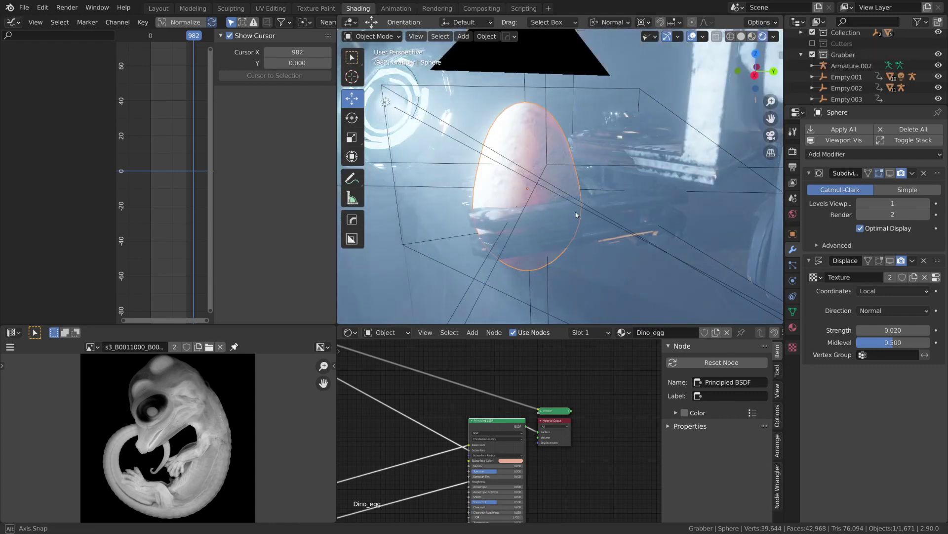
{"action": "key", "text": "KP_0"}
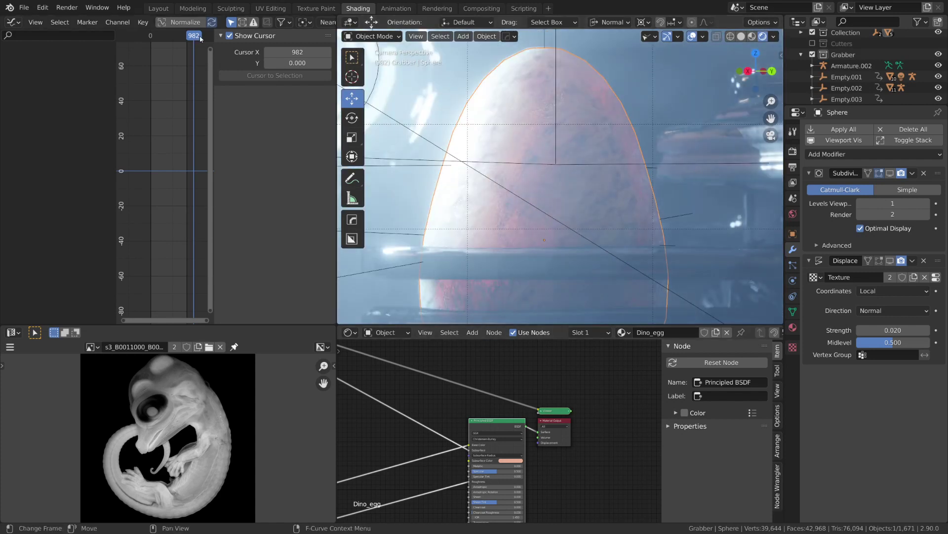
{"action": "mouse_move", "coordinate": [194, 37]}
{"action": "left_mouse_down"}
{"action": "mouse_move", "coordinate": [170, 39]}
{"action": "mouse_move", "coordinate": [179, 40]}
{"action": "left_mouse_up"}
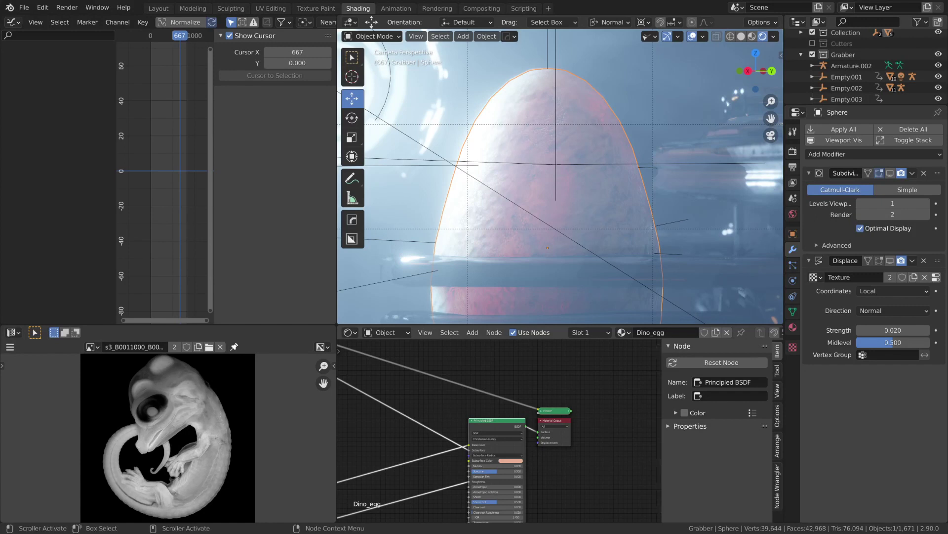
Step: Add a Gradient Texture node in the empty space above the existing texture nodes
{"action": "scroll", "coordinate": [419, 392], "scroll_direction": "down", "scroll_amount": 8}
{"action": "middle_click_drag", "start_coordinate": [419, 392], "coordinate": [436, 407]}
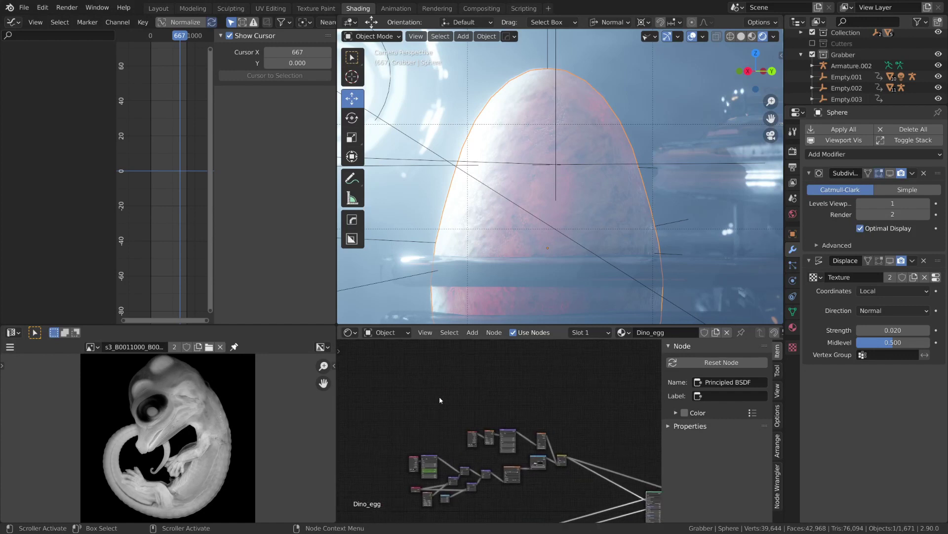
{"action": "scroll", "coordinate": [445, 418], "scroll_direction": "up", "scroll_amount": 4}
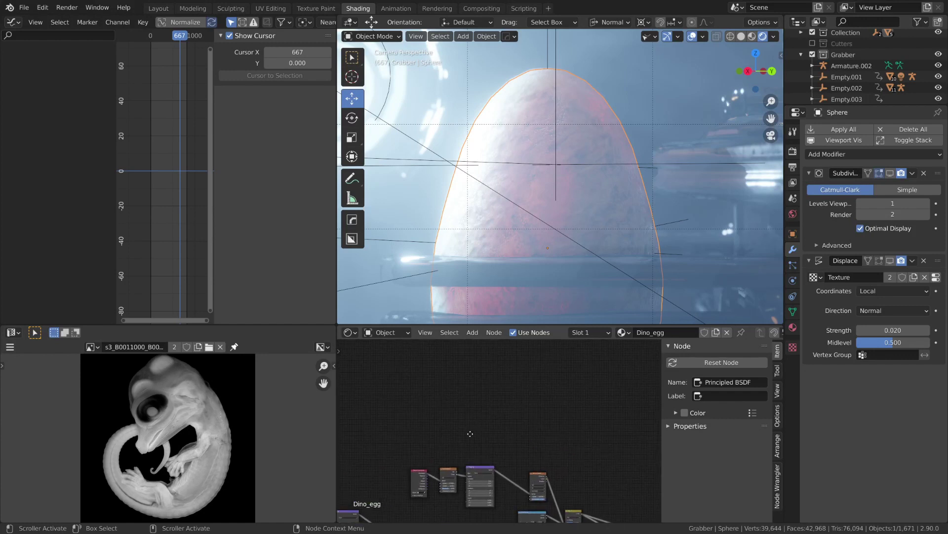
{"action": "scroll", "coordinate": [522, 417], "scroll_direction": "up", "scroll_amount": 2}
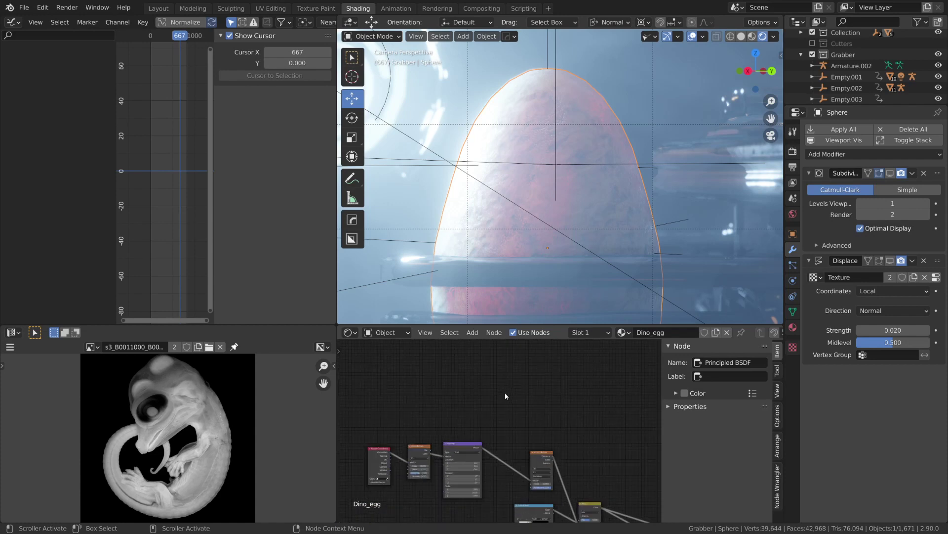
{"action": "key", "text": "shift+a"}
{"action": "left_click", "coordinate": [473, 384]}
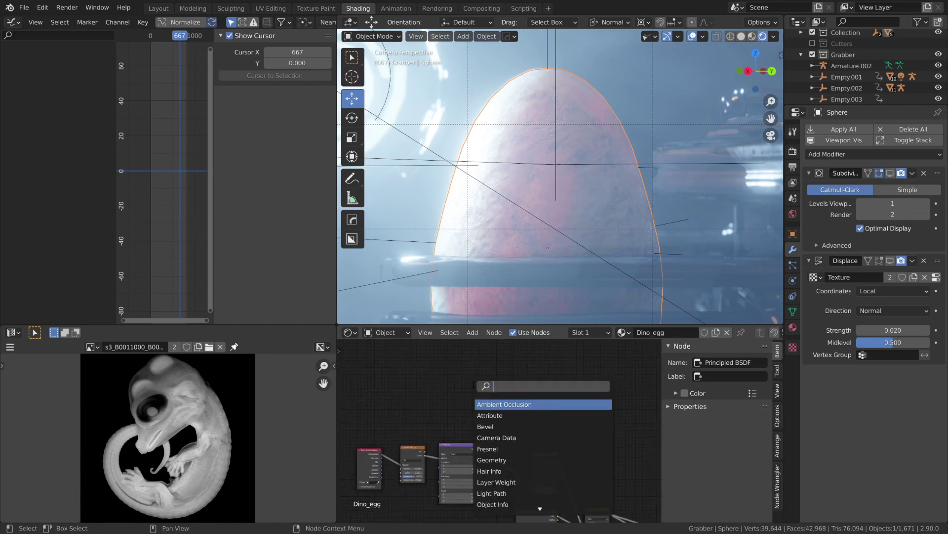
{"action": "type", "text": "gr"}
{"action": "key", "text": "Down"}
{"action": "key", "text": "Up"}
{"action": "key", "text": "Return"}
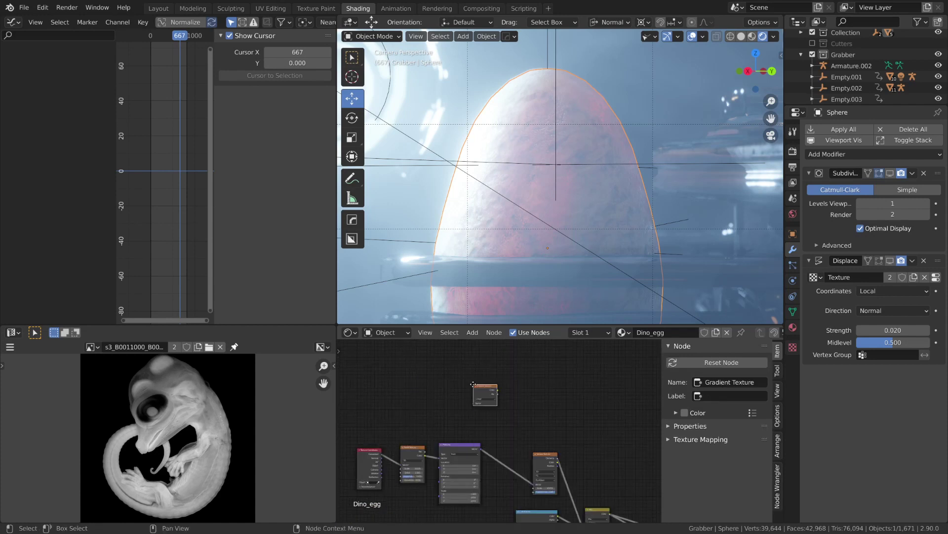
Step: Set the Gradient Texture to Spherical and attach Mapping and Texture Coordinate nodes to it
{"action": "scroll", "coordinate": [477, 385], "scroll_direction": "up", "scroll_amount": 3}
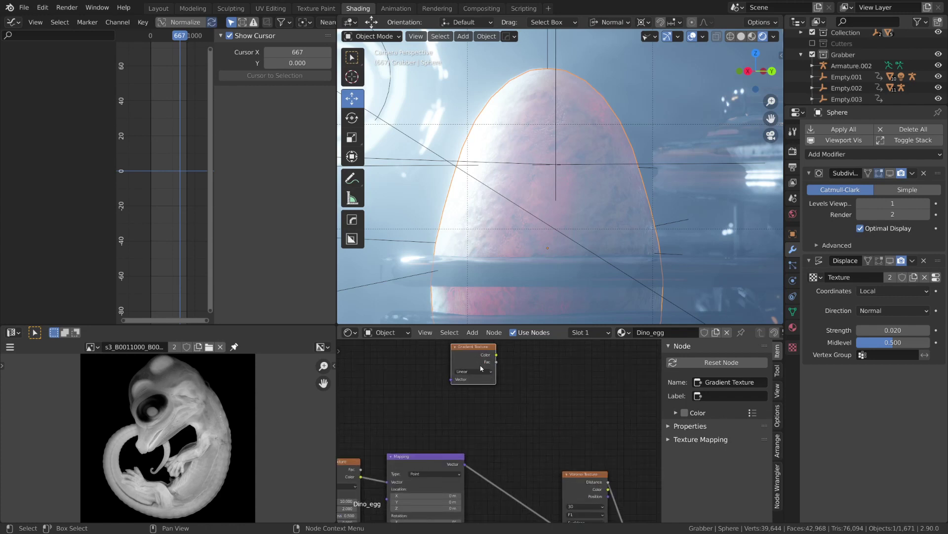
{"action": "left_click", "coordinate": [483, 371]}
{"action": "left_click", "coordinate": [484, 407]}
{"action": "middle_click_drag", "start_coordinate": [476, 352], "coordinate": [502, 373]}
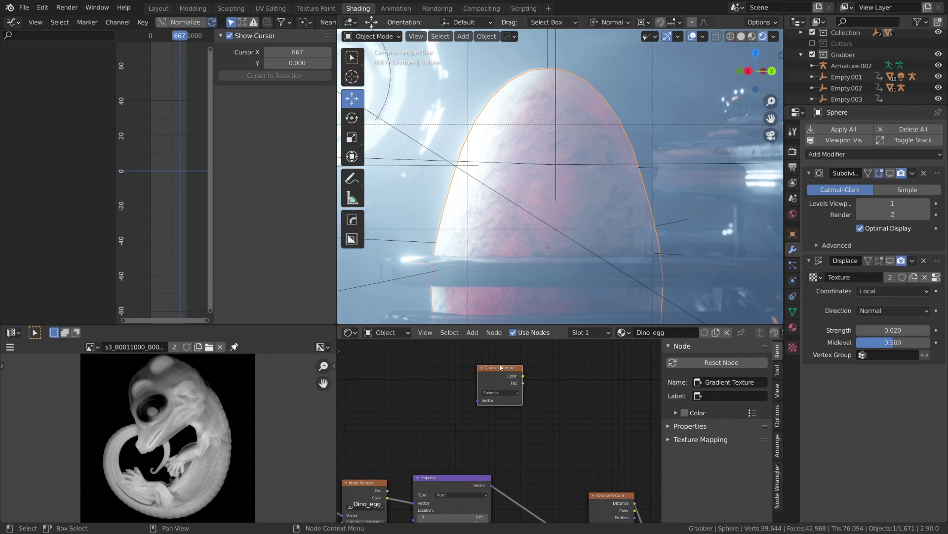
{"action": "key", "text": "ctrl"}
{"action": "key", "text": "ctrl+t"}
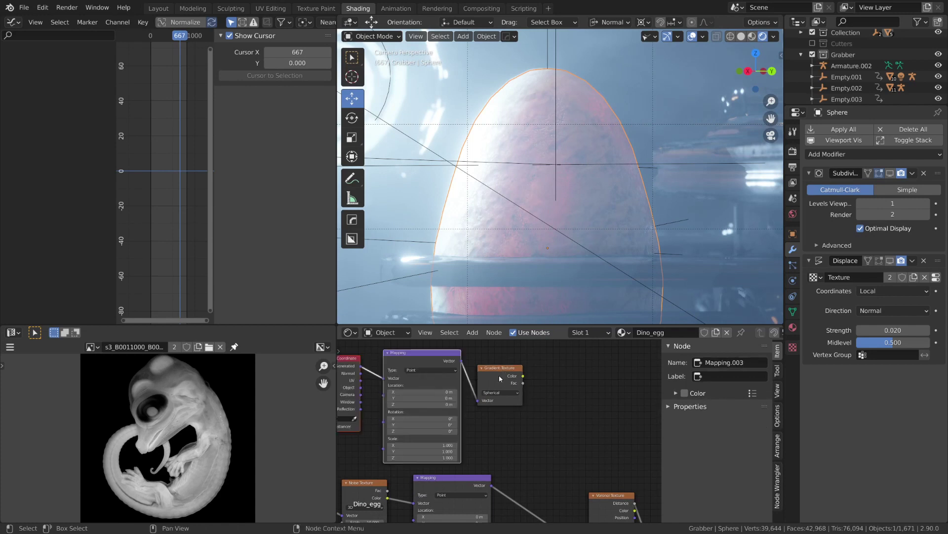
Step: Preview the Gradient Texture on the egg and view it in material preview shading from outside the camera
{"action": "key", "text": "ctrl+shift"}
{"action": "left_click", "coordinate": [490, 375], "text": "ctrl+shift"}
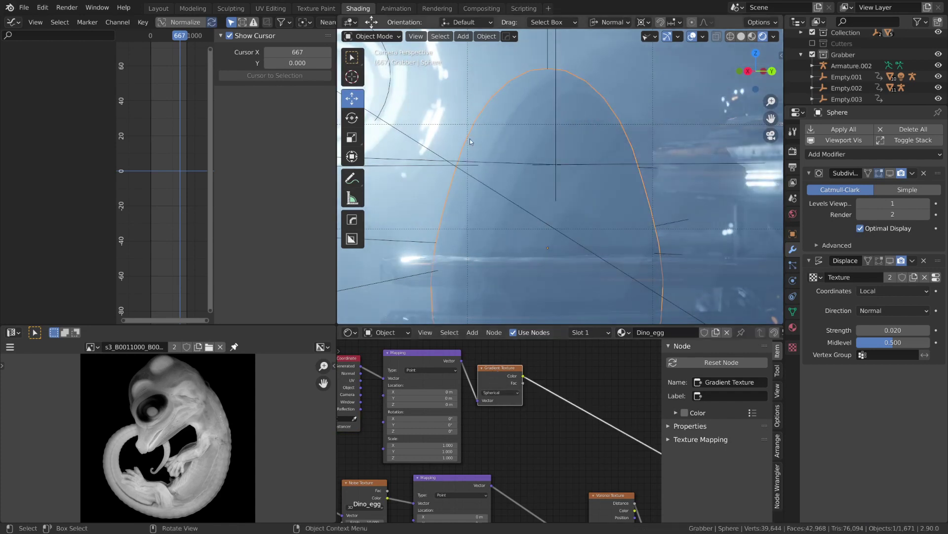
{"action": "left_click", "coordinate": [751, 38]}
{"action": "mouse_move", "coordinate": [617, 135]}
{"action": "middle_mouse_down"}
{"action": "mouse_move", "coordinate": [544, 284]}
{"action": "mouse_move", "coordinate": [615, 295]}
{"action": "mouse_move", "coordinate": [608, 227]}
{"action": "middle_mouse_up"}
{"action": "scroll", "coordinate": [608, 227], "scroll_direction": "down", "scroll_amount": 5}
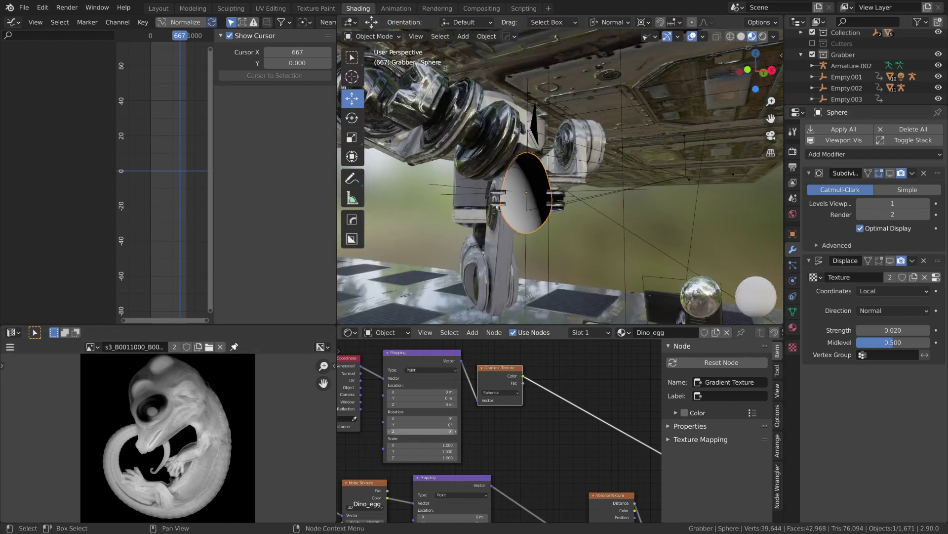
Step: Duplicate the embryo mapping's distortion nodes (Value, Noise Texture, Combine XYZ and Vector Math) for the gradient branch
{"action": "scroll", "coordinate": [500, 431], "scroll_direction": "down", "scroll_amount": 3}
{"action": "left_click", "coordinate": [528, 478]}
{"action": "middle_click_drag", "start_coordinate": [529, 478], "coordinate": [562, 462]}
{"action": "scroll", "coordinate": [469, 415], "scroll_direction": "down", "scroll_amount": 2}
{"action": "left_click_drag", "start_coordinate": [380, 356], "coordinate": [423, 359]}
{"action": "middle_click_drag", "start_coordinate": [430, 411], "coordinate": [460, 362]}
{"action": "scroll", "coordinate": [454, 414], "scroll_direction": "down", "scroll_amount": 2}
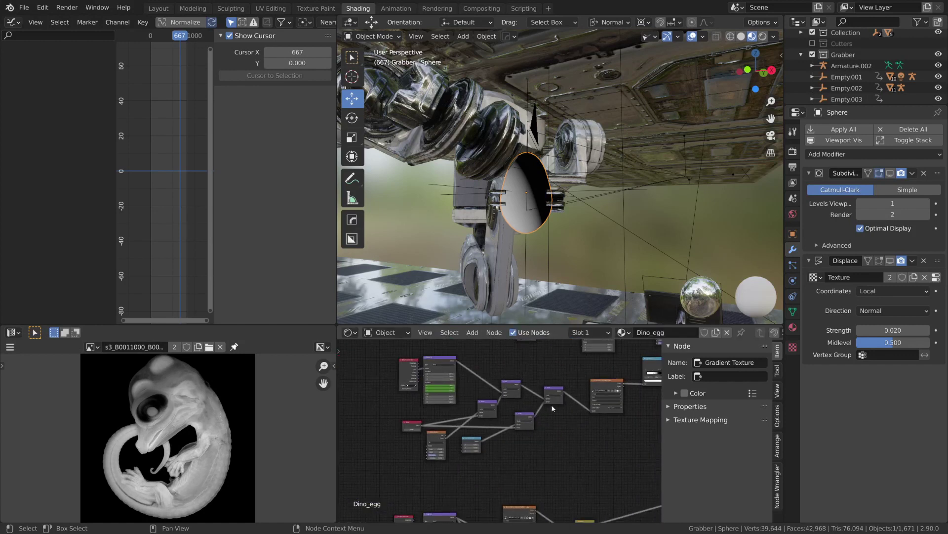
{"action": "mouse_move", "coordinate": [381, 358]}
{"action": "left_mouse_down"}
{"action": "mouse_move", "coordinate": [448, 382]}
{"action": "mouse_move", "coordinate": [433, 361]}
{"action": "mouse_move", "coordinate": [388, 348]}
{"action": "left_mouse_up"}
{"action": "left_click_drag", "start_coordinate": [397, 386], "coordinate": [566, 453]}
{"action": "middle_click_drag", "start_coordinate": [503, 359], "coordinate": [583, 503]}
{"action": "left_click_drag", "start_coordinate": [583, 384], "coordinate": [433, 348]}
{"action": "scroll", "coordinate": [514, 396], "scroll_direction": "down", "scroll_amount": 8}
{"action": "key", "text": "shift+d"}
{"action": "left_click", "coordinate": [485, 373]}
Step: Wire the duplicated distortion nodes between the gradient's Mapping node and the Gradient Texture's vector input
{"action": "scroll", "coordinate": [485, 376], "scroll_direction": "up", "scroll_amount": 10}
{"action": "middle_click_drag", "start_coordinate": [485, 375], "coordinate": [446, 409]}
{"action": "left_click_drag", "start_coordinate": [424, 362], "coordinate": [491, 451]}
{"action": "scroll", "coordinate": [560, 444], "scroll_direction": "down", "scroll_amount": 2}
{"action": "middle_click_drag", "start_coordinate": [562, 443], "coordinate": [561, 411]}
{"action": "left_click_drag", "start_coordinate": [562, 411], "coordinate": [570, 404]}
{"action": "left_click_drag", "start_coordinate": [586, 404], "coordinate": [639, 410]}
{"action": "middle_click_drag", "start_coordinate": [569, 257], "coordinate": [554, 274]}
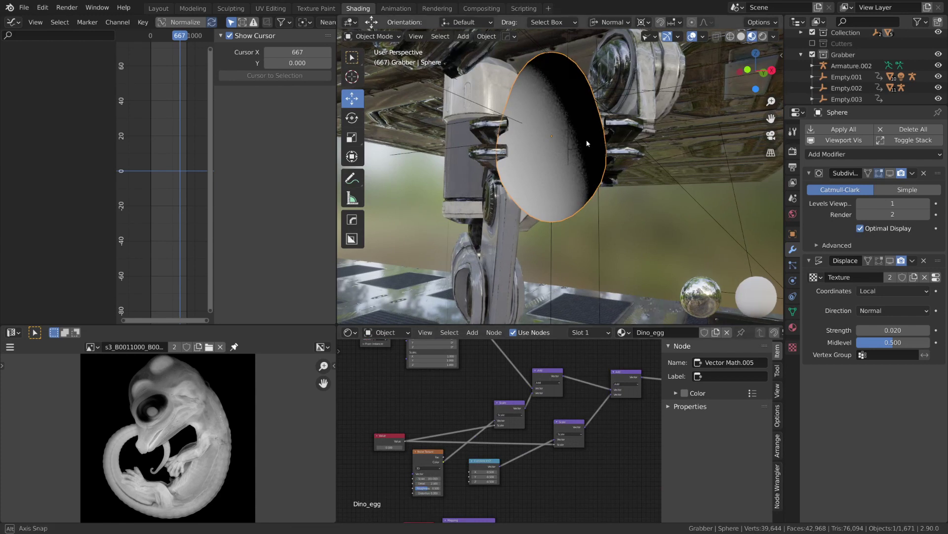
{"action": "middle_click_drag", "start_coordinate": [587, 144], "coordinate": [568, 144]}
Step: Add a ColorRamp node on the link coming out of the Gradient Texture
{"action": "middle_click_drag", "start_coordinate": [559, 386], "coordinate": [555, 425]}
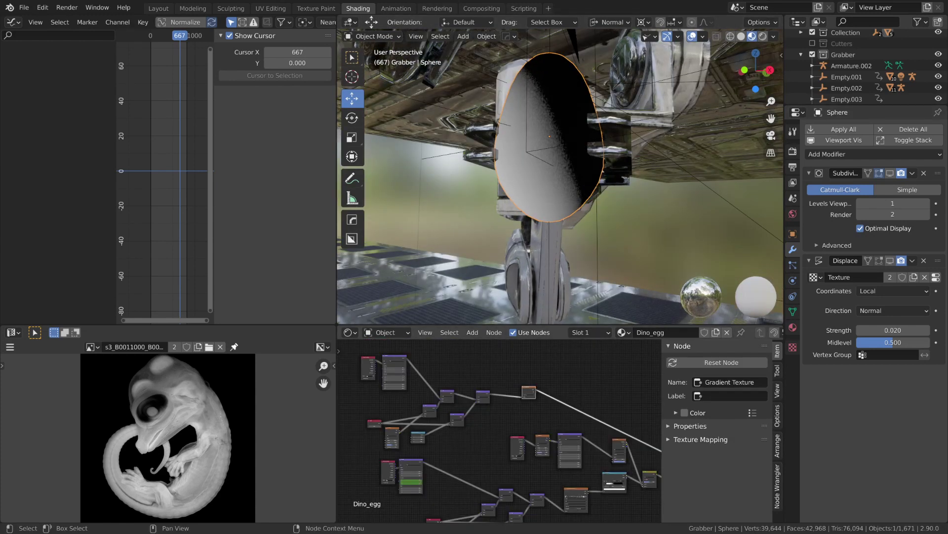
{"action": "middle_click_drag", "start_coordinate": [592, 392], "coordinate": [546, 424]}
{"action": "scroll", "coordinate": [552, 421], "scroll_direction": "up", "scroll_amount": 2}
{"action": "middle_click_drag", "start_coordinate": [612, 406], "coordinate": [487, 434]}
{"action": "left_click", "coordinate": [494, 431]}
{"action": "key", "text": "shift+a"}
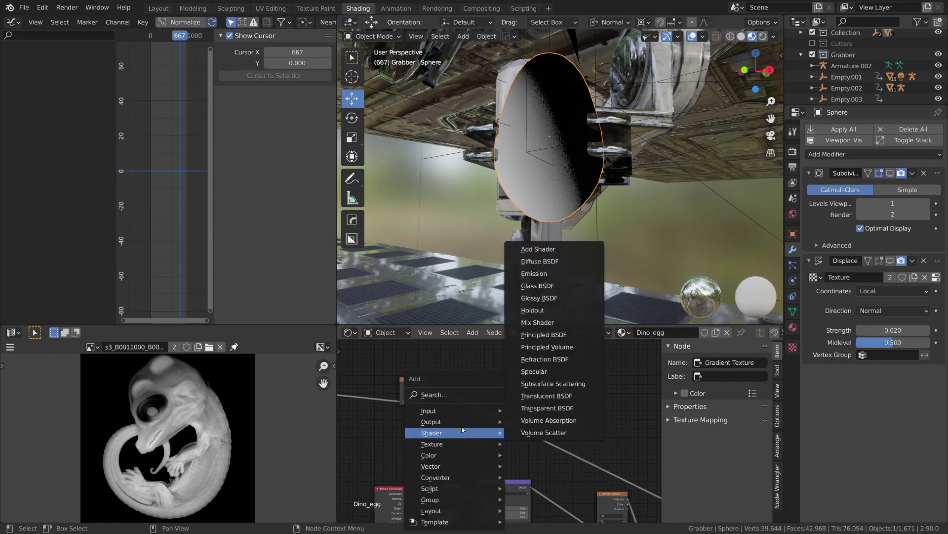
{"action": "left_click", "coordinate": [456, 395]}
{"action": "type", "text": "color"}
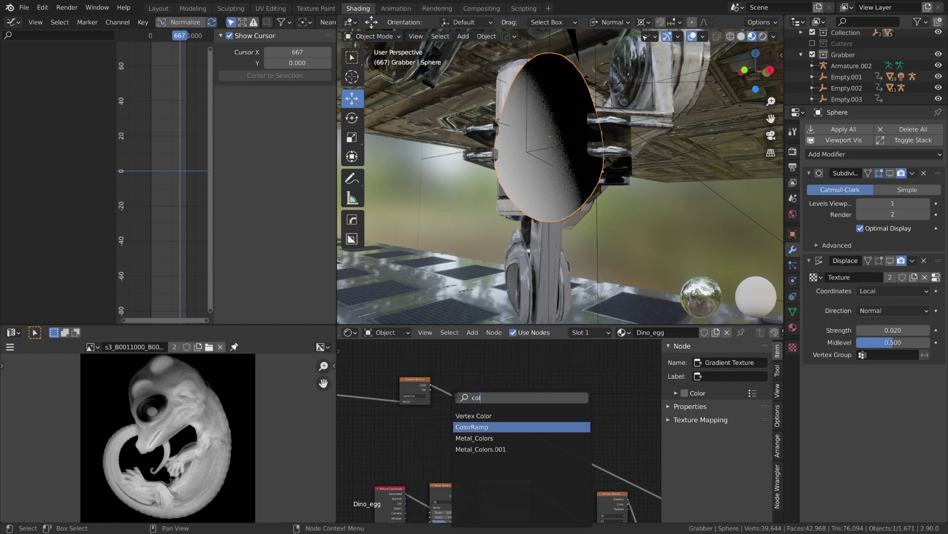
{"action": "key", "text": "Return"}
{"action": "left_click", "coordinate": [456, 396]}
Step: Move the ColorRamp clear of the Gradient Texture and add a middle stop at position 0.5
{"action": "scroll", "coordinate": [485, 392], "scroll_direction": "up", "scroll_amount": 3}
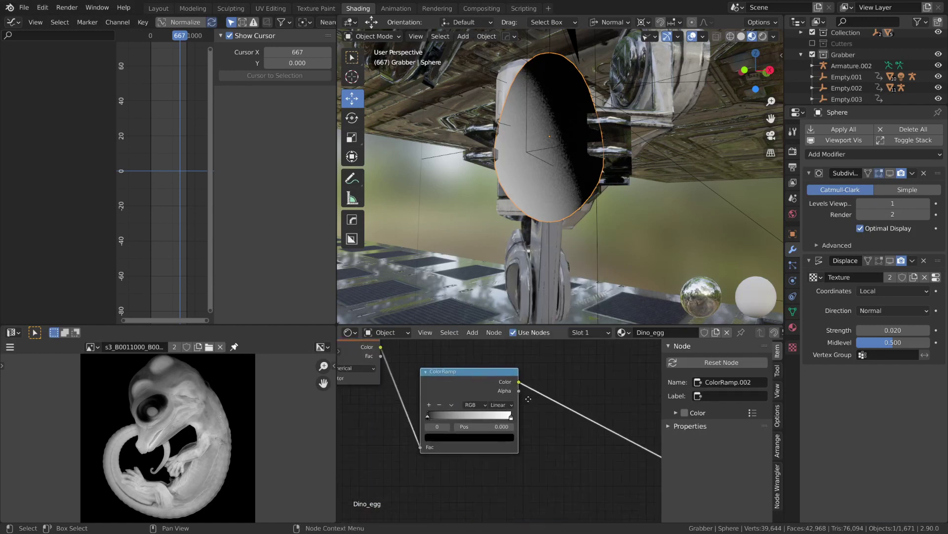
{"action": "left_click_drag", "start_coordinate": [457, 386], "coordinate": [492, 373]}
{"action": "middle_click_drag", "start_coordinate": [522, 407], "coordinate": [499, 419]}
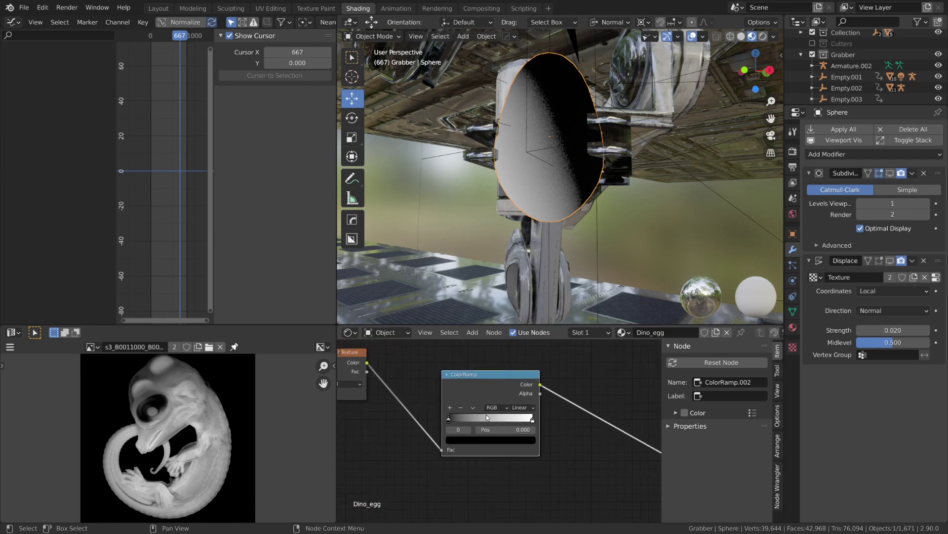
{"action": "scroll", "coordinate": [502, 421], "scroll_direction": "up", "scroll_amount": 1}
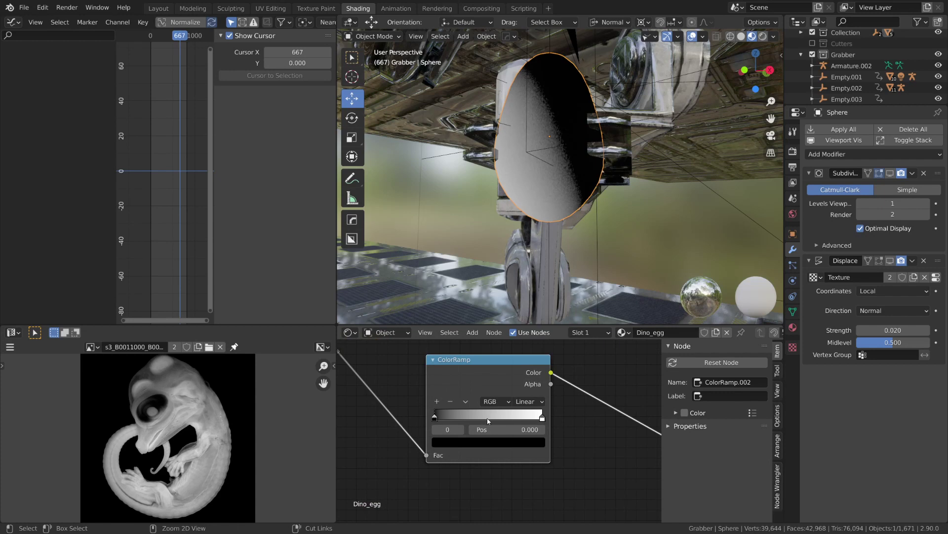
{"action": "left_click", "coordinate": [487, 420], "text": "ctrl"}
{"action": "left_click", "coordinate": [525, 430]}
{"action": "type", "text": ".5"}
{"action": "key", "text": "Return"}
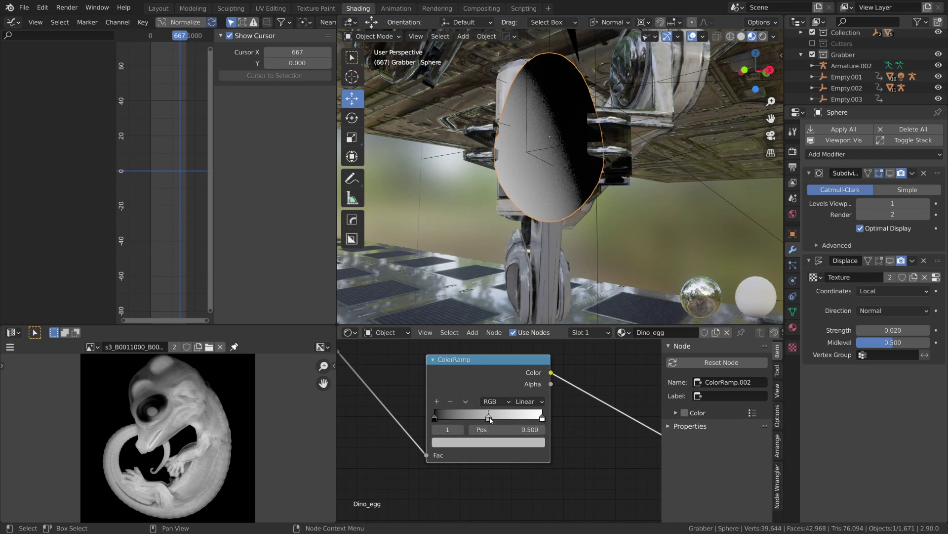
Step: Make the ColorRamp's middle stop black and its first stop white at position 0
{"action": "left_click", "coordinate": [491, 441]}
{"action": "scroll", "coordinate": [532, 358], "scroll_direction": "down", "scroll_amount": 20}
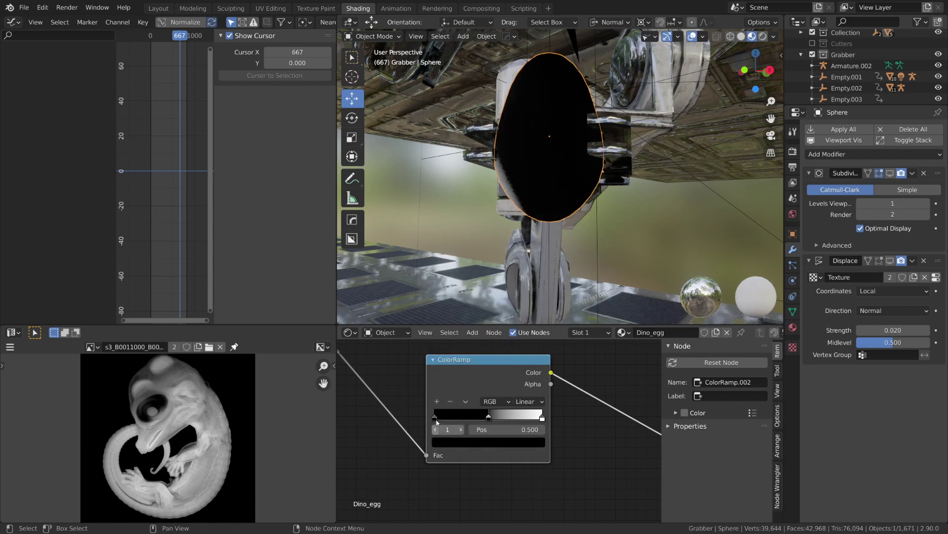
{"action": "left_click_drag", "start_coordinate": [436, 421], "coordinate": [438, 422]}
{"action": "left_click", "coordinate": [451, 440]}
{"action": "left_click_drag", "start_coordinate": [521, 348], "coordinate": [521, 292]}
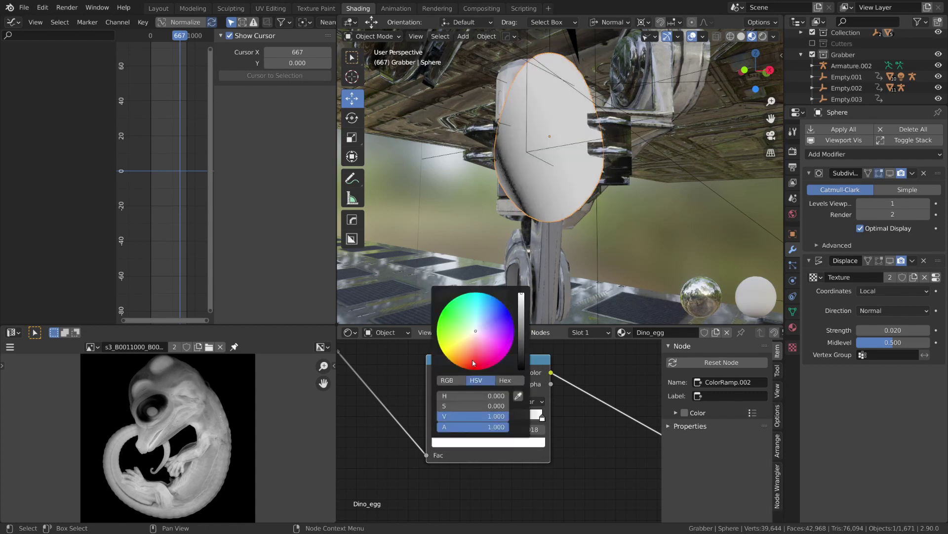
{"action": "left_click_drag", "start_coordinate": [436, 418], "coordinate": [433, 417]}
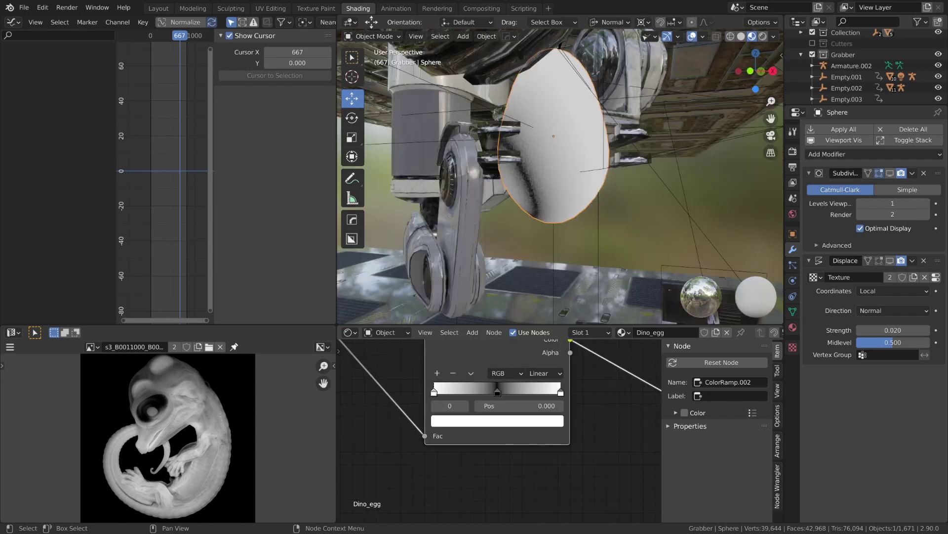
Step: Squeeze both white stops against the black middle stop, the last at 0.518, and set the interpolation to Ease
{"action": "left_click_drag", "start_coordinate": [434, 392], "coordinate": [494, 393]}
{"action": "left_click_drag", "start_coordinate": [560, 392], "coordinate": [503, 381]}
{"action": "scroll", "coordinate": [496, 401], "scroll_direction": "up", "scroll_amount": 1}
{"action": "scroll", "coordinate": [498, 401], "scroll_direction": "up", "scroll_amount": 6}
{"action": "middle_click_drag", "start_coordinate": [548, 379], "coordinate": [538, 415]}
{"action": "scroll", "coordinate": [538, 415], "scroll_direction": "down", "scroll_amount": 2}
{"action": "scroll", "coordinate": [540, 416], "scroll_direction": "down", "scroll_amount": 1}
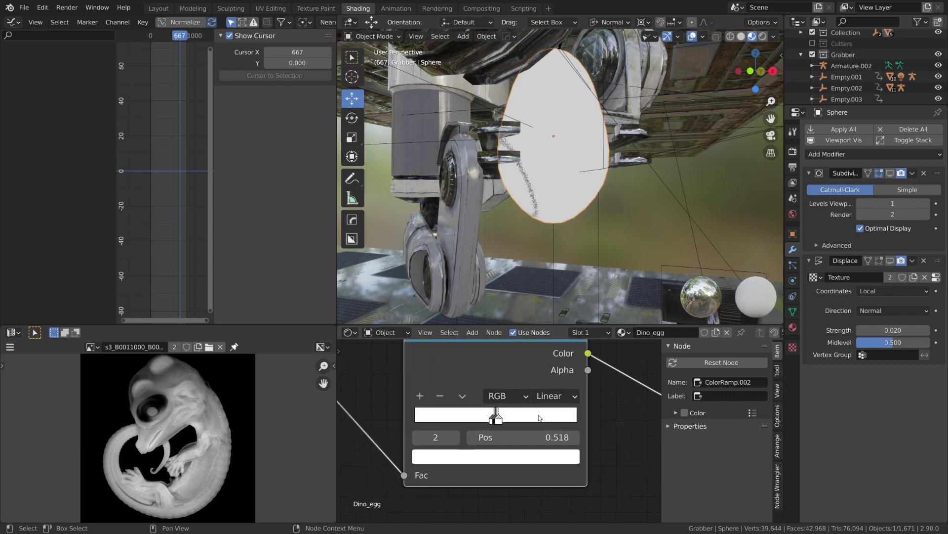
{"action": "left_click", "coordinate": [568, 395]}
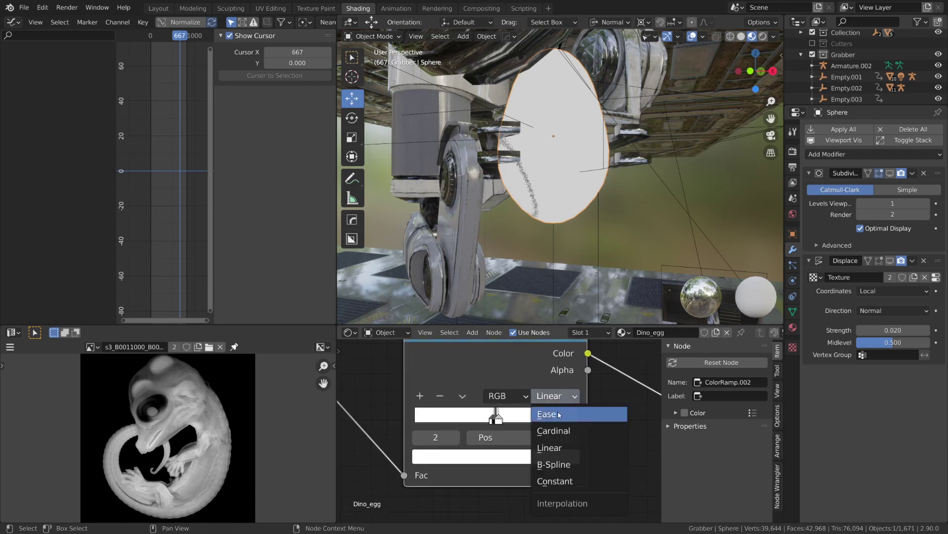
{"action": "left_click", "coordinate": [568, 413]}
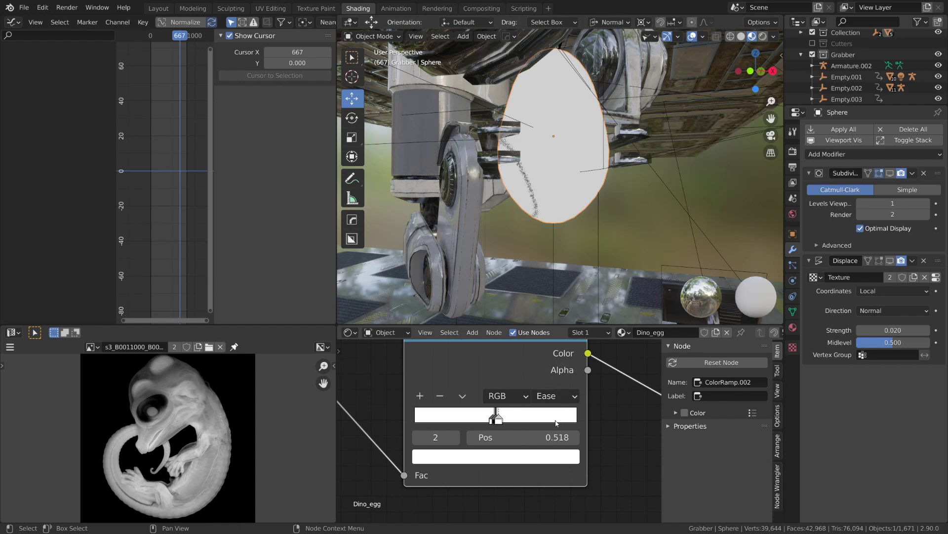
Step: Set the scale of the gradient branch's Noise Texture to 10
{"action": "scroll", "coordinate": [563, 423], "scroll_direction": "down", "scroll_amount": 3}
{"action": "scroll", "coordinate": [398, 429], "scroll_direction": "down", "scroll_amount": 2}
{"action": "middle_click_drag", "start_coordinate": [398, 429], "coordinate": [588, 410]}
{"action": "middle_click_drag", "start_coordinate": [453, 432], "coordinate": [515, 432]}
{"action": "scroll", "coordinate": [515, 432], "scroll_direction": "up", "scroll_amount": 2}
{"action": "scroll", "coordinate": [515, 428], "scroll_direction": "up", "scroll_amount": 3}
{"action": "left_click", "coordinate": [538, 452]}
{"action": "key", "text": "BackSpace"}
{"action": "key", "text": "BackSpace"}
{"action": "key", "text": "BackSpace"}
{"action": "key", "text": "Return"}
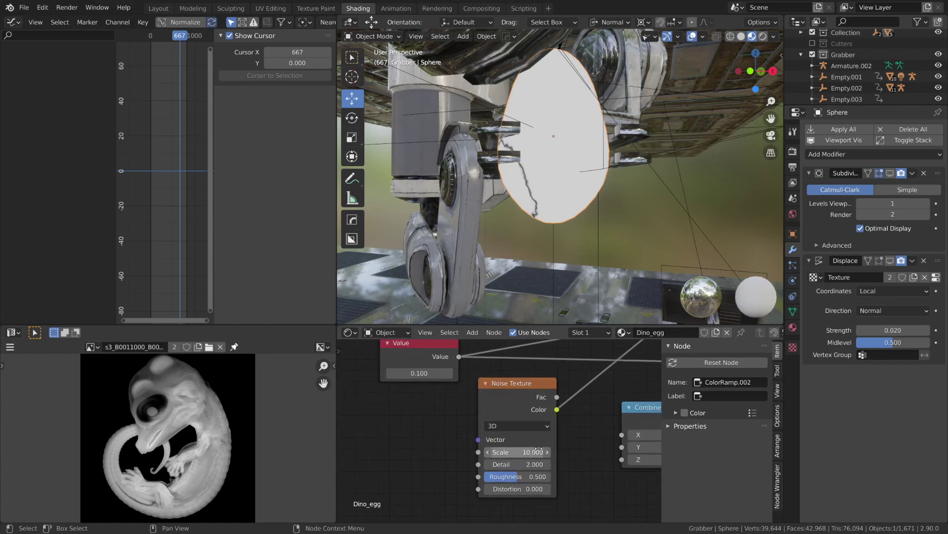
Step: Check the crack around the egg and set the first white stop of the crack's ColorRamp to position 0.491
{"action": "middle_click_drag", "start_coordinate": [512, 230], "coordinate": [531, 226]}
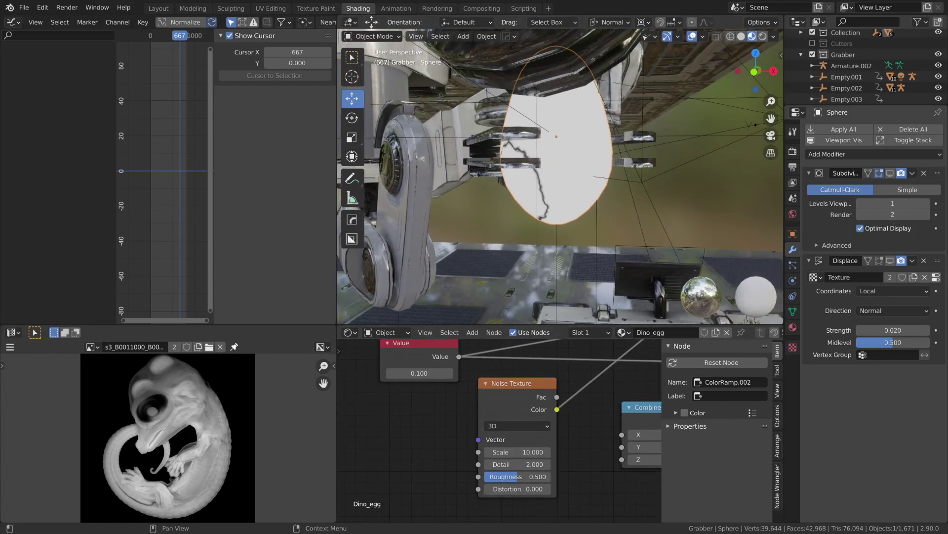
{"action": "middle_click_drag", "start_coordinate": [563, 375], "coordinate": [533, 472]}
{"action": "scroll", "coordinate": [533, 471], "scroll_direction": "down", "scroll_amount": 8}
{"action": "middle_click_drag", "start_coordinate": [585, 455], "coordinate": [567, 504]}
{"action": "middle_click_drag", "start_coordinate": [529, 437], "coordinate": [528, 482]}
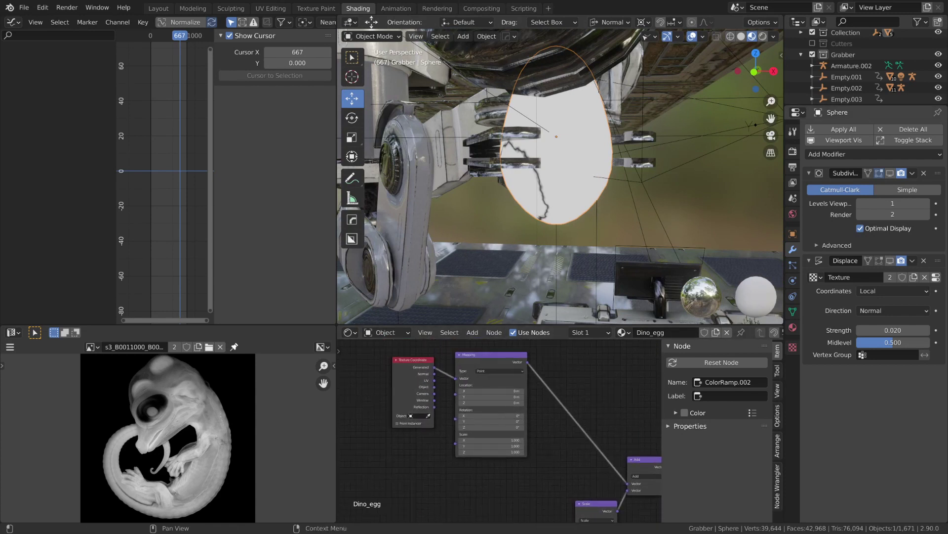
{"action": "left_click", "coordinate": [492, 375]}
{"action": "scroll", "coordinate": [612, 395], "scroll_direction": "down", "scroll_amount": 1}
{"action": "scroll", "coordinate": [612, 395], "scroll_direction": "up", "scroll_amount": 4}
{"action": "left_click_drag", "start_coordinate": [453, 383], "coordinate": [418, 395]}
{"action": "middle_click_drag", "start_coordinate": [669, 215], "coordinate": [533, 264]}
{"action": "scroll", "coordinate": [593, 413], "scroll_direction": "down", "scroll_amount": 5}
{"action": "middle_click_drag", "start_coordinate": [624, 411], "coordinate": [370, 363]}
{"action": "scroll", "coordinate": [504, 415], "scroll_direction": "up", "scroll_amount": 6}
{"action": "scroll", "coordinate": [511, 416], "scroll_direction": "up", "scroll_amount": 5}
{"action": "left_click_drag", "start_coordinate": [532, 393], "coordinate": [524, 393]}
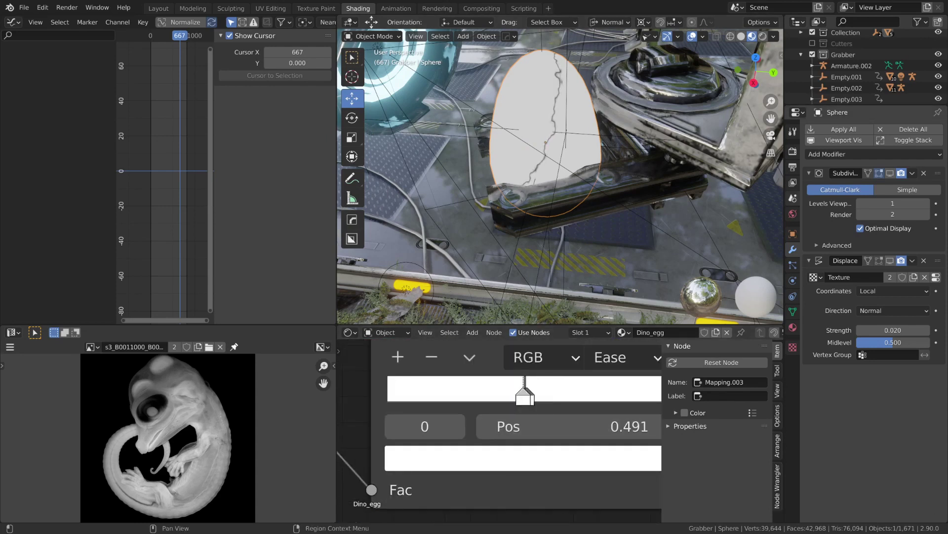
Step: Duplicate the spherical Gradient Texture node below the original and set the copy's gradient type to Linear
{"action": "middle_click_drag", "start_coordinate": [585, 226], "coordinate": [568, 215]}
{"action": "scroll", "coordinate": [603, 183], "scroll_direction": "up", "scroll_amount": 5}
{"action": "scroll", "coordinate": [577, 220], "scroll_direction": "down", "scroll_amount": 2}
{"action": "scroll", "coordinate": [576, 222], "scroll_direction": "up", "scroll_amount": 4}
{"action": "scroll", "coordinate": [546, 146], "scroll_direction": "down", "scroll_amount": 1}
{"action": "scroll", "coordinate": [542, 123], "scroll_direction": "down", "scroll_amount": 3}
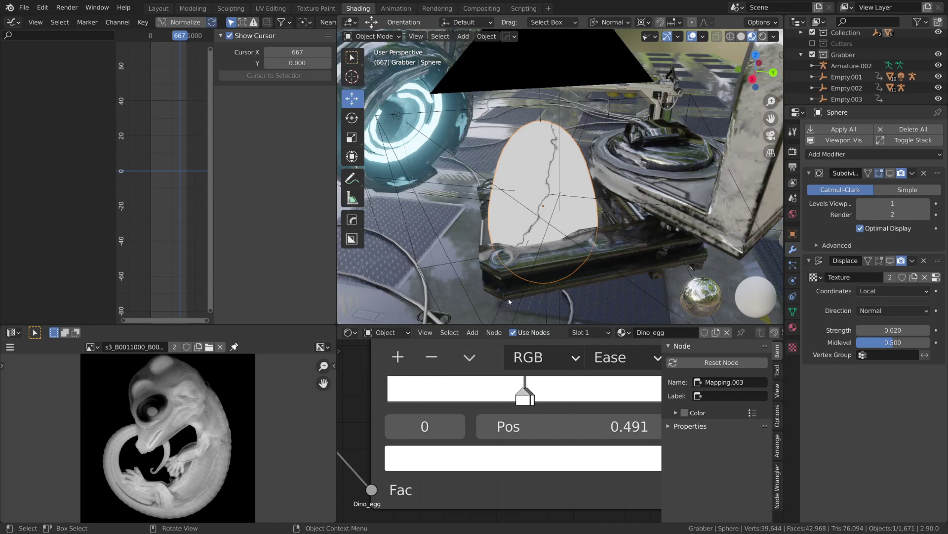
{"action": "scroll", "coordinate": [505, 387], "scroll_direction": "down", "scroll_amount": 6}
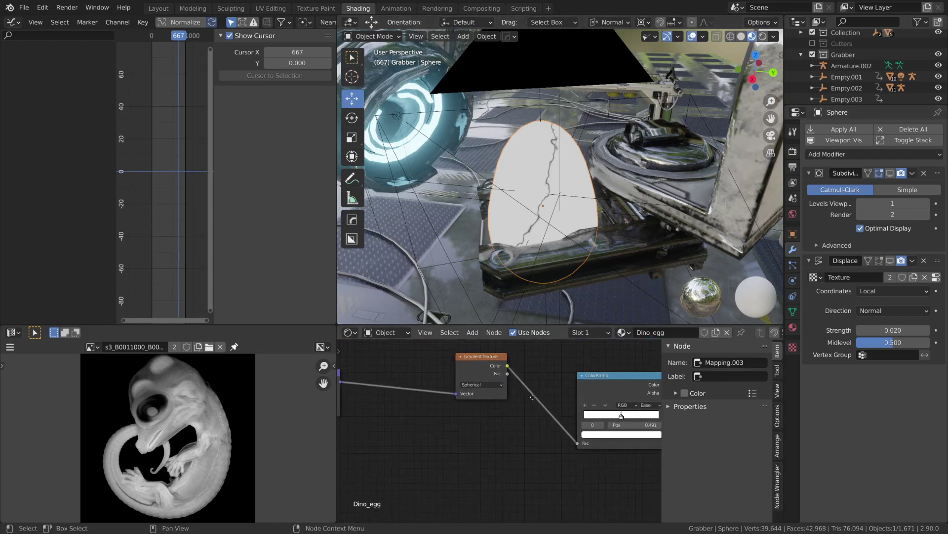
{"action": "left_click", "coordinate": [484, 355]}
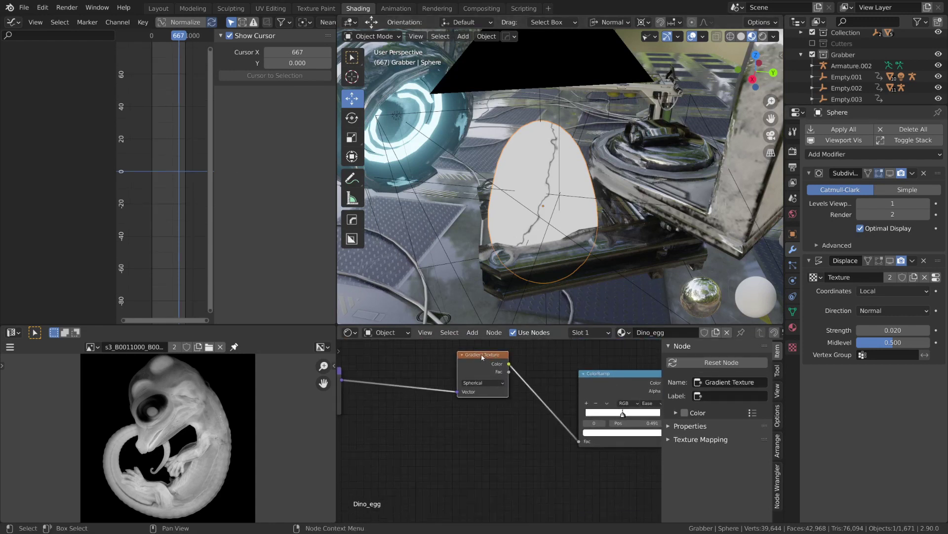
{"action": "key", "text": "shift+d"}
{"action": "left_click", "coordinate": [452, 419]}
{"action": "left_click", "coordinate": [453, 446]}
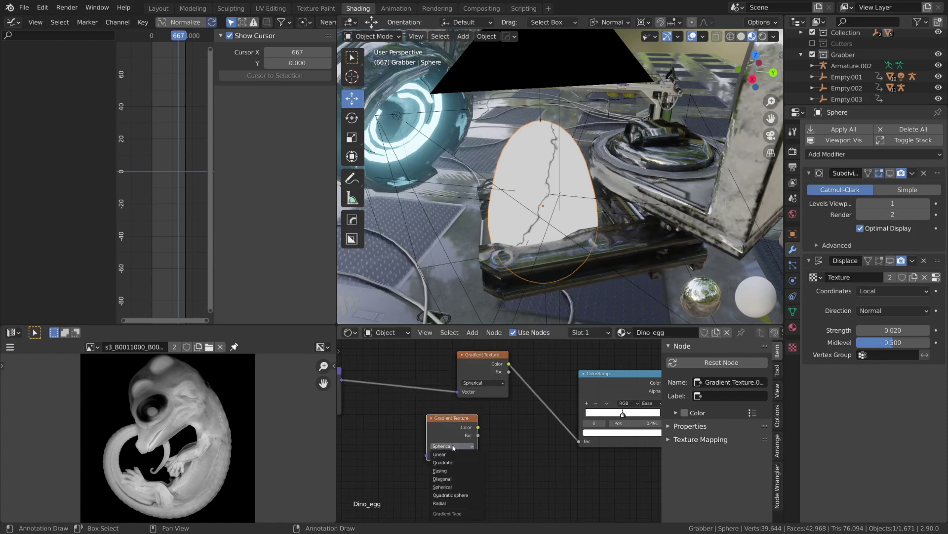
{"action": "left_click", "coordinate": [455, 454]}
Step: Give the Linear Gradient Texture its own Texture Coordinate and Mapping nodes and move them into free space
{"action": "middle_click_drag", "start_coordinate": [454, 450], "coordinate": [506, 412]}
{"action": "left_click_drag", "start_coordinate": [492, 392], "coordinate": [512, 397]}
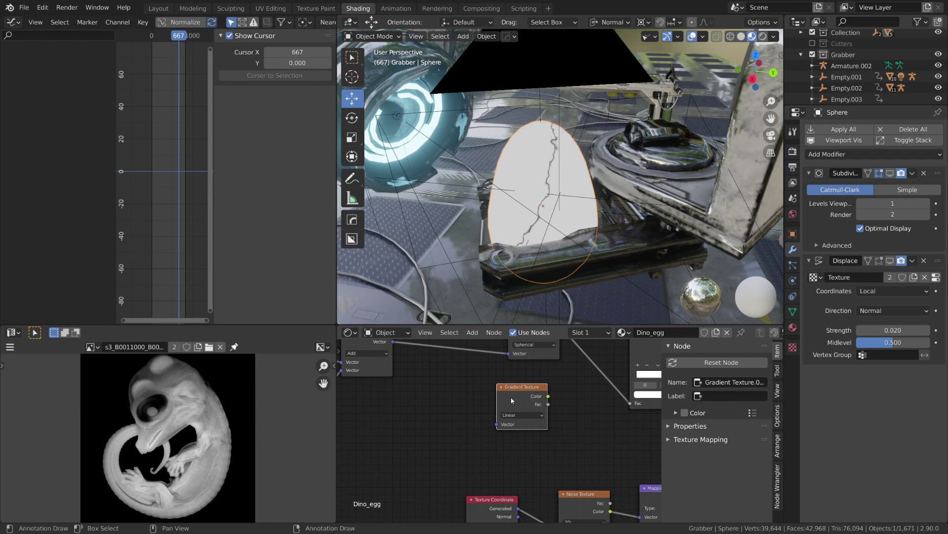
{"action": "key", "text": "ctrl+t"}
{"action": "middle_click_drag", "start_coordinate": [512, 398], "coordinate": [579, 346]}
{"action": "scroll", "coordinate": [580, 346], "scroll_direction": "down", "scroll_amount": 4}
{"action": "left_click_drag", "start_coordinate": [453, 348], "coordinate": [408, 427]}
{"action": "left_click", "coordinate": [408, 427]}
{"action": "scroll", "coordinate": [524, 410], "scroll_direction": "up", "scroll_amount": 3}
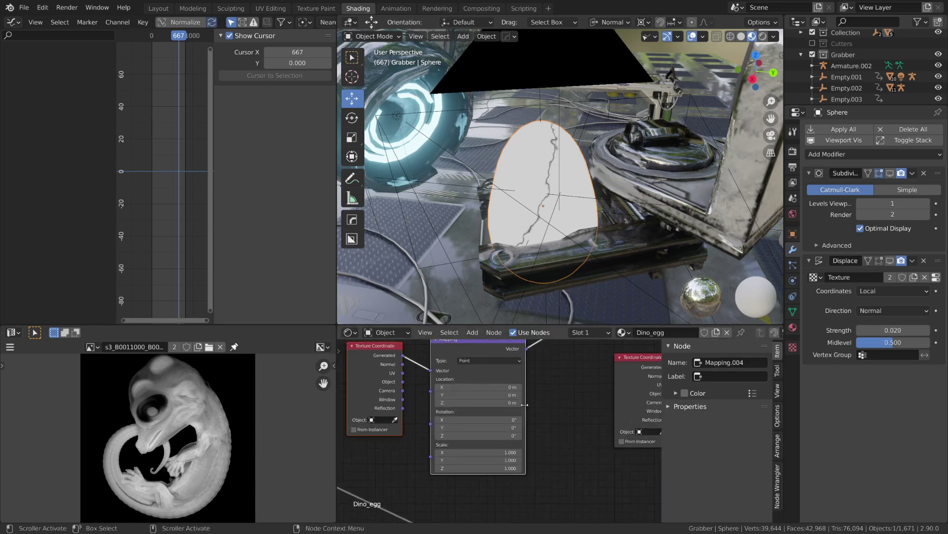
Step: Edit the Y rotation of the new Mapping node and preview the Linear Gradient Texture on the egg
{"action": "left_click", "coordinate": [494, 429]}
{"action": "key", "text": "Return"}
{"action": "left_click", "coordinate": [568, 414]}
{"action": "middle_click_drag", "start_coordinate": [644, 341], "coordinate": [515, 482]}
{"action": "left_click", "coordinate": [539, 393]}
{"action": "left_click", "coordinate": [539, 390], "text": "ctrl+shift"}
{"action": "middle_click_drag", "start_coordinate": [568, 198], "coordinate": [538, 274]}
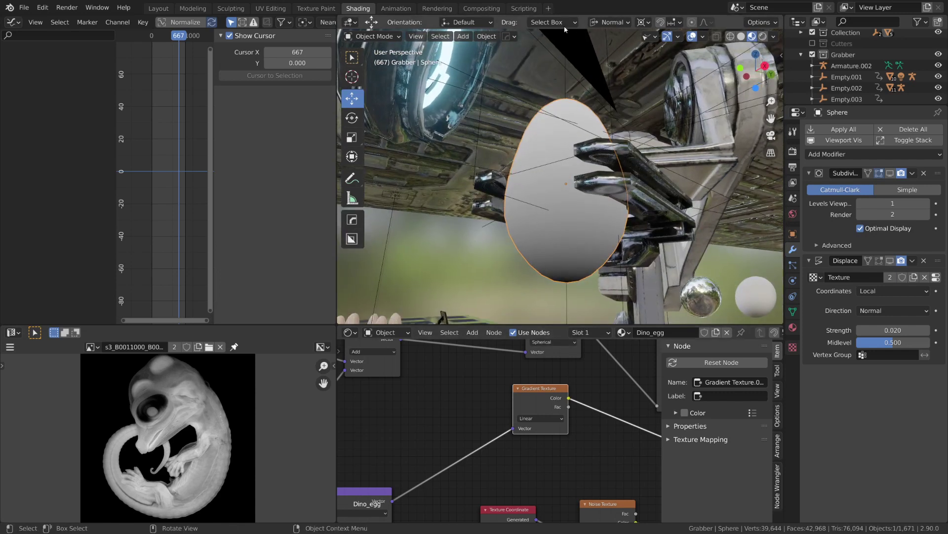
{"action": "middle_click_drag", "start_coordinate": [591, 190], "coordinate": [560, 234]}
{"action": "scroll", "coordinate": [560, 234], "scroll_direction": "down", "scroll_amount": 5}
Step: Insert a ColorRamp node on the output of the Linear Gradient Texture
{"action": "left_click_drag", "start_coordinate": [533, 376], "coordinate": [510, 404]}
{"action": "middle_click_drag", "start_coordinate": [590, 413], "coordinate": [477, 380]}
{"action": "left_click", "coordinate": [569, 398]}
{"action": "scroll", "coordinate": [480, 376], "scroll_direction": "down", "scroll_amount": 1}
{"action": "key", "text": "shift+a"}
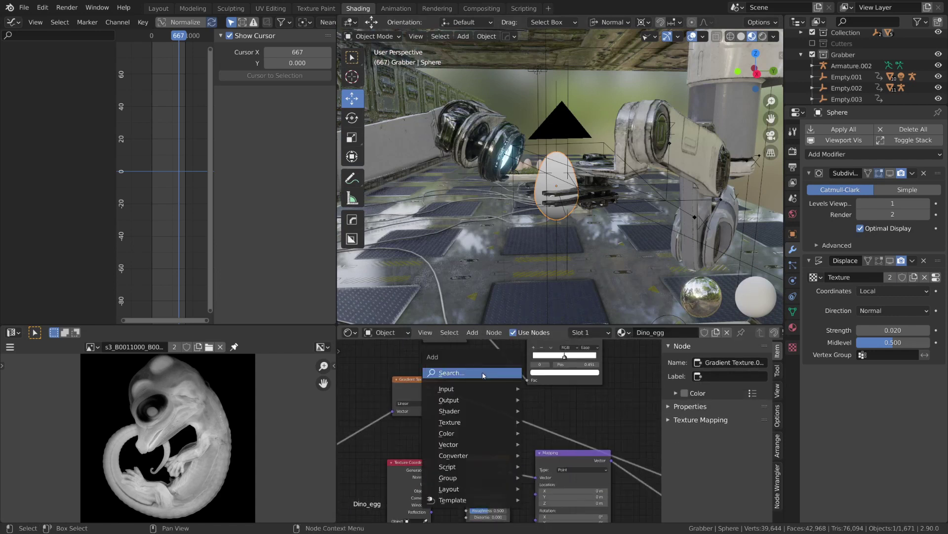
{"action": "left_click", "coordinate": [483, 376]}
{"action": "type", "text": "color ramp"}
{"action": "key", "text": "Return"}
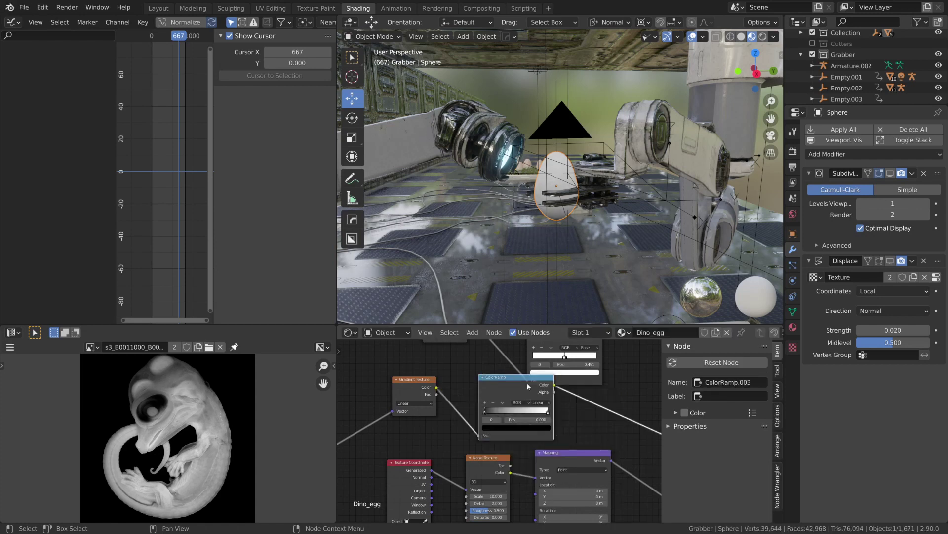
{"action": "left_click", "coordinate": [511, 408]}
Step: Add five roughly evenly spaced stops between the new ColorRamp's end stops and set its interpolation to Constant
{"action": "scroll", "coordinate": [545, 453], "scroll_direction": "up", "scroll_amount": 3}
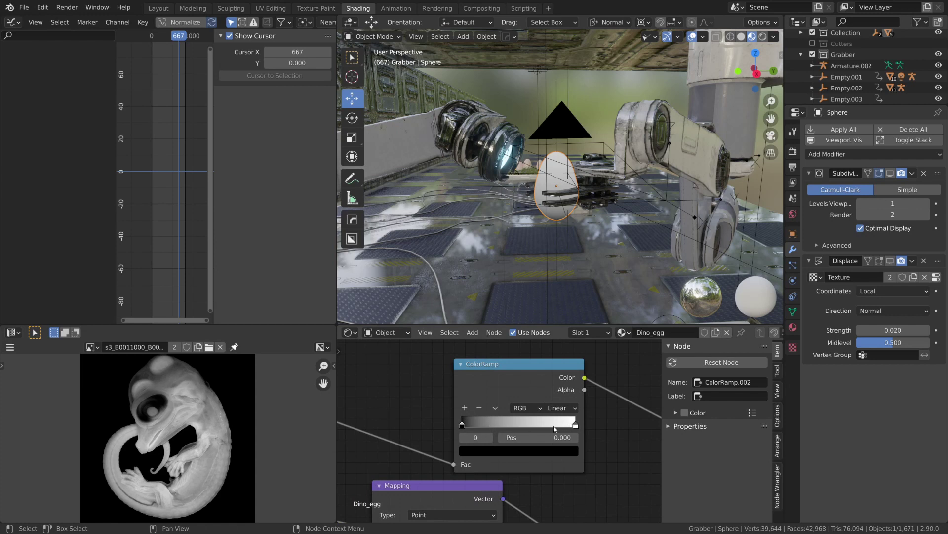
{"action": "left_click", "coordinate": [480, 425], "text": "ctrl"}
{"action": "left_click", "coordinate": [499, 425], "text": "ctrl"}
{"action": "left_click", "coordinate": [521, 426], "text": "ctrl"}
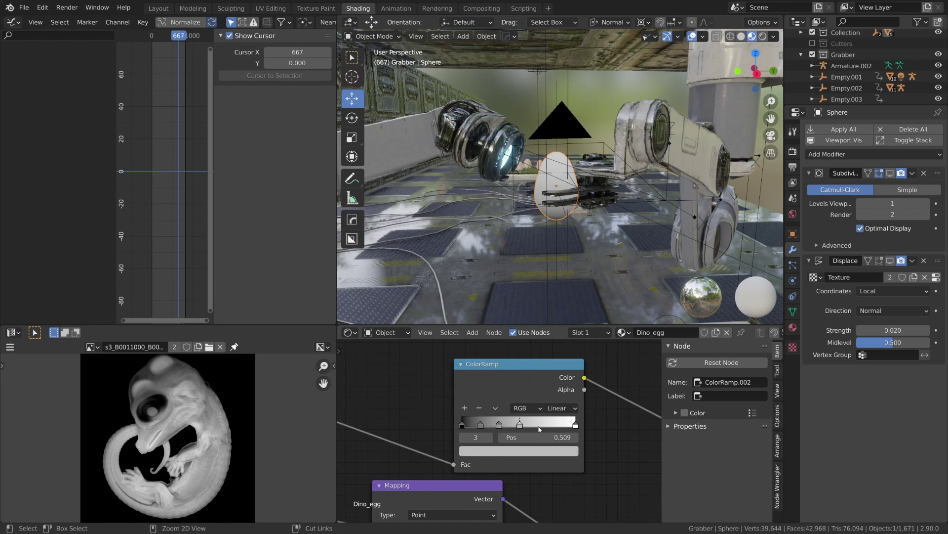
{"action": "left_click", "coordinate": [539, 426], "text": "ctrl"}
{"action": "left_click", "coordinate": [556, 426], "text": "ctrl"}
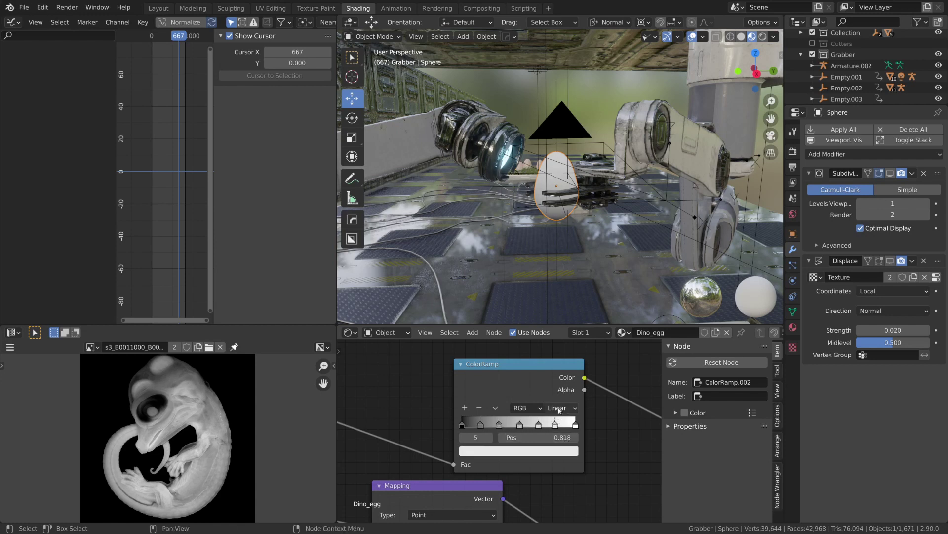
{"action": "left_click", "coordinate": [562, 408]}
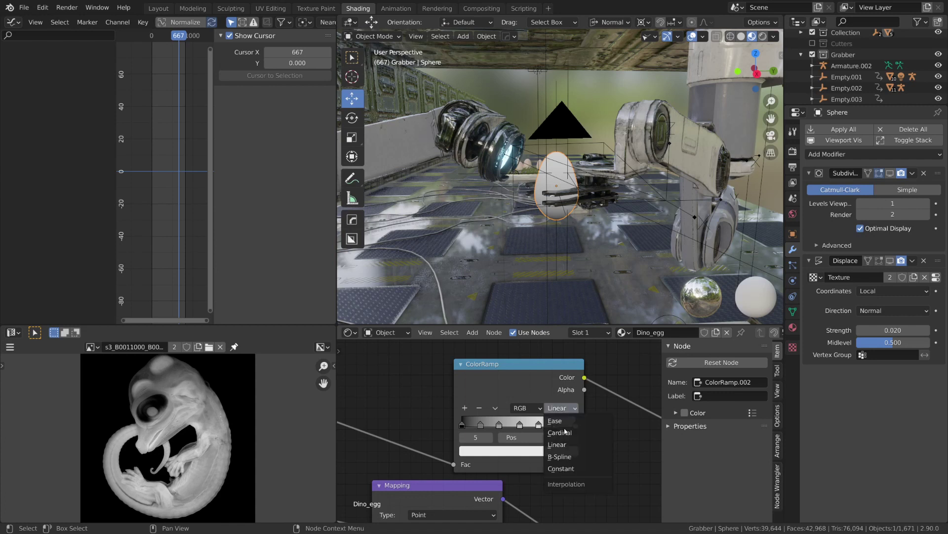
{"action": "left_click", "coordinate": [562, 468]}
{"action": "scroll", "coordinate": [468, 437], "scroll_direction": "up", "scroll_amount": 2}
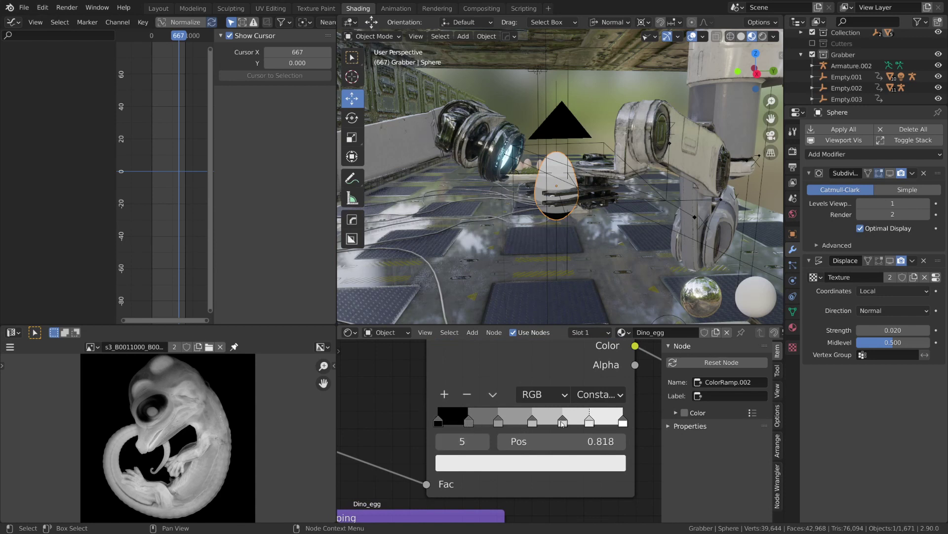
Step: Add a MixRGB node in the free space beyond the two ColorRamps
{"action": "scroll", "coordinate": [525, 390], "scroll_direction": "down", "scroll_amount": 5}
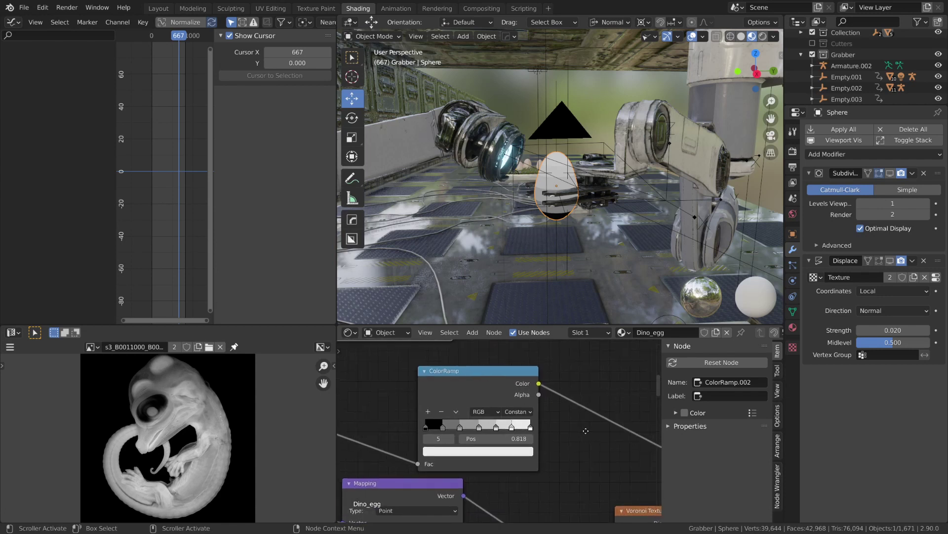
{"action": "key", "text": "shift+a"}
{"action": "left_click", "coordinate": [538, 384]}
{"action": "type", "text": "mix"}
{"action": "key", "text": "Down"}
{"action": "key", "text": "Return"}
{"action": "left_click", "coordinate": [604, 372]}
Step: Connect the crack ColorRamp's Color output to the Mix node's Color1 input
{"action": "middle_click_drag", "start_coordinate": [624, 435], "coordinate": [567, 423]}
{"action": "scroll", "coordinate": [567, 423], "scroll_direction": "up", "scroll_amount": 1}
{"action": "middle_click_drag", "start_coordinate": [503, 402], "coordinate": [529, 467]}
{"action": "scroll", "coordinate": [529, 467], "scroll_direction": "down", "scroll_amount": 1}
{"action": "scroll", "coordinate": [529, 463], "scroll_direction": "down", "scroll_amount": 2}
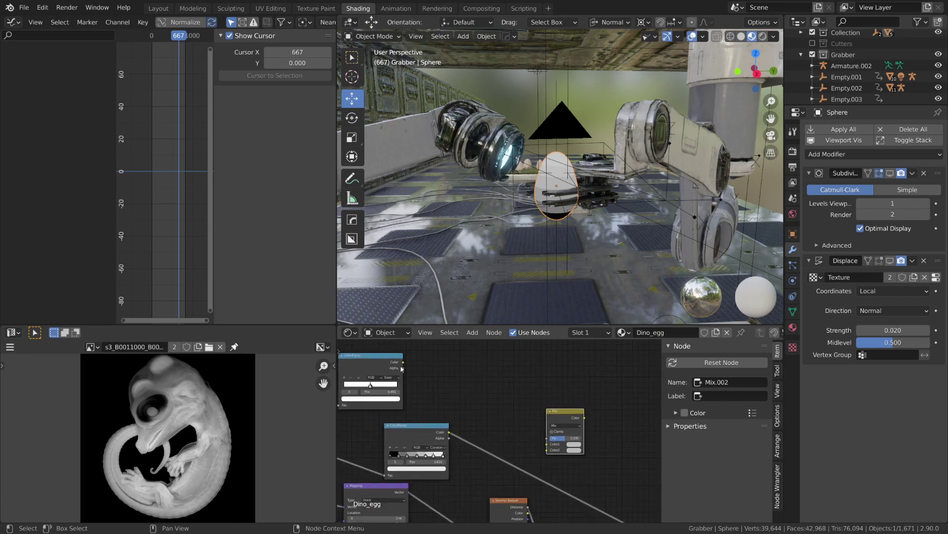
{"action": "left_click_drag", "start_coordinate": [404, 363], "coordinate": [547, 438]}
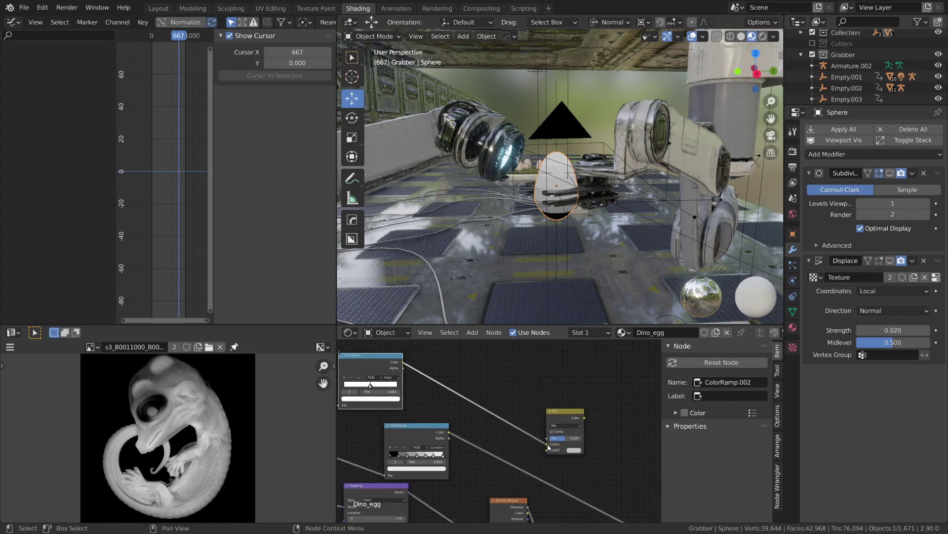
Step: Move the Mix node higher and connect the linear gradient ColorRamp's Color output to its Fac input
{"action": "scroll", "coordinate": [591, 479], "scroll_direction": "up", "scroll_amount": 2}
{"action": "middle_click_drag", "start_coordinate": [592, 481], "coordinate": [574, 473]}
{"action": "left_click_drag", "start_coordinate": [555, 401], "coordinate": [570, 356]}
{"action": "middle_click_drag", "start_coordinate": [460, 414], "coordinate": [506, 422]}
{"action": "middle_click_drag", "start_coordinate": [431, 426], "coordinate": [525, 391]}
{"action": "scroll", "coordinate": [521, 397], "scroll_direction": "down", "scroll_amount": 1}
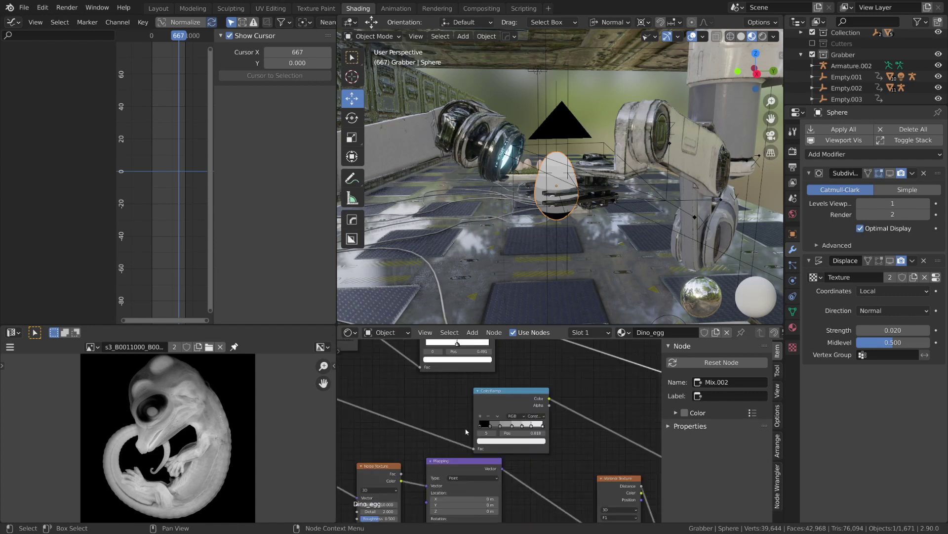
{"action": "middle_click_drag", "start_coordinate": [579, 409], "coordinate": [469, 435]}
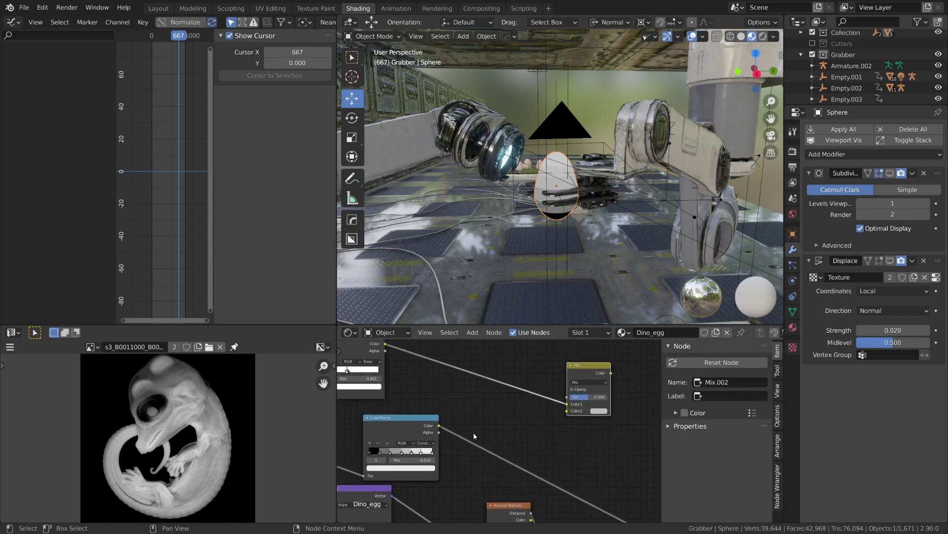
{"action": "left_click_drag", "start_coordinate": [439, 425], "coordinate": [567, 397]}
Step: Set the Mix node's Color2 to white
{"action": "scroll", "coordinate": [597, 425], "scroll_direction": "up", "scroll_amount": 3}
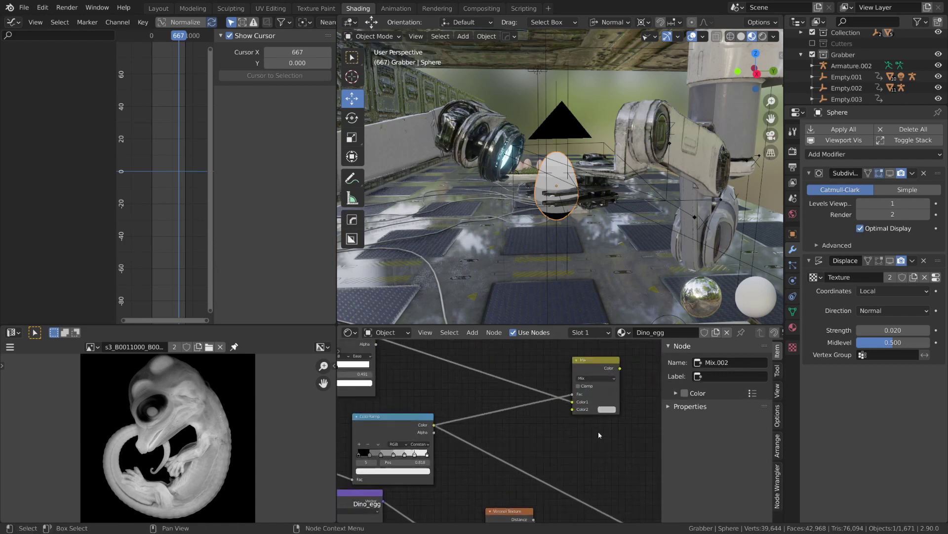
{"action": "left_click", "coordinate": [613, 406]}
{"action": "left_click_drag", "start_coordinate": [670, 305], "coordinate": [672, 294]}
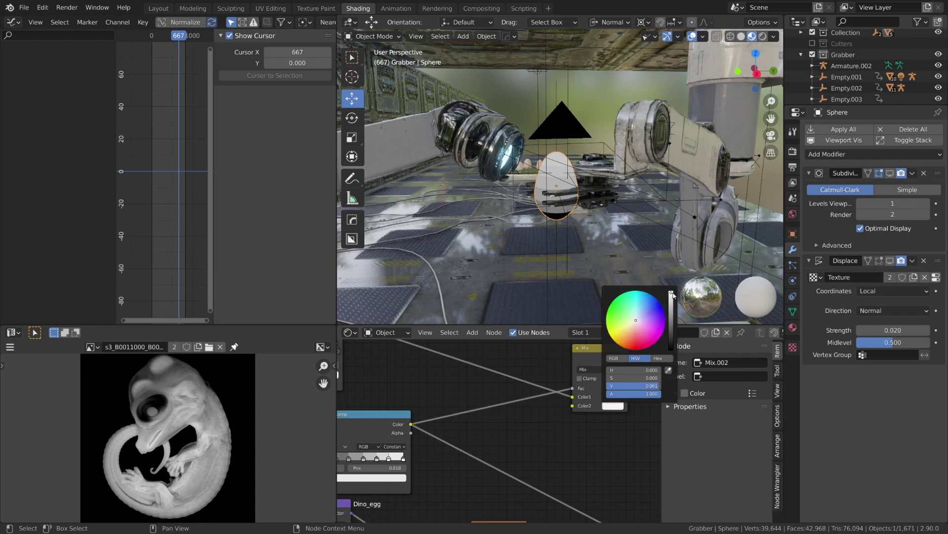
{"action": "left_click", "coordinate": [671, 291]}
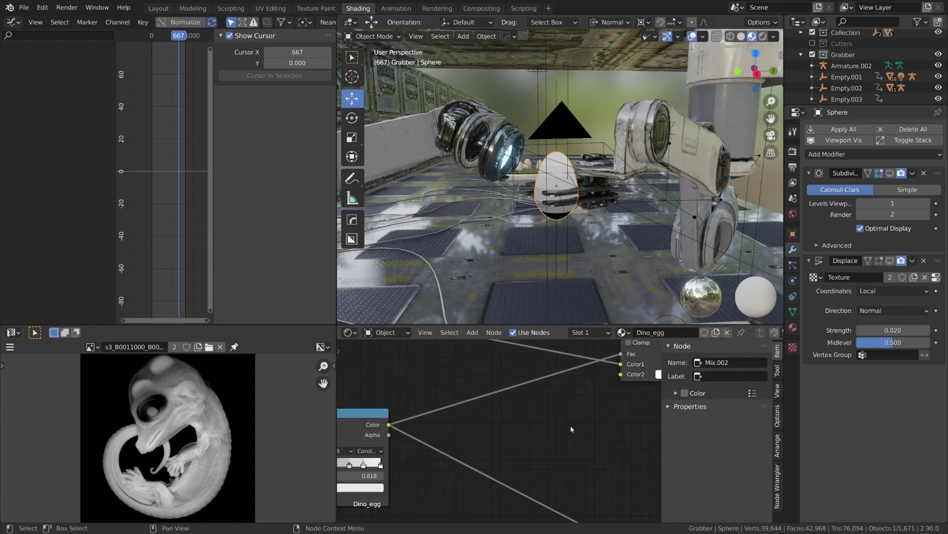
Step: Insert a Math node on the link between the linear gradient's ColorRamp and the Mix node's Fac
{"action": "key", "text": "shift+a"}
{"action": "left_click", "coordinate": [563, 395]}
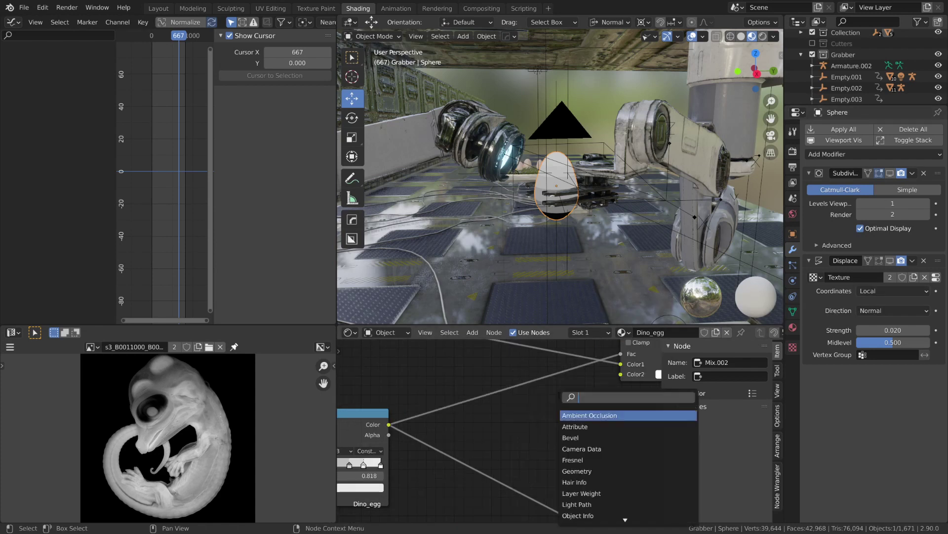
{"action": "type", "text": "math"}
{"action": "key", "text": "Return"}
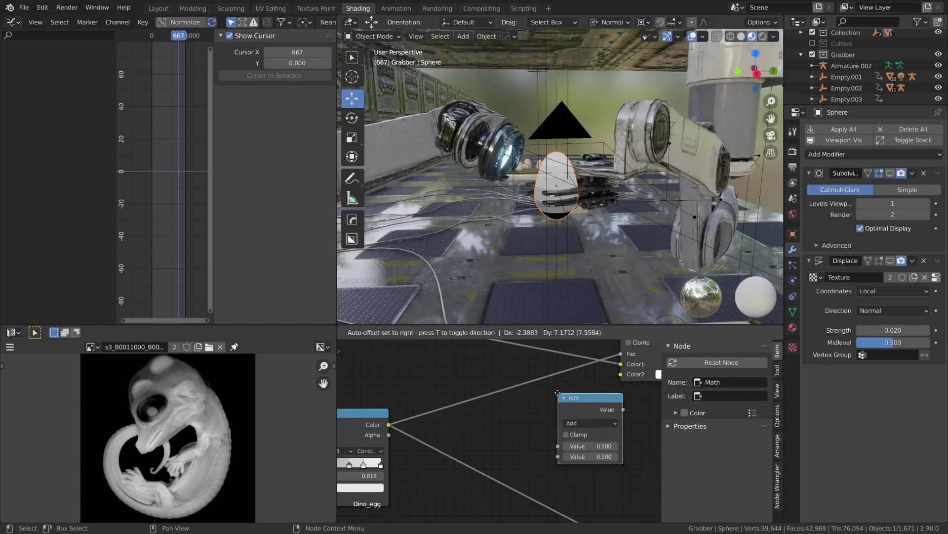
{"action": "left_click", "coordinate": [486, 378]}
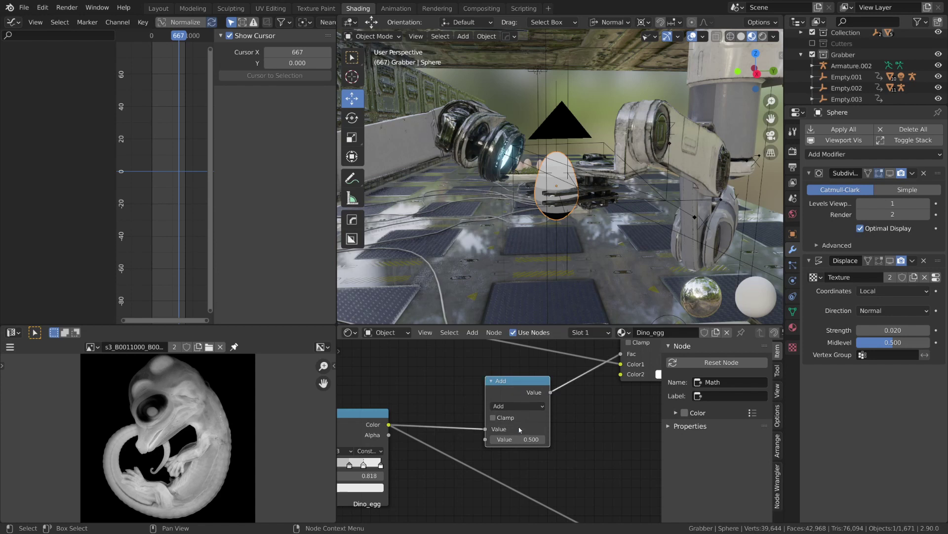
Step: Change the Math node's operation to Greater Than and set its threshold to -2
{"action": "left_click", "coordinate": [524, 403]}
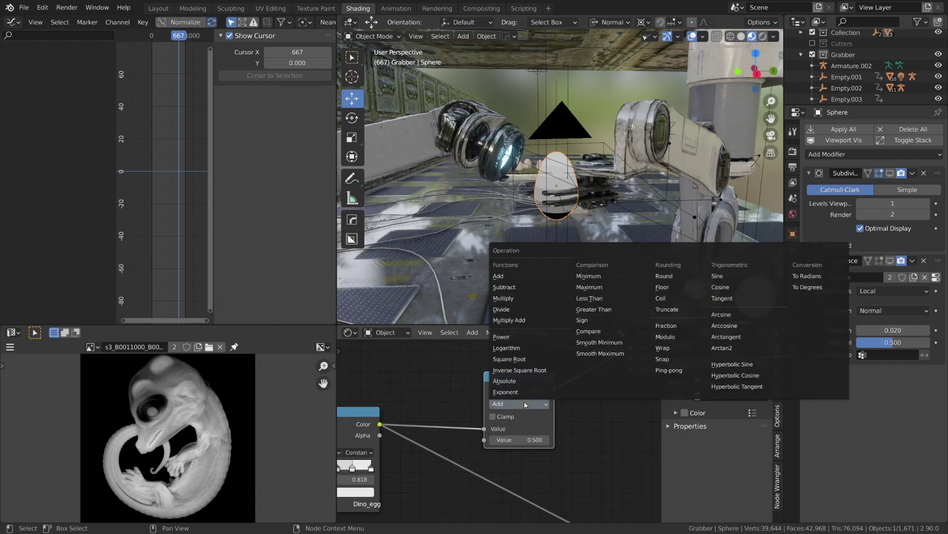
{"action": "left_click", "coordinate": [588, 310]}
{"action": "left_click", "coordinate": [524, 439]}
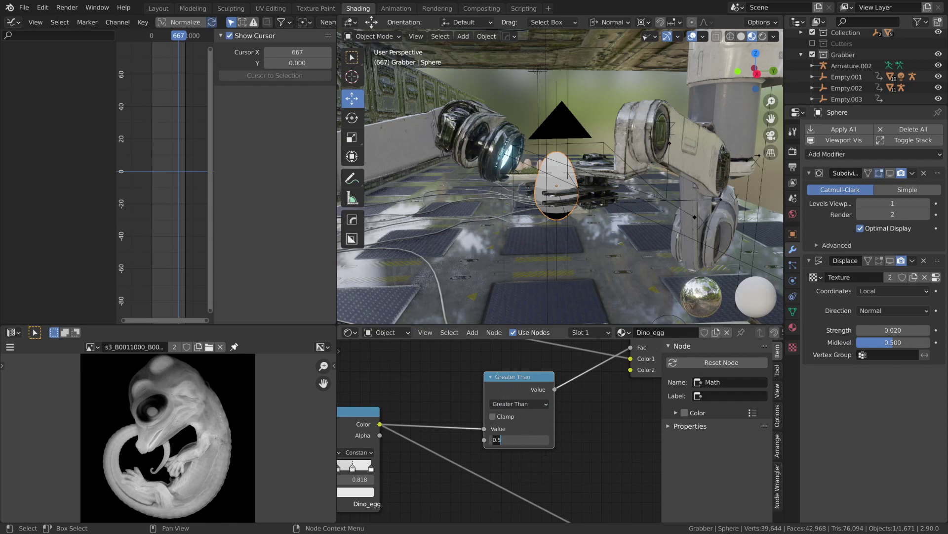
{"action": "left_click", "coordinate": [534, 440]}
{"action": "key", "text": "Return"}
Step: Preview the Mix node's output on the egg and view the egg up close
{"action": "scroll", "coordinate": [492, 423], "scroll_direction": "down", "scroll_amount": 9}
{"action": "left_click", "coordinate": [573, 365], "text": "ctrl+shift"}
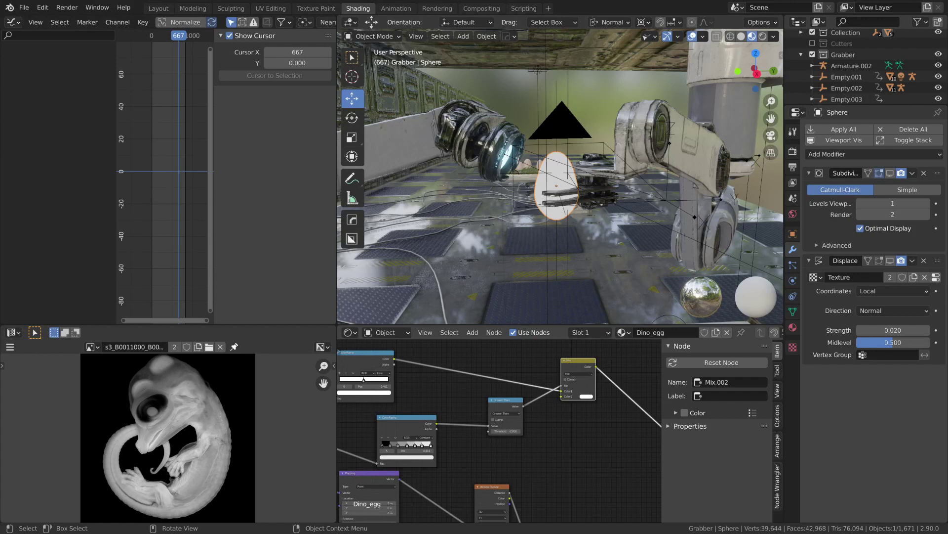
{"action": "scroll", "coordinate": [538, 410], "scroll_direction": "up", "scroll_amount": 4}
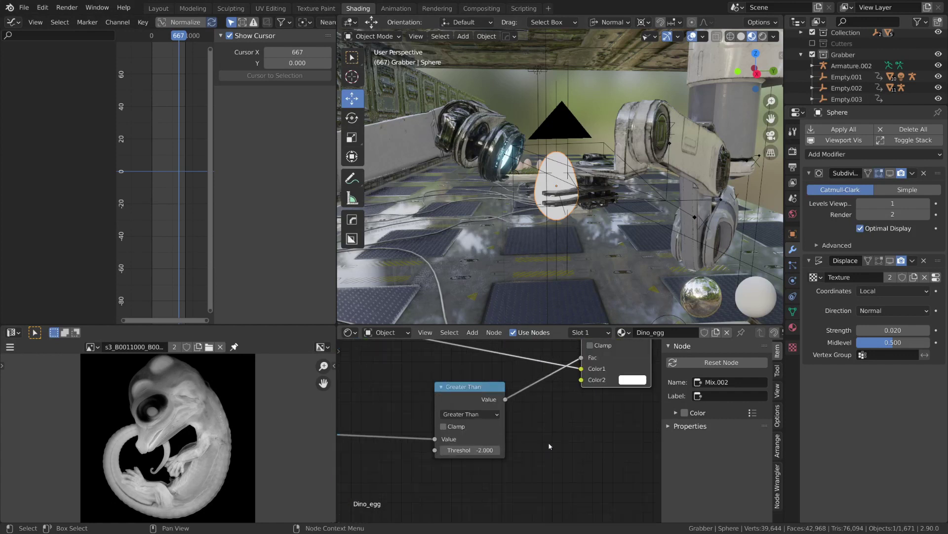
{"action": "scroll", "coordinate": [616, 237], "scroll_direction": "up", "scroll_amount": 3}
{"action": "scroll", "coordinate": [616, 237], "scroll_direction": "up", "scroll_amount": 4}
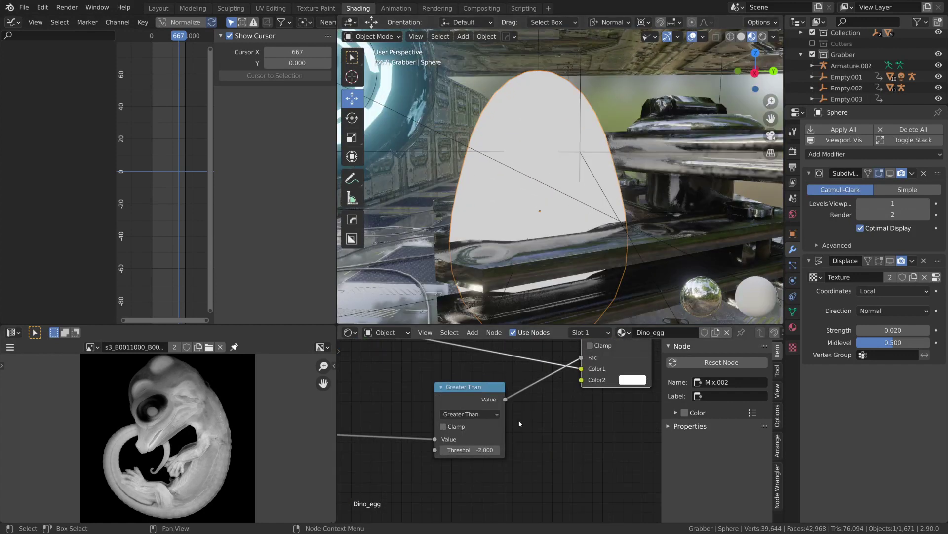
Step: Try a Greater Than threshold of 1.4 to test the crack mask, and set it back to -2
{"action": "middle_click_drag", "start_coordinate": [519, 424], "coordinate": [539, 437]}
{"action": "mouse_move", "coordinate": [490, 463]}
{"action": "left_mouse_down"}
{"action": "mouse_move", "coordinate": [523, 463]}
{"action": "mouse_move", "coordinate": [480, 464]}
{"action": "left_mouse_up"}
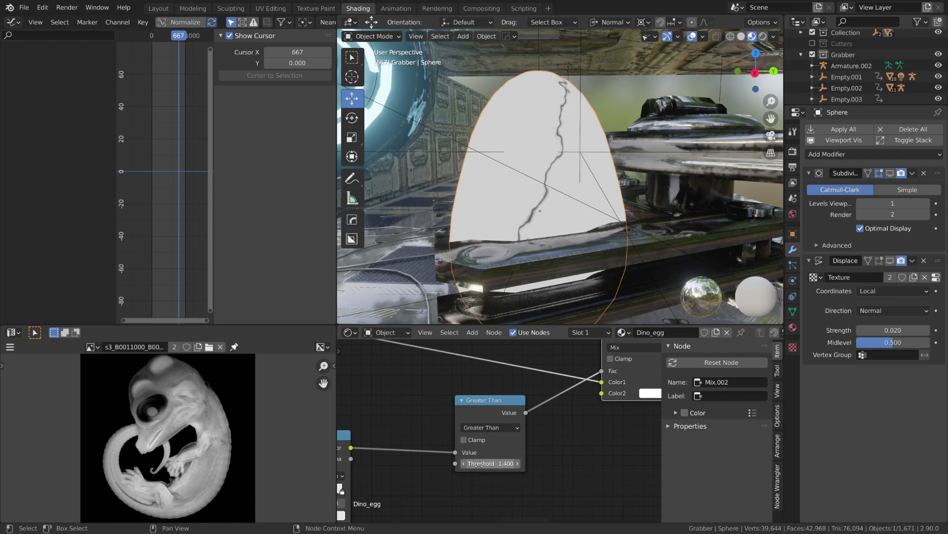
{"action": "left_click", "coordinate": [482, 464]}
{"action": "key", "text": "BackSpace"}
{"action": "key", "text": "Return"}
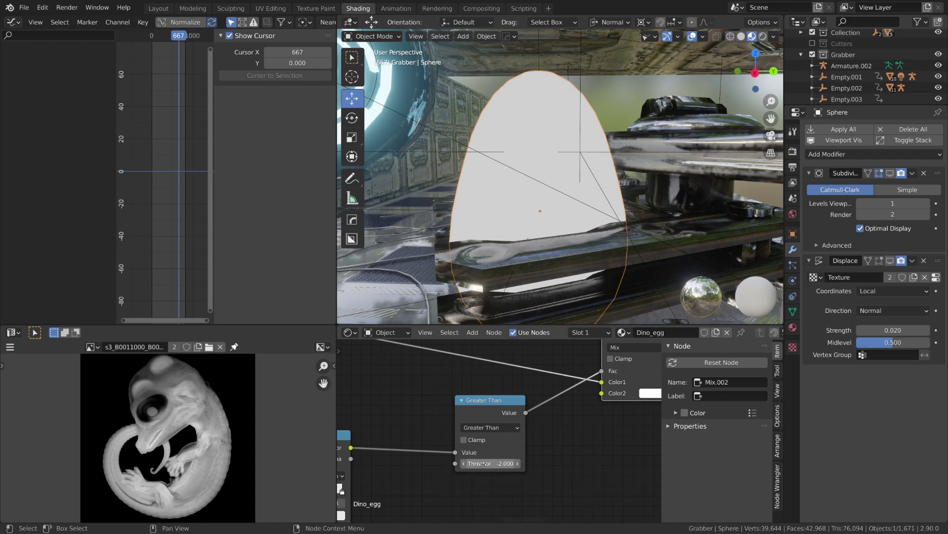
Step: Keyframe the Greater Than threshold at -2 on frame 667 and at 2 on frame 813, and scrub the surrounding frames
{"action": "key", "text": "i"}
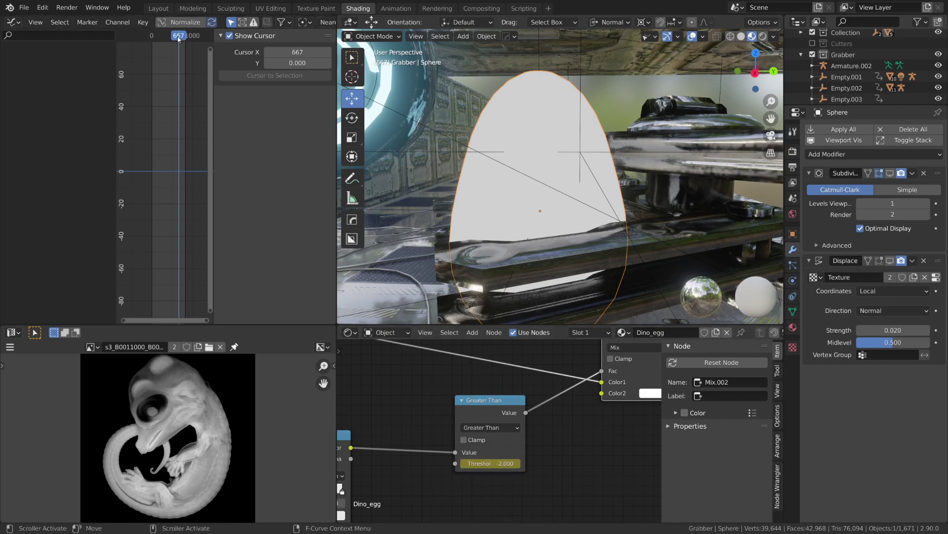
{"action": "left_click_drag", "start_coordinate": [181, 37], "coordinate": [185, 37]}
{"action": "left_click", "coordinate": [484, 464]}
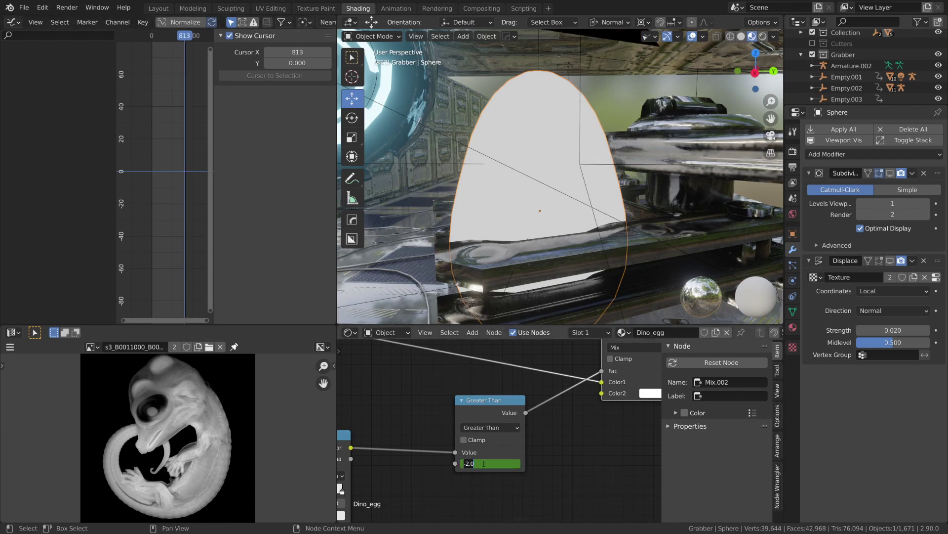
{"action": "type", "text": "2"}
{"action": "key", "text": "Return"}
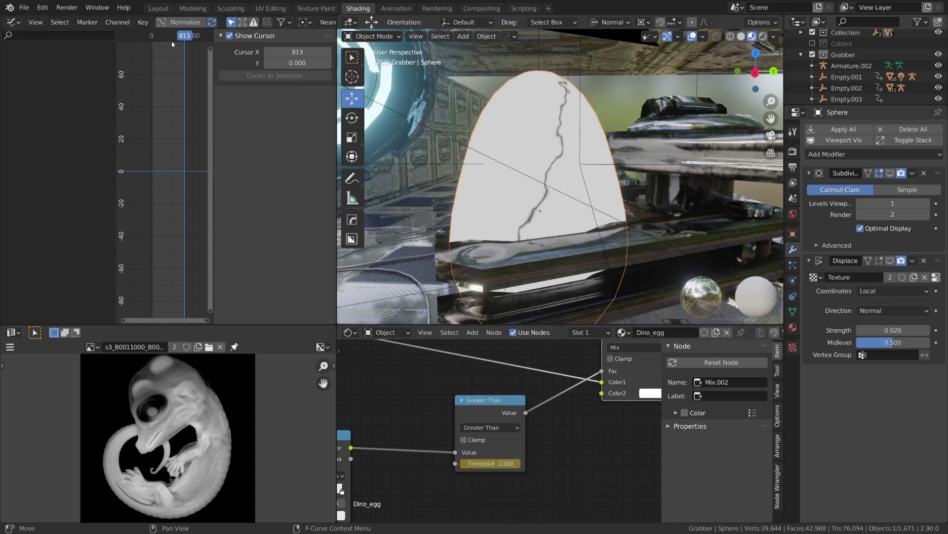
{"action": "left_click_drag", "start_coordinate": [187, 39], "coordinate": [192, 40]}
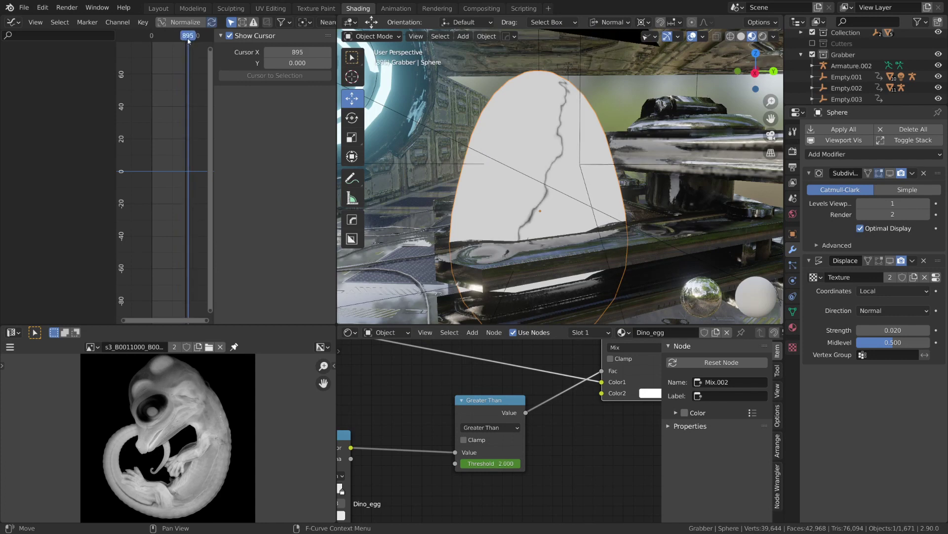
Step: Add a Mix node below the crack Mix node near the egg's base colour link, and enlarge the node editor
{"action": "scroll", "coordinate": [592, 427], "scroll_direction": "down", "scroll_amount": 8}
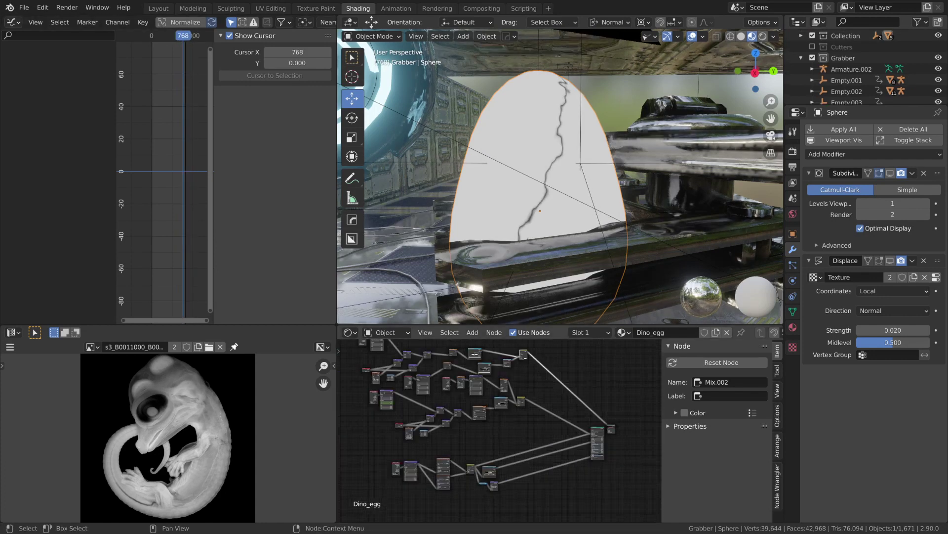
{"action": "left_click", "coordinate": [582, 444]}
{"action": "middle_click_drag", "start_coordinate": [602, 428], "coordinate": [515, 349]}
{"action": "scroll", "coordinate": [544, 438], "scroll_direction": "up", "scroll_amount": 7}
{"action": "key", "text": "shift+a"}
{"action": "left_click", "coordinate": [456, 355]}
{"action": "type", "text": "mix"}
{"action": "key", "text": "Down"}
{"action": "key", "text": "Return"}
{"action": "left_click", "coordinate": [530, 350]}
{"action": "scroll", "coordinate": [530, 349], "scroll_direction": "up", "scroll_amount": 8}
{"action": "left_click_drag", "start_coordinate": [581, 324], "coordinate": [580, 260]}
{"action": "scroll", "coordinate": [486, 333], "scroll_direction": "down", "scroll_amount": 5}
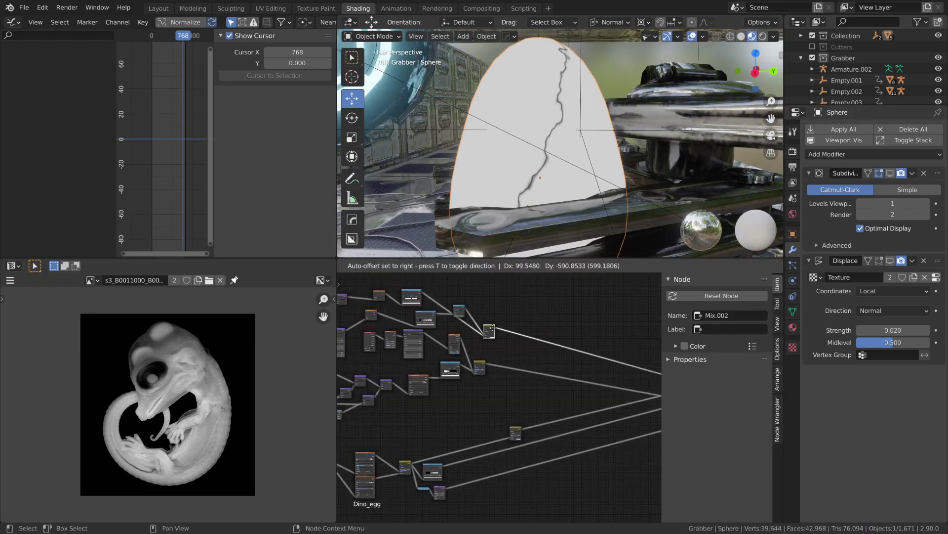
Step: Insert the new Mix node into the base colour link and connect the crack Mix output to it
{"action": "left_click", "coordinate": [491, 311]}
{"action": "scroll", "coordinate": [494, 316], "scroll_direction": "up", "scroll_amount": 2}
{"action": "left_click", "coordinate": [507, 452]}
{"action": "scroll", "coordinate": [597, 446], "scroll_direction": "up", "scroll_amount": 2}
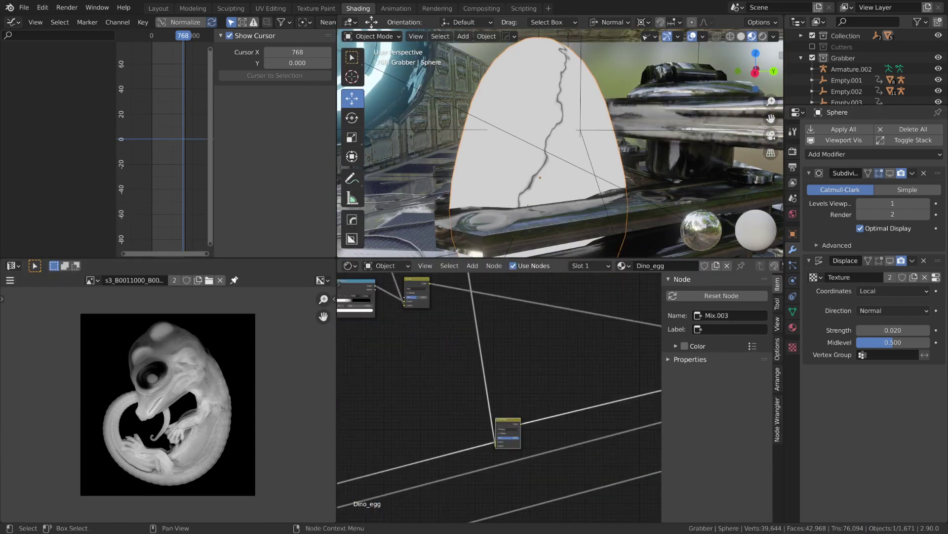
Step: Insert a magenta-to-white ColorRamp between the crack mask and the colour Mix node, with that node set to Multiply at Fac 1.000
{"action": "left_click_drag", "start_coordinate": [529, 345], "coordinate": [539, 348]}
{"action": "middle_click_drag", "start_coordinate": [375, 374], "coordinate": [617, 360]}
{"action": "key", "text": "shift+a"}
{"action": "type", "text": "sramp"}
{"action": "key", "text": "Return"}
{"action": "left_click", "coordinate": [404, 354]}
{"action": "scroll", "coordinate": [371, 385], "scroll_direction": "up", "scroll_amount": 6}
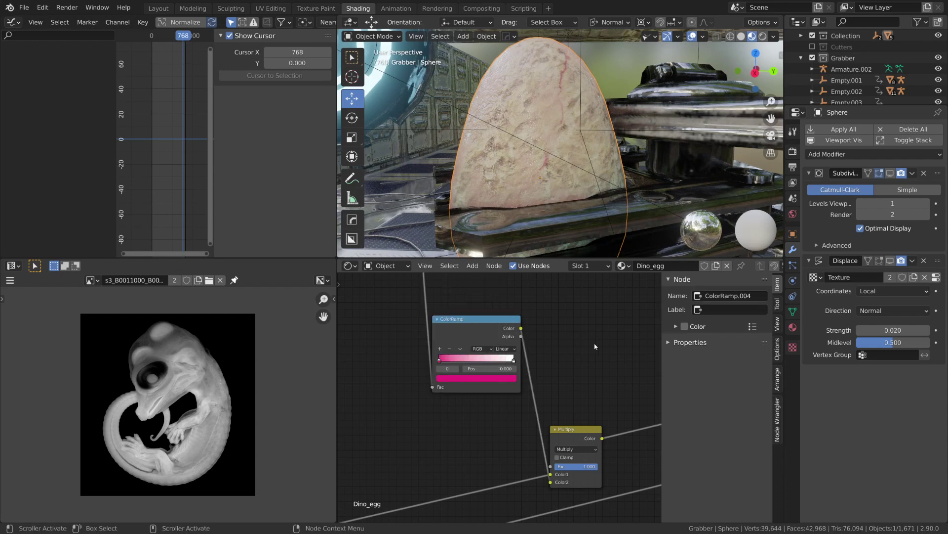
Step: Insert another Mix node into the subsurface link to the Principled BSDF and connect the crack mask to it
{"action": "scroll", "coordinate": [568, 445], "scroll_direction": "down", "scroll_amount": 4}
{"action": "left_click", "coordinate": [541, 388]}
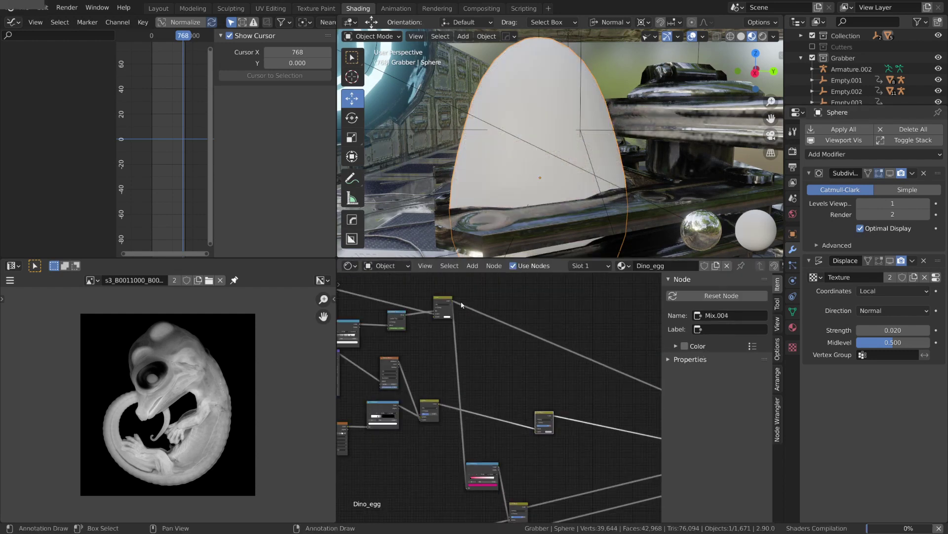
{"action": "scroll", "coordinate": [583, 444], "scroll_direction": "up", "scroll_amount": 4}
{"action": "scroll", "coordinate": [583, 444], "scroll_direction": "down", "scroll_amount": 4}
Step: Move the existing ColorRamp next to the Principled BSDF and feed it from the colour Multiply node's output
{"action": "left_click_drag", "start_coordinate": [426, 414], "coordinate": [628, 364]}
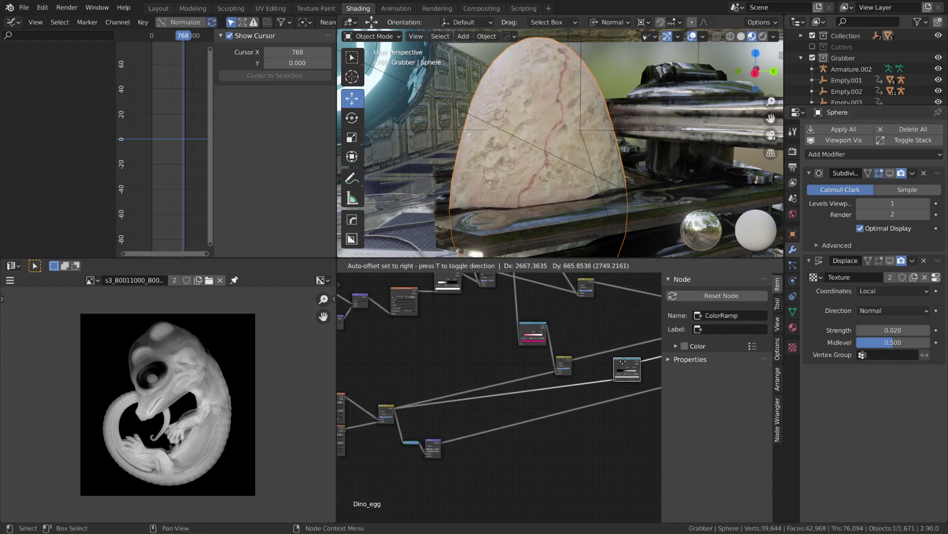
{"action": "scroll", "coordinate": [631, 373], "scroll_direction": "up", "scroll_amount": 5}
{"action": "middle_click_drag", "start_coordinate": [499, 351], "coordinate": [424, 372]}
{"action": "left_click_drag", "start_coordinate": [496, 402], "coordinate": [514, 409]}
{"action": "scroll", "coordinate": [466, 434], "scroll_direction": "down", "scroll_amount": 2}
Step: Space out the nodes leading to the Principled BSDF's normal input to make room before the Bump node
{"action": "middle_click_drag", "start_coordinate": [466, 435], "coordinate": [644, 347]}
{"action": "scroll", "coordinate": [352, 422], "scroll_direction": "down", "scroll_amount": 1}
{"action": "left_click_drag", "start_coordinate": [383, 415], "coordinate": [420, 409]}
{"action": "middle_click_drag", "start_coordinate": [473, 375], "coordinate": [487, 426]}
{"action": "scroll", "coordinate": [593, 388], "scroll_direction": "down", "scroll_amount": 2}
{"action": "middle_click_drag", "start_coordinate": [521, 389], "coordinate": [538, 412]}
Step: Insert a Mix node into the link just before the Bump node
{"action": "key", "text": "shift+a"}
{"action": "key", "text": "Escape"}
{"action": "key", "text": "shift+a"}
{"action": "left_click", "coordinate": [535, 410]}
{"action": "type", "text": "mix"}
{"action": "left_click", "coordinate": [568, 428]}
{"action": "left_click", "coordinate": [571, 460]}
{"action": "left_click", "coordinate": [513, 467]}
{"action": "middle_click_drag", "start_coordinate": [571, 460], "coordinate": [514, 516]}
{"action": "left_click", "coordinate": [508, 447]}
{"action": "scroll", "coordinate": [514, 516], "scroll_direction": "down", "scroll_amount": 6}
{"action": "scroll", "coordinate": [490, 359], "scroll_direction": "up", "scroll_amount": 4}
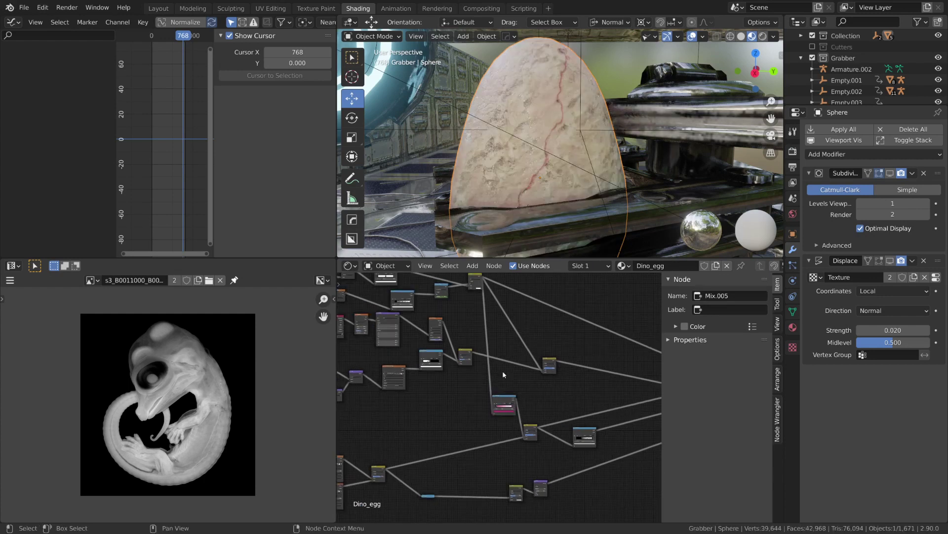
Step: Connect the crack Mix output to the Mix node before the Bump node and reposition that node beside it
{"action": "middle_click_drag", "start_coordinate": [489, 296], "coordinate": [481, 314]}
{"action": "left_click_drag", "start_coordinate": [471, 285], "coordinate": [500, 435]}
{"action": "middle_click_drag", "start_coordinate": [500, 435], "coordinate": [509, 383]}
{"action": "left_click_drag", "start_coordinate": [519, 484], "coordinate": [515, 445]}
{"action": "middle_click_drag", "start_coordinate": [515, 444], "coordinate": [511, 489]}
{"action": "left_click_drag", "start_coordinate": [477, 281], "coordinate": [506, 494]}
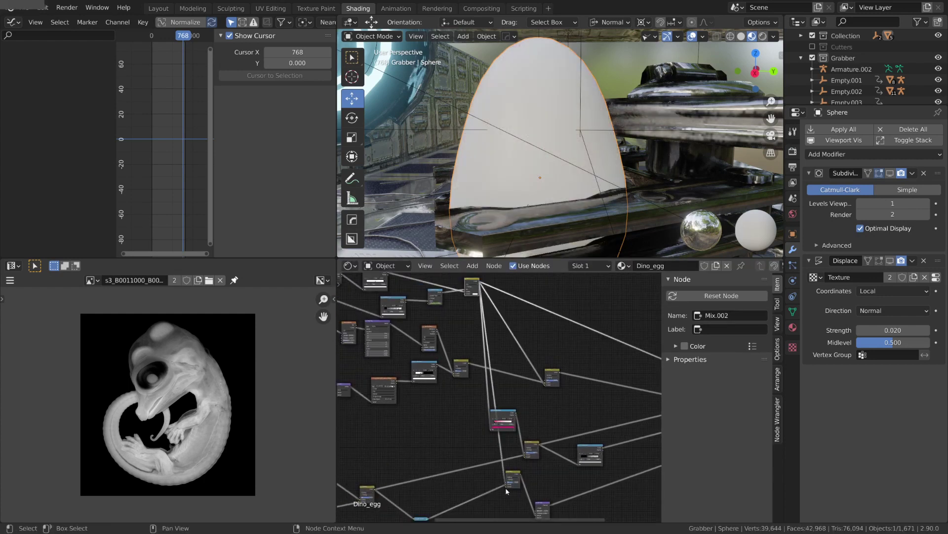
{"action": "middle_click_drag", "start_coordinate": [516, 504], "coordinate": [508, 376]}
{"action": "scroll", "coordinate": [507, 370], "scroll_direction": "up", "scroll_amount": 3}
{"action": "left_click", "coordinate": [515, 374]}
{"action": "left_click_drag", "start_coordinate": [515, 374], "coordinate": [514, 408]}
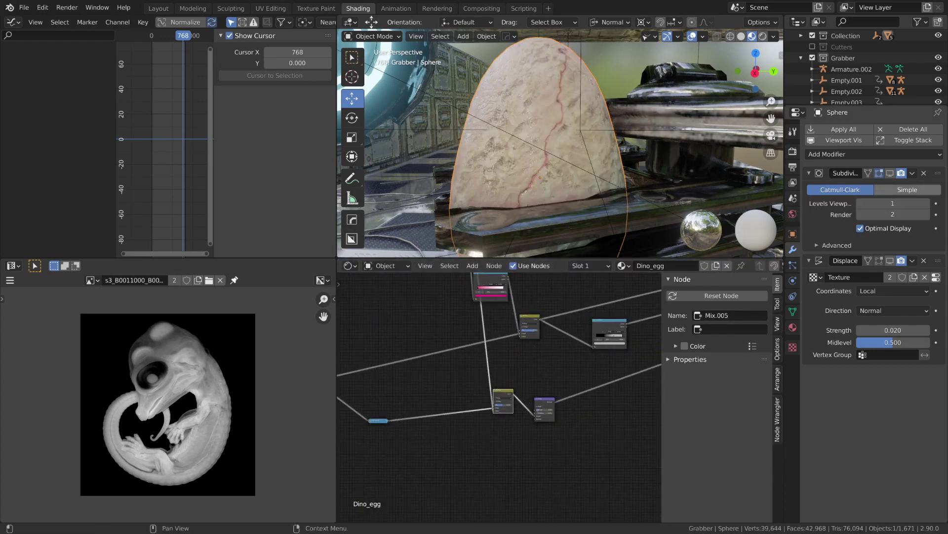
Step: Switch the viewport to rendered shading and orbit the egg to examine the crack
{"action": "scroll", "coordinate": [632, 332], "scroll_direction": "down", "scroll_amount": 3}
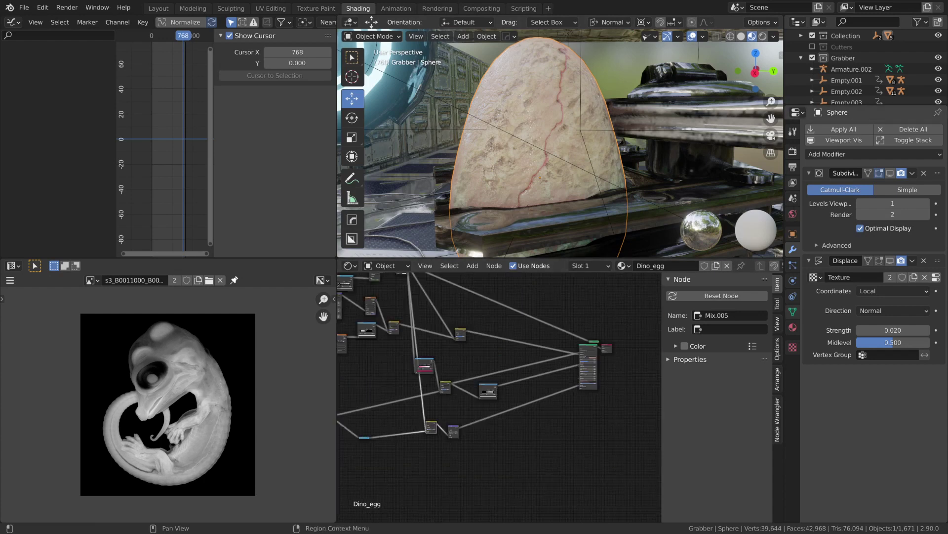
{"action": "middle_click_drag", "start_coordinate": [581, 353], "coordinate": [533, 385]}
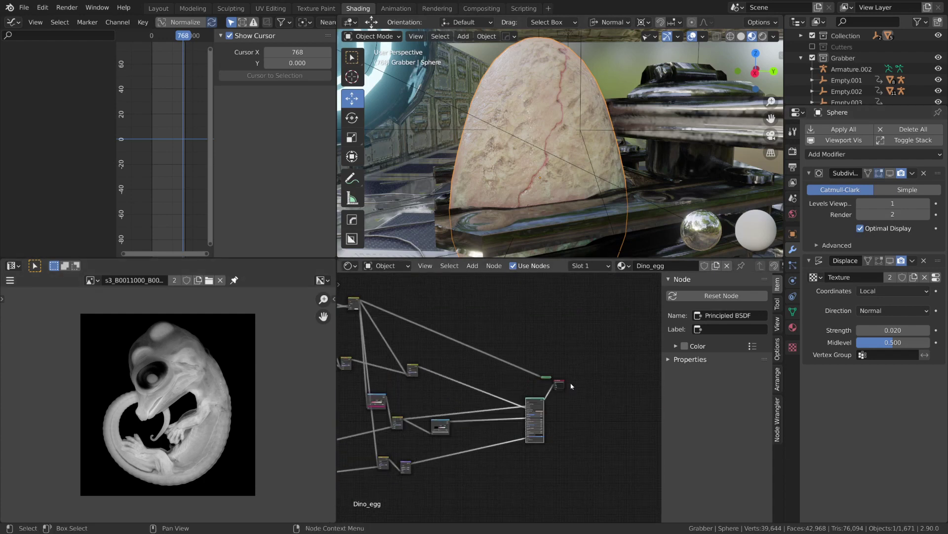
{"action": "middle_click_drag", "start_coordinate": [472, 366], "coordinate": [582, 340]}
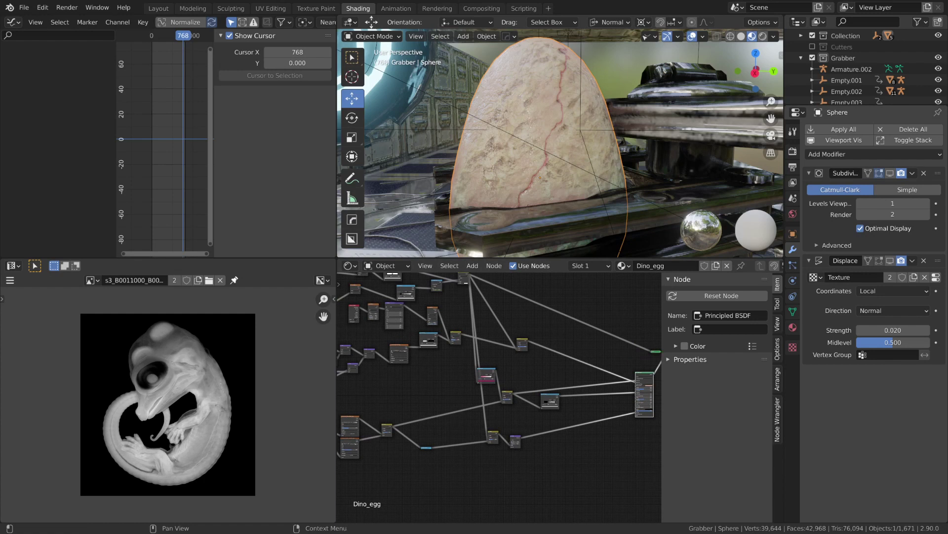
{"action": "key", "text": "z"}
{"action": "key", "text": "8"}
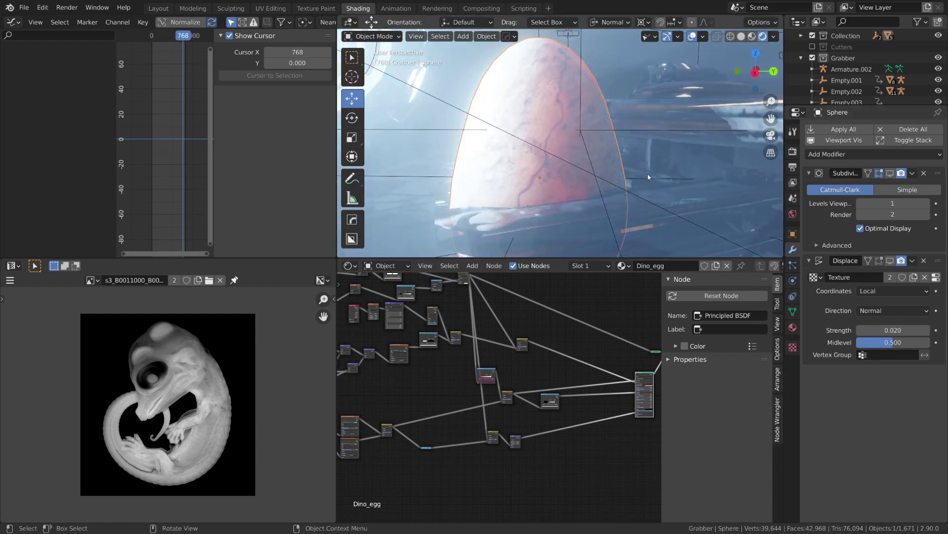
{"action": "middle_click_drag", "start_coordinate": [647, 174], "coordinate": [639, 175]}
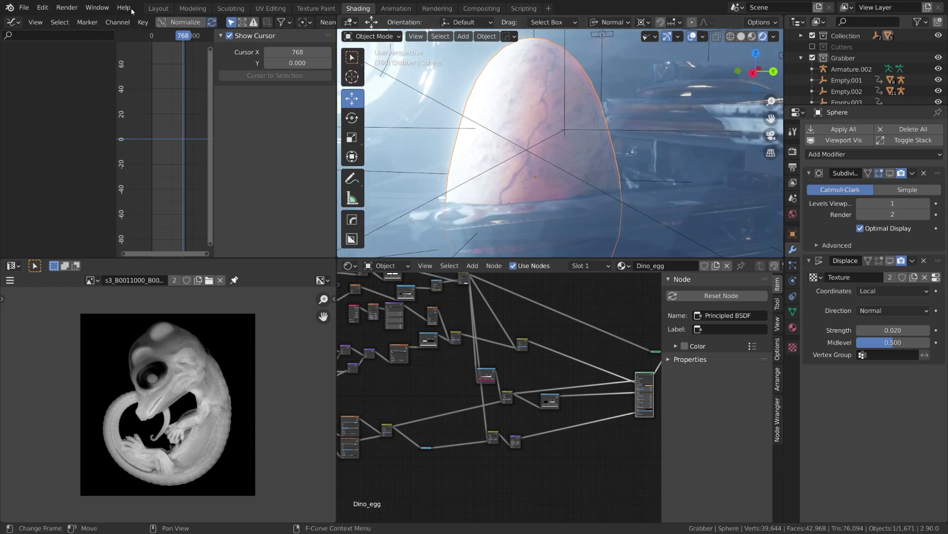